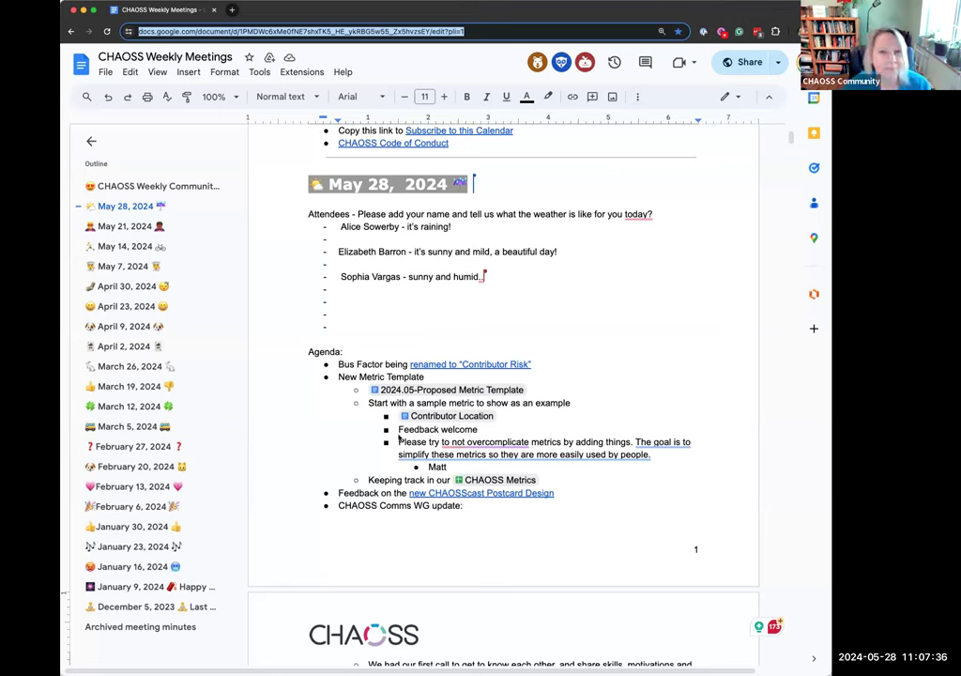
Open the linked "Renaming Bus Factor" issue on GitHub and look through its comment thread for the proposed names
{"action": "left_click", "coordinate": [343, 302]}
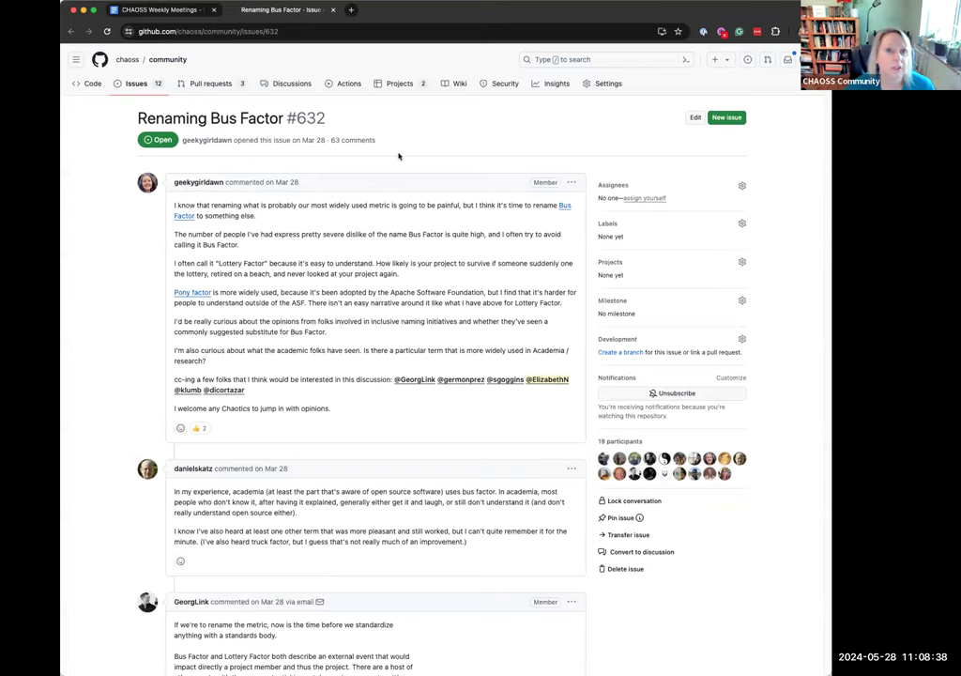
{"action": "scroll", "coordinate": [374, 260], "scroll_direction": "down", "scroll_amount": 5}
{"action": "scroll", "coordinate": [374, 260], "scroll_direction": "down", "scroll_amount": 20}
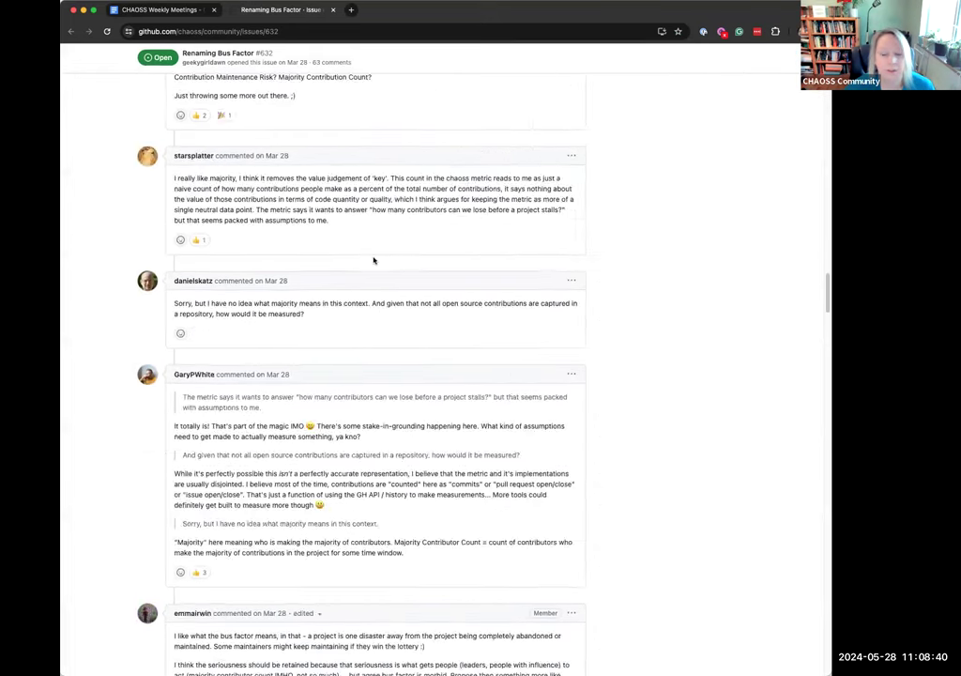
{"action": "scroll", "coordinate": [374, 260], "scroll_direction": "down", "scroll_amount": 5}
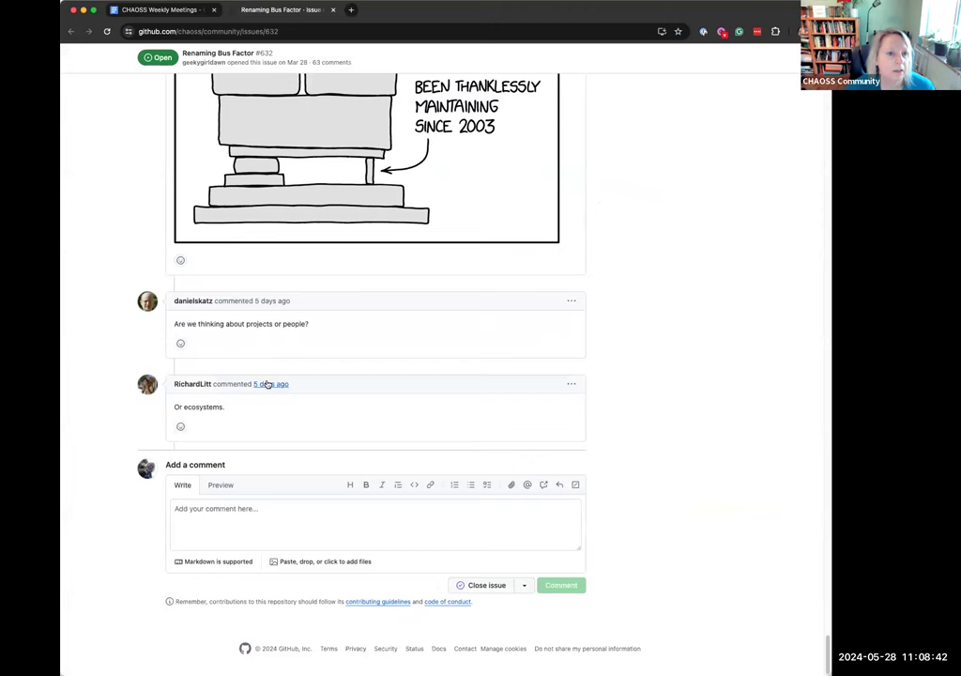
{"action": "scroll", "coordinate": [358, 354], "scroll_direction": "up", "scroll_amount": 8}
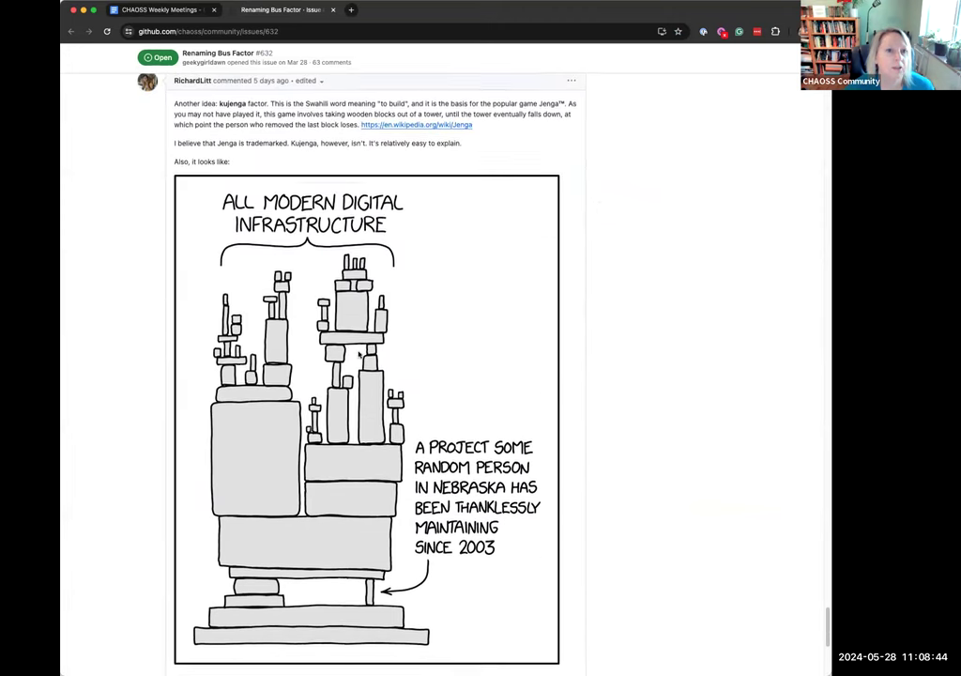
{"action": "scroll", "coordinate": [359, 354], "scroll_direction": "up", "scroll_amount": 6}
{"action": "scroll", "coordinate": [357, 352], "scroll_direction": "down", "scroll_amount": 8}
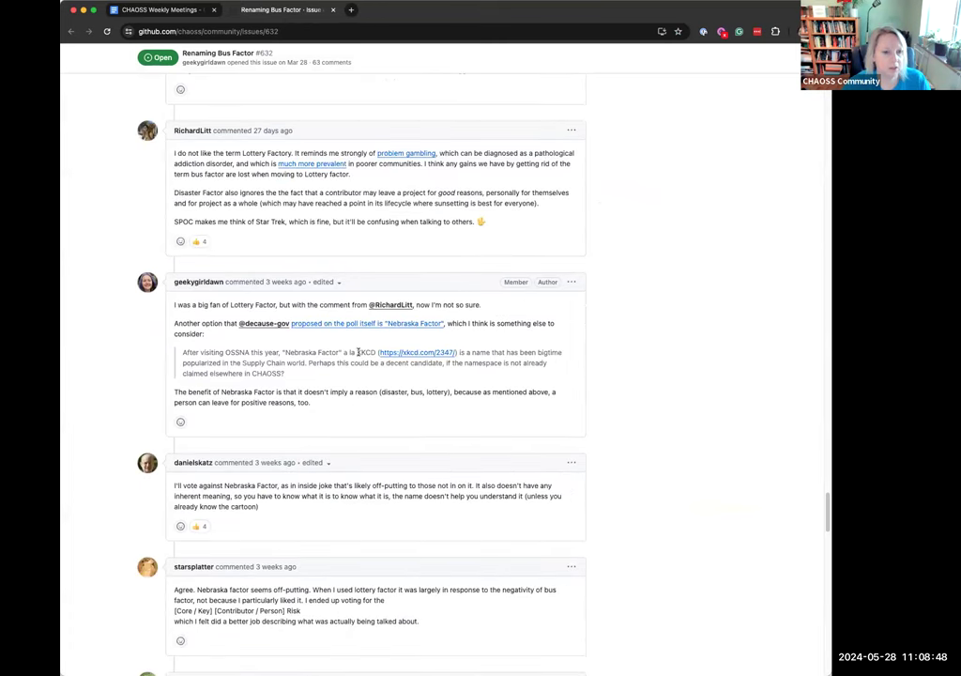
{"action": "scroll", "coordinate": [358, 352], "scroll_direction": "up", "scroll_amount": 10}
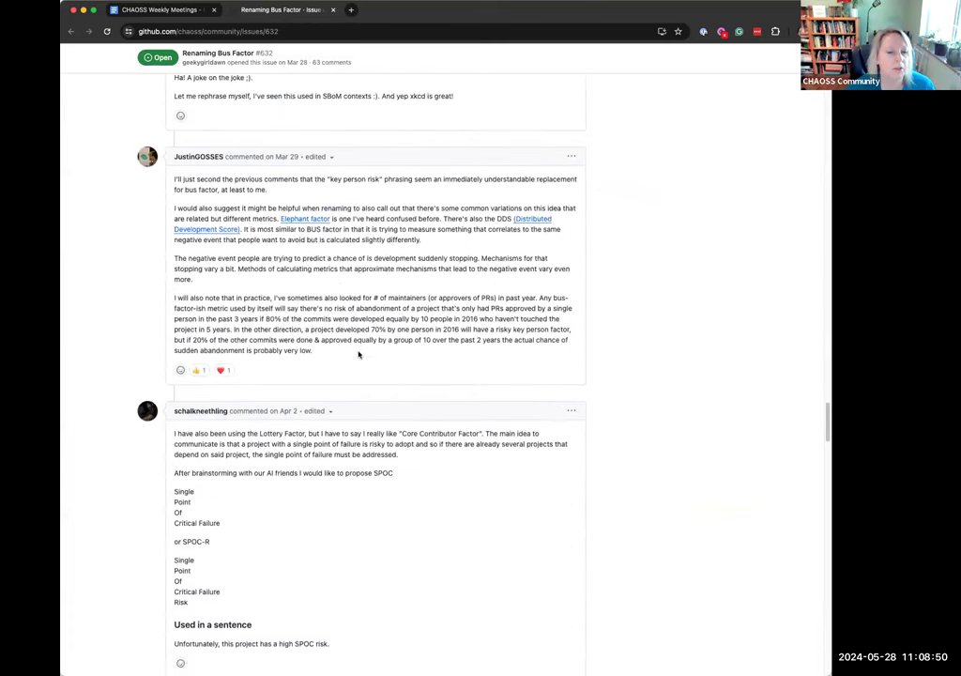
{"action": "scroll", "coordinate": [358, 354], "scroll_direction": "up", "scroll_amount": 15}
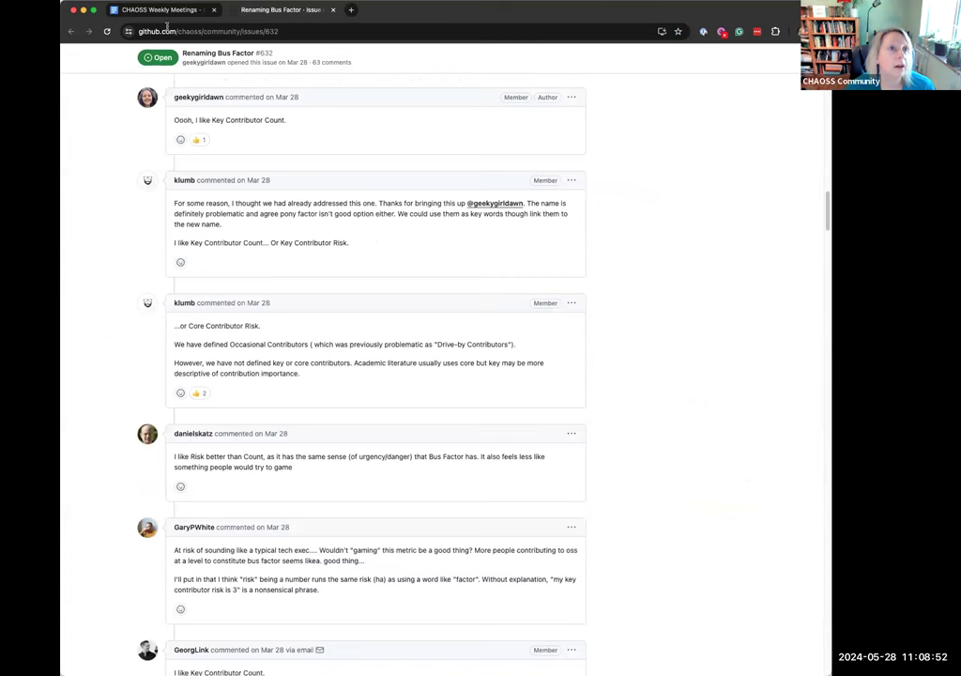
Return to the CHAOSS Weekly Meetings notes and add a tada emoji after the "renamed to 'Contributor Risk'" agenda link
{"action": "key", "text": "ctrl+shift+Tab"}
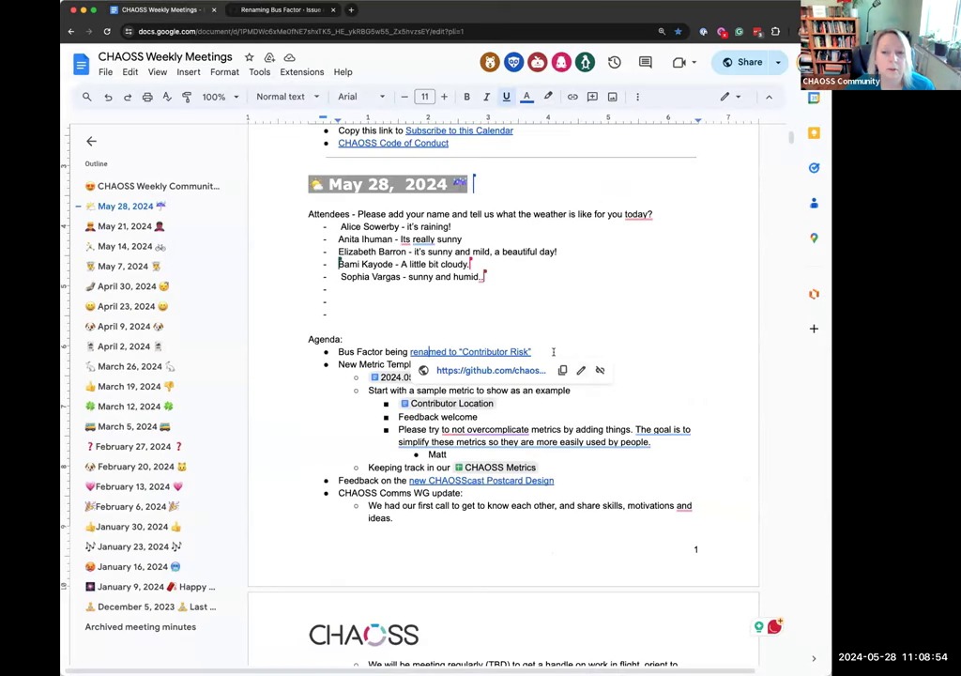
{"action": "left_click", "coordinate": [582, 353]}
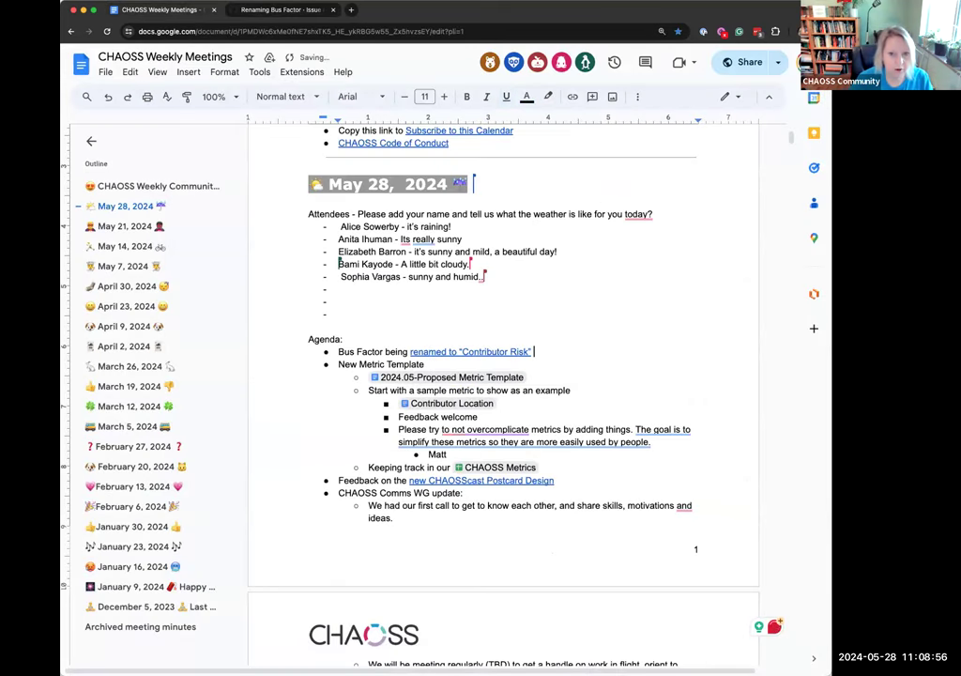
{"action": "type", "text": ":ta"}
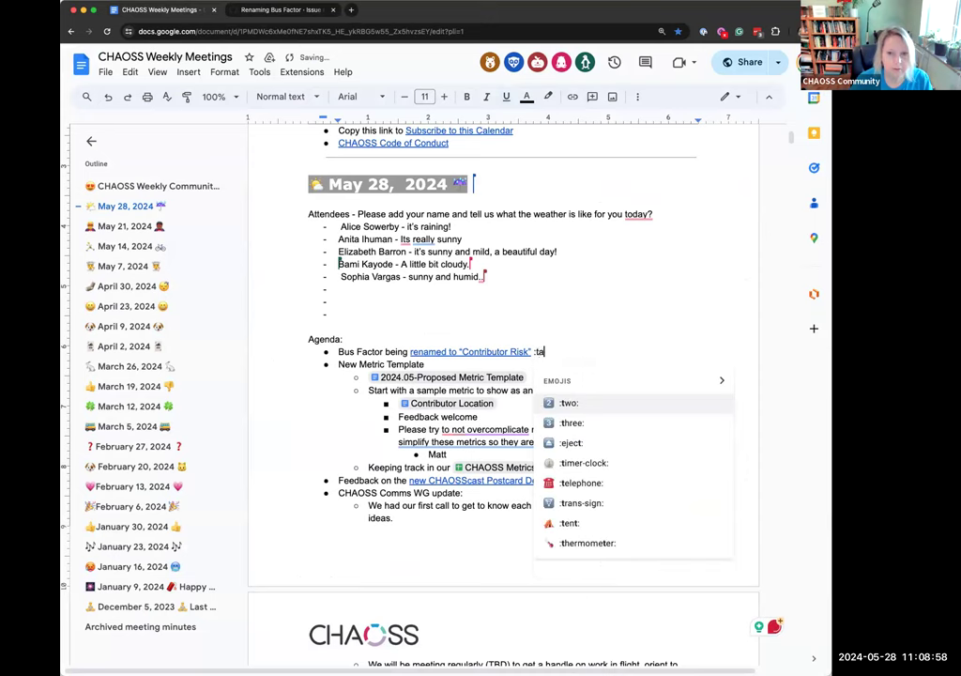
{"action": "type", "text": "da"}
{"action": "left_click", "coordinate": [616, 401]}
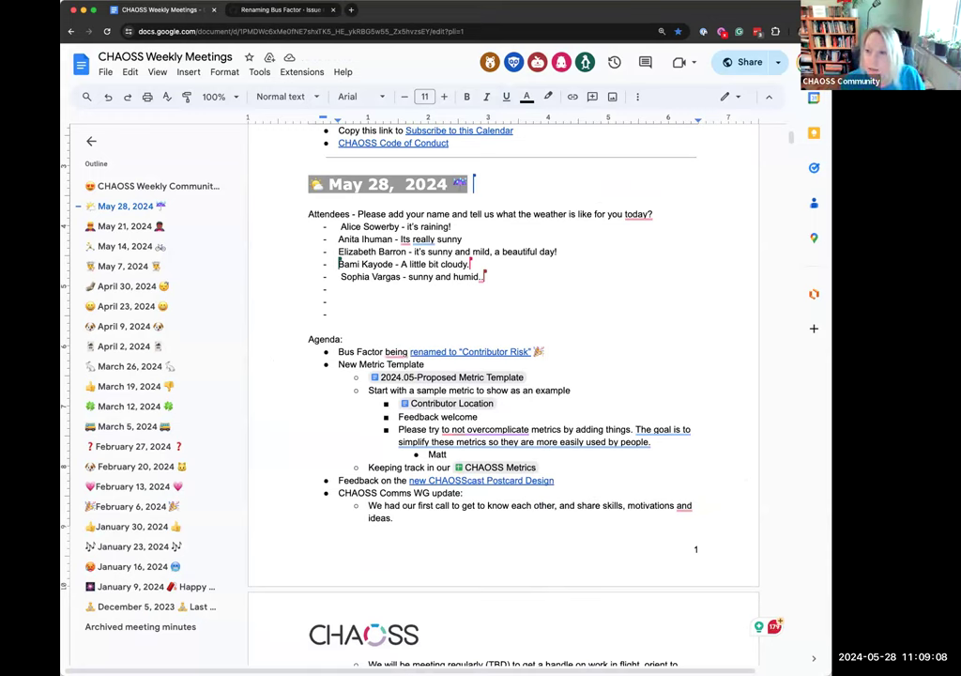
Add a sub-bullet under the Bus Factor agenda item reading "Is this confirmed or is this the latest/best candidate?"
{"action": "left_click", "coordinate": [574, 354]}
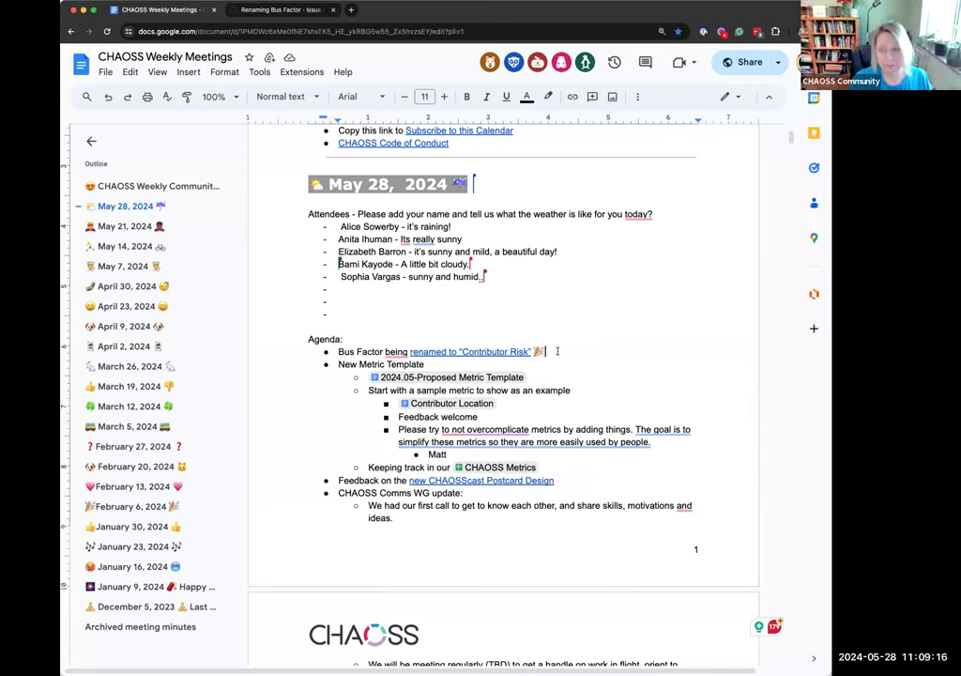
{"action": "key", "text": "Return"}
{"action": "key", "text": "Tab"}
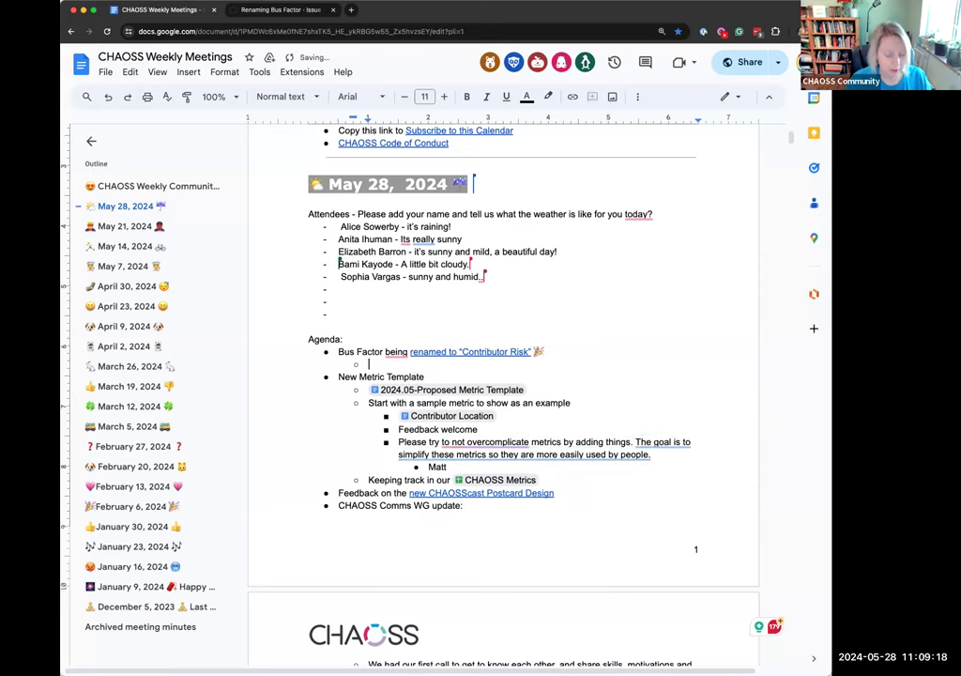
{"action": "type", "text": "Is this confrim"}
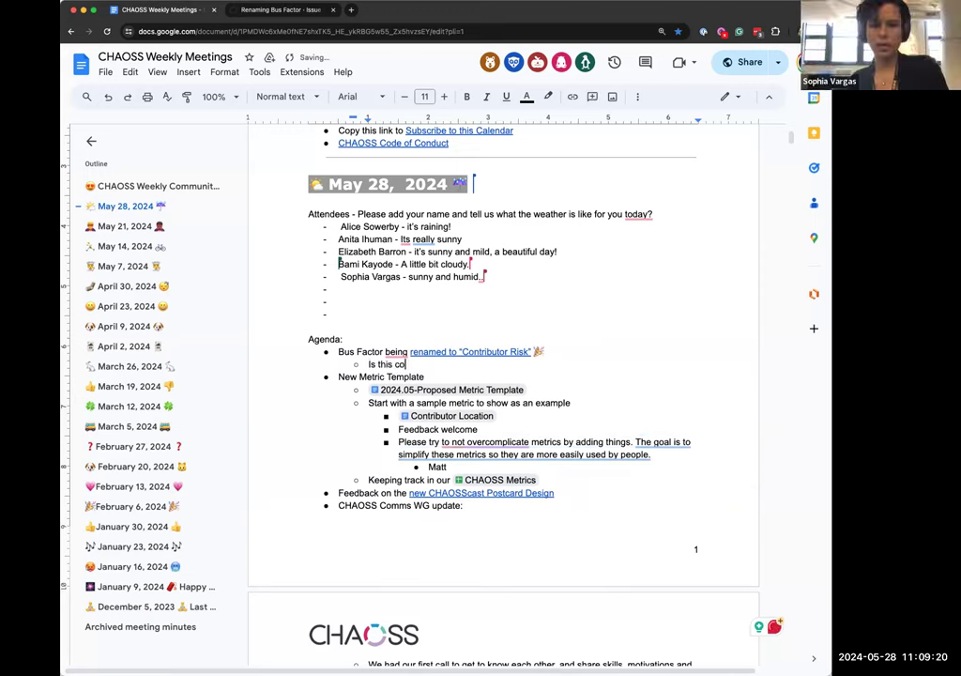
{"action": "key", "text": "BackSpace"}
{"action": "key", "text": "BackSpace"}
{"action": "key", "text": "BackSpace"}
{"action": "type", "text": "irmed or is "}
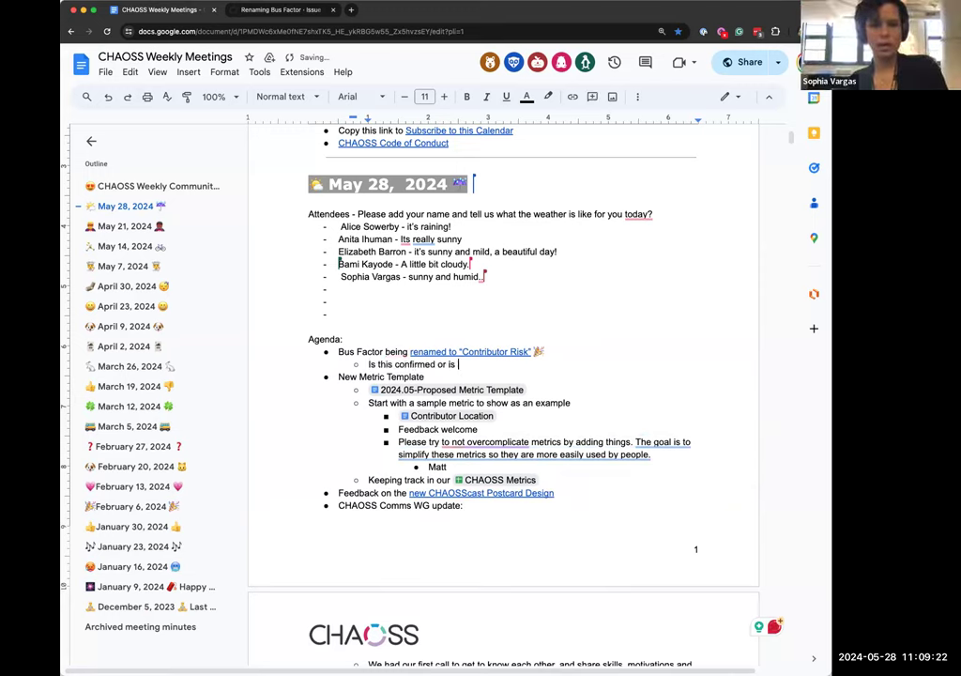
{"action": "type", "text": "this the "}
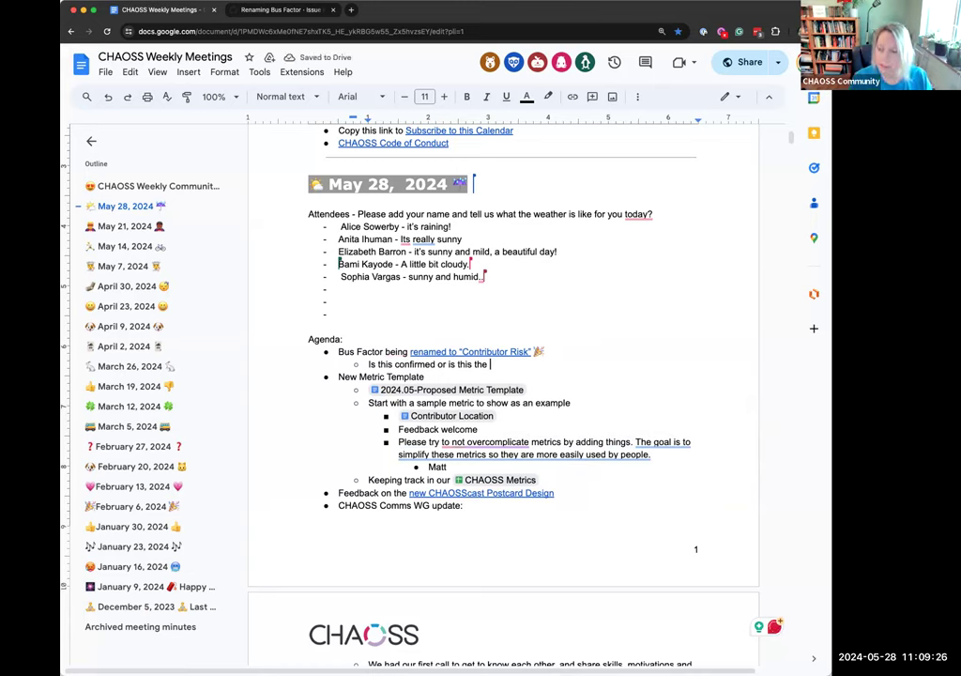
{"action": "type", "text": "latest candidate?"}
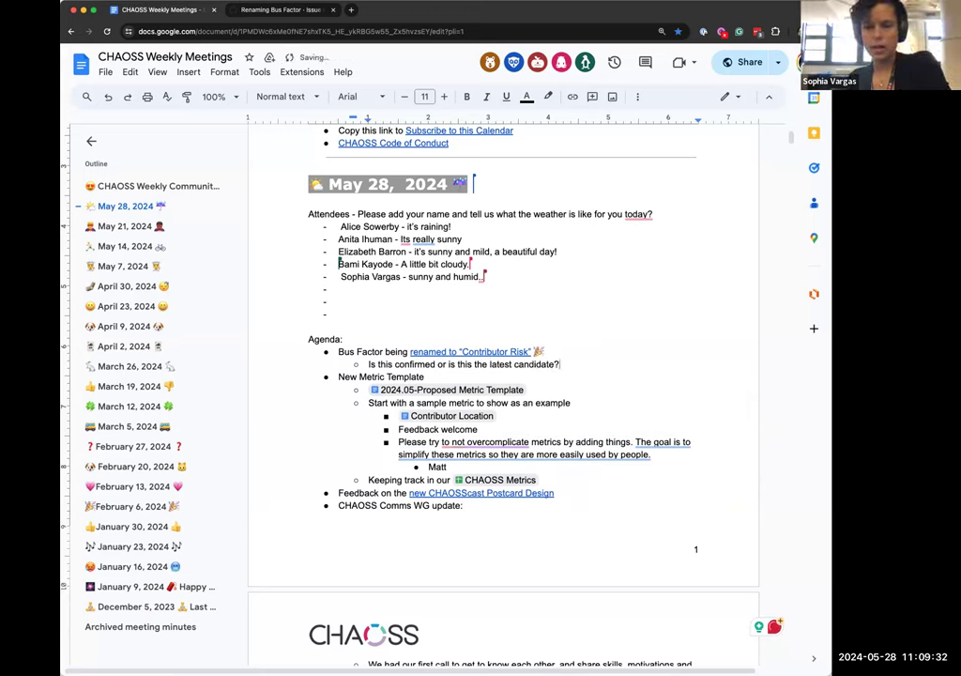
{"action": "left_click", "coordinate": [513, 363]}
{"action": "type", "text": "/best"}
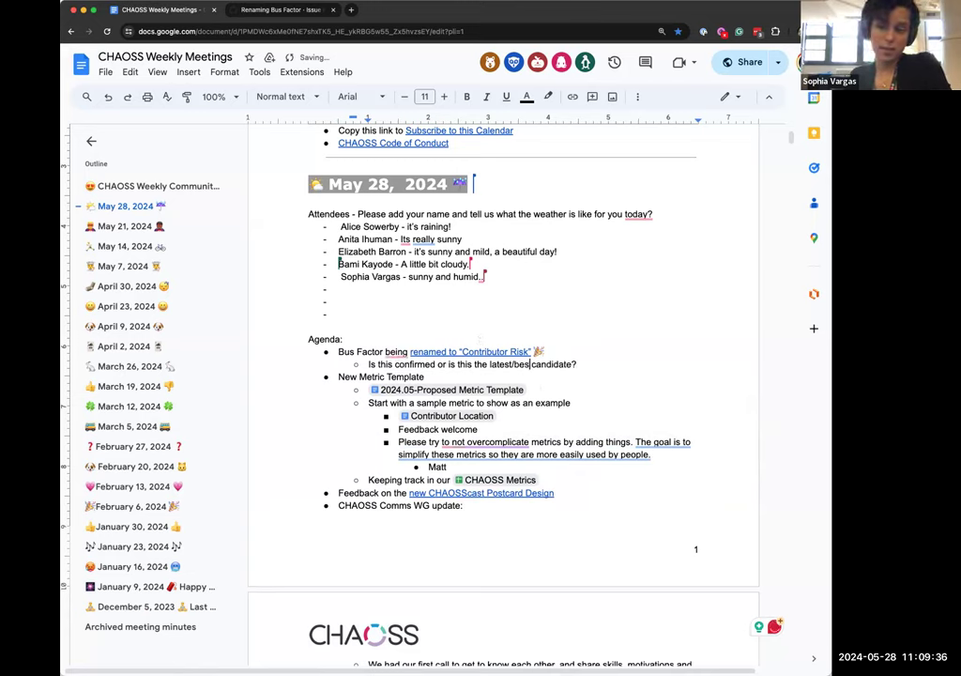
Add a second Bus Factor sub-bullet reading "Maybe Contributor Abandonment Risk? This is not super specific as-is."
{"action": "left_click", "coordinate": [597, 360]}
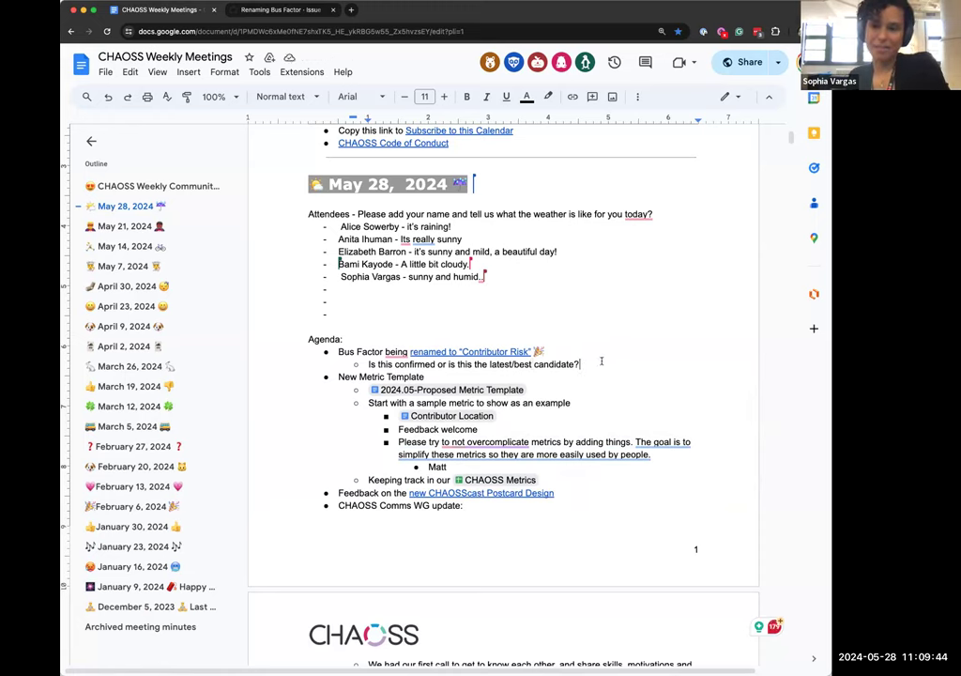
{"action": "key", "text": "Return"}
{"action": "type", "text": "Maybe Contr"}
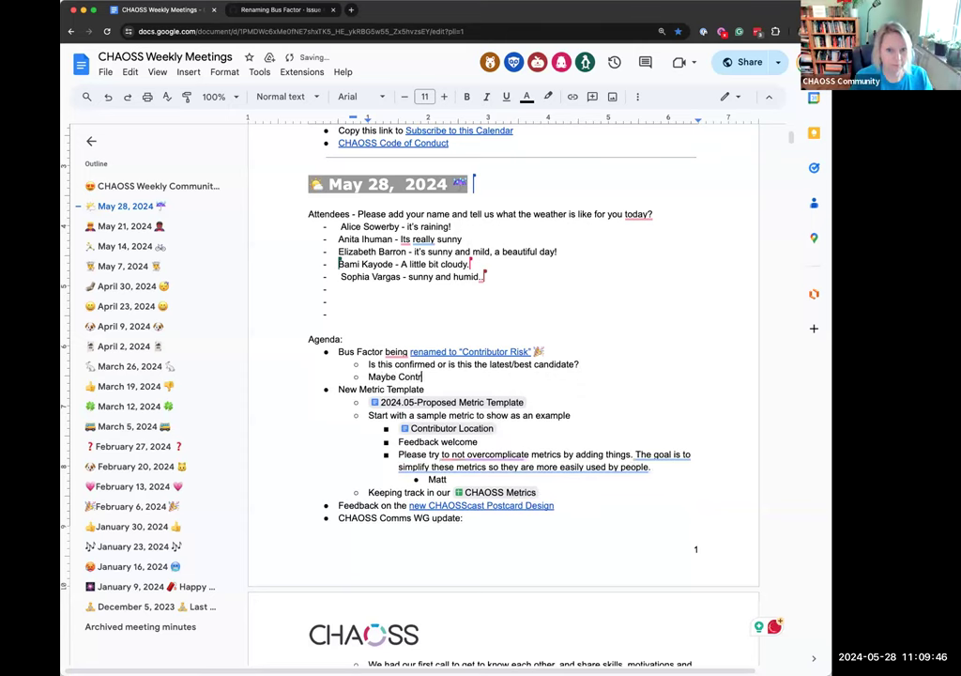
{"action": "type", "text": "ibutor "}
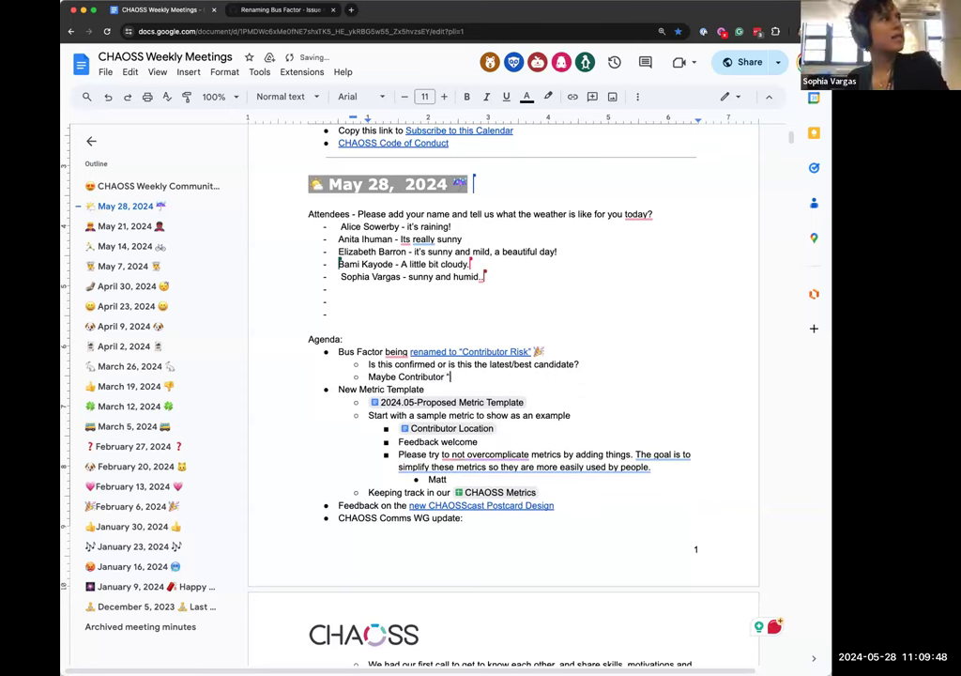
{"action": "type", "text": "Abando"}
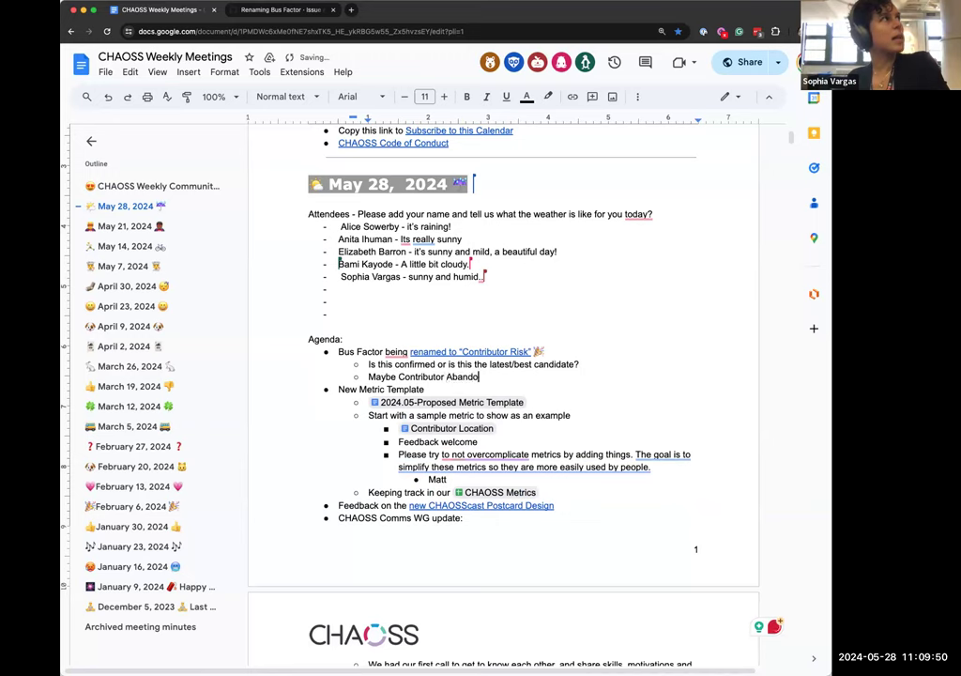
{"action": "type", "text": "nment Risk?"}
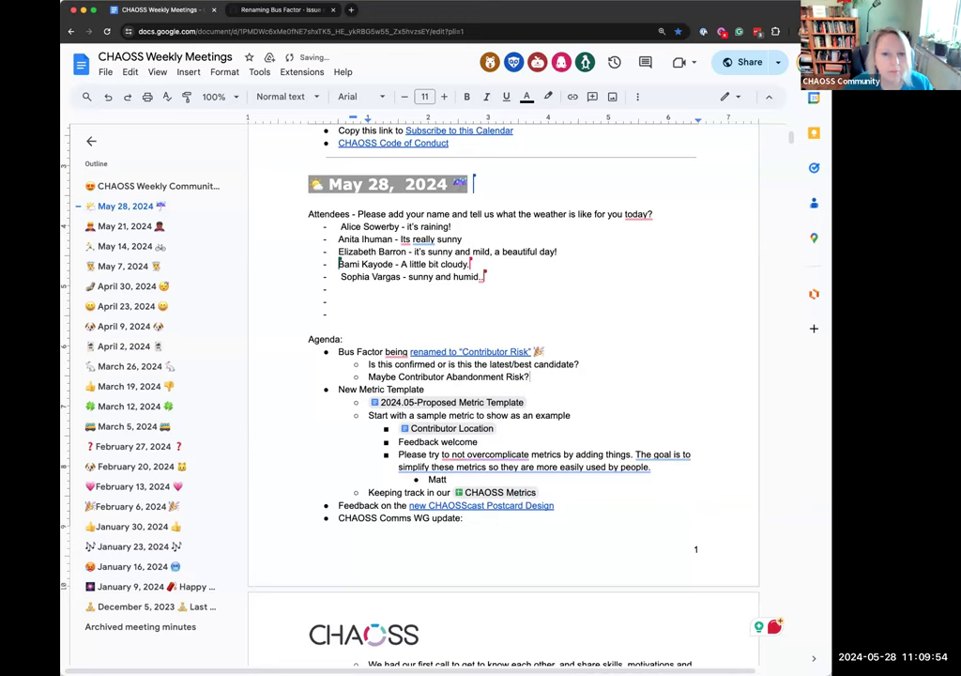
{"action": "type", "text": " This is not super s"}
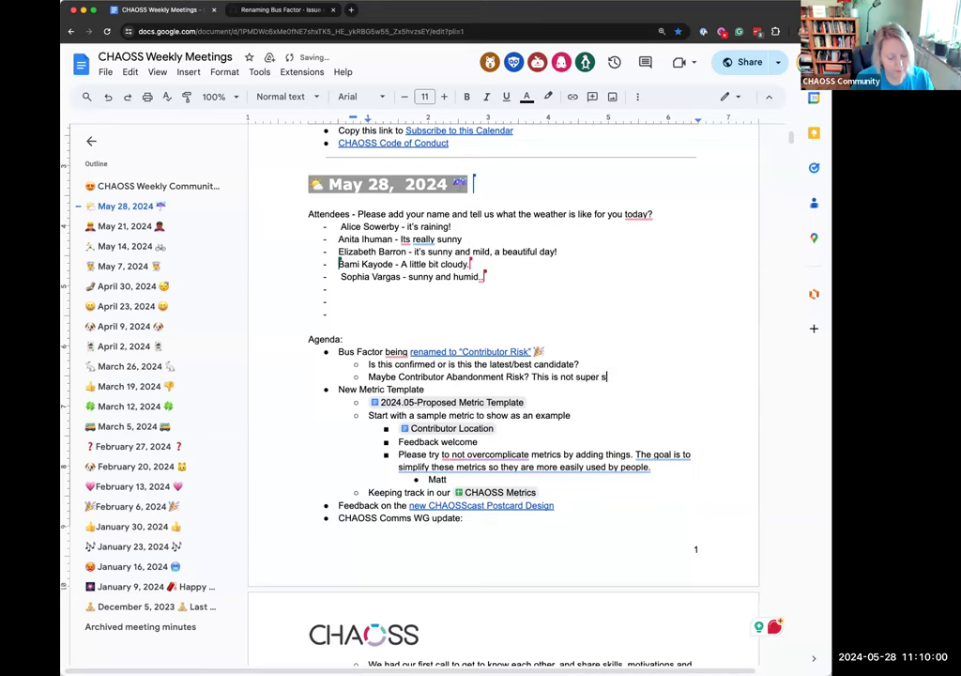
{"action": "type", "text": "pecific as-is"}
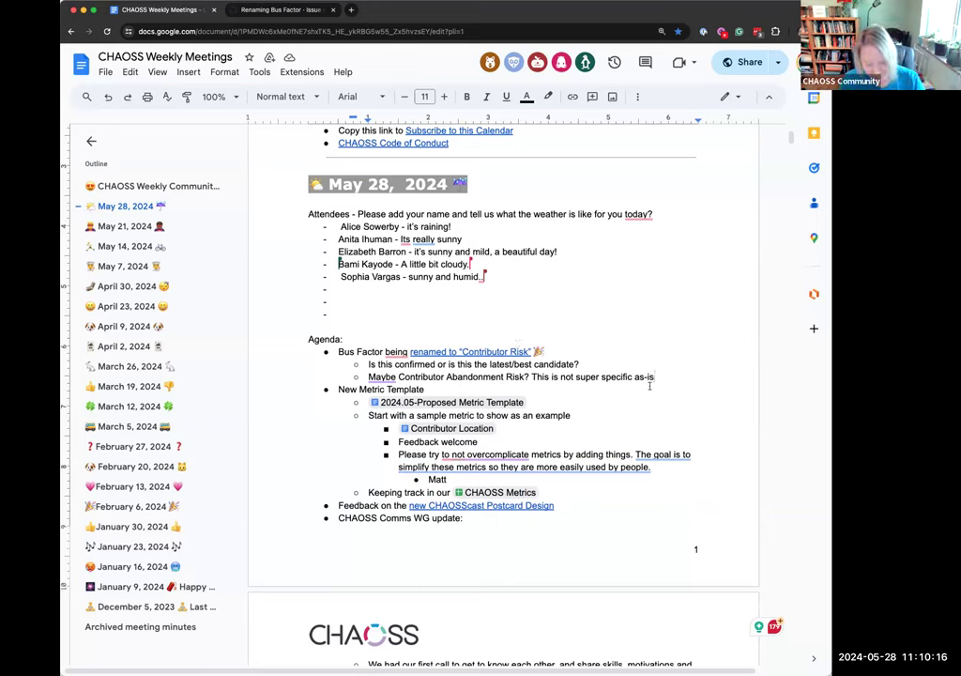
{"action": "type", "text": "."}
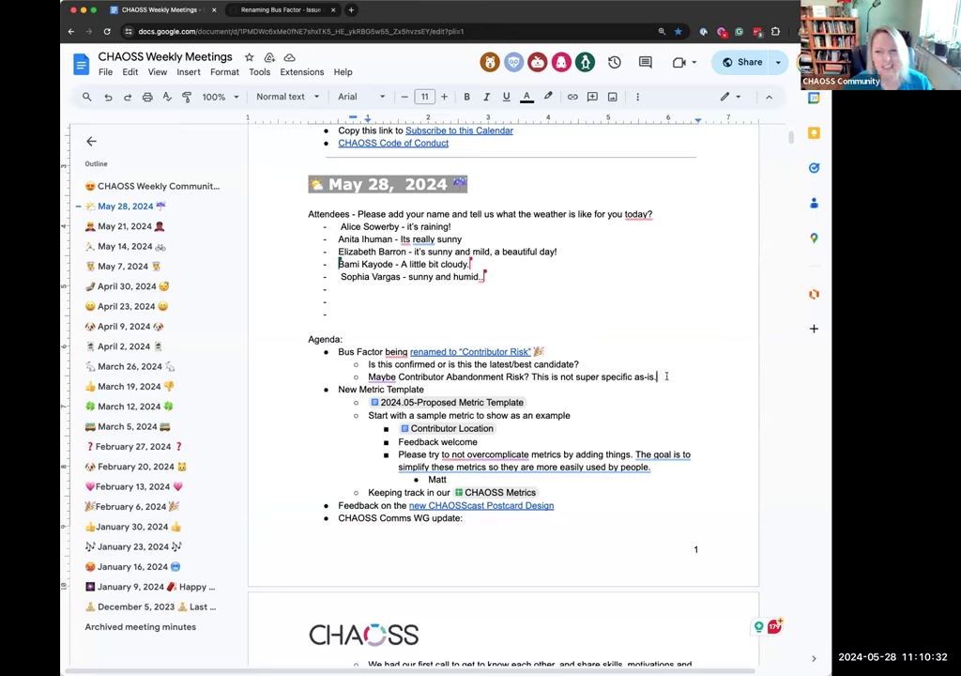
Add a third Bus Factor sub-bullet reading "Will we be discussing this in the metric development wg?"
{"action": "key", "text": "Return"}
{"action": "type", "text": "Will we "}
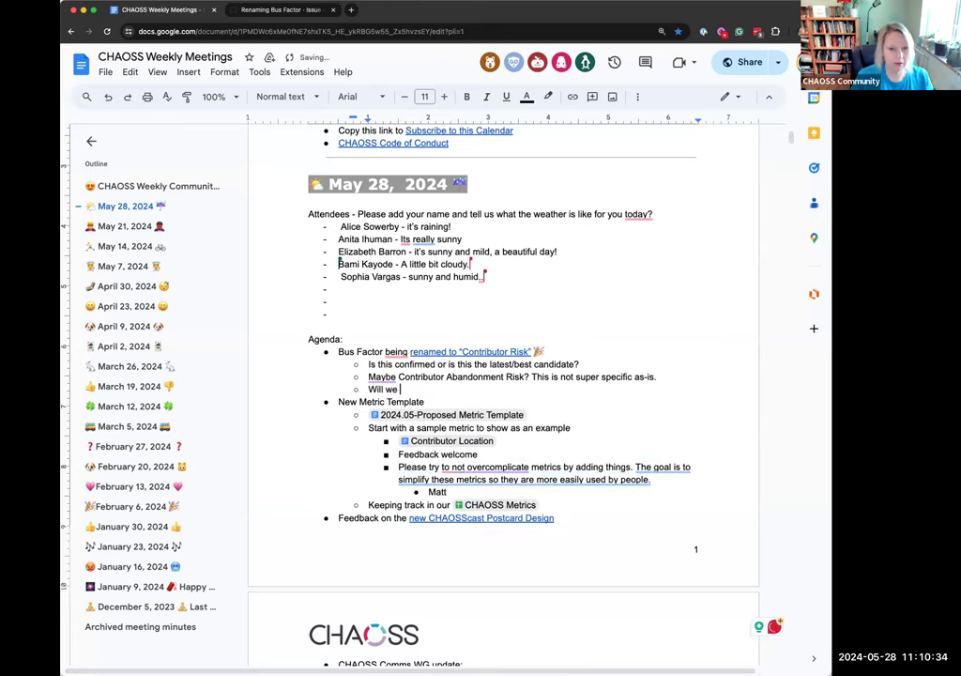
{"action": "type", "text": "be discussing "}
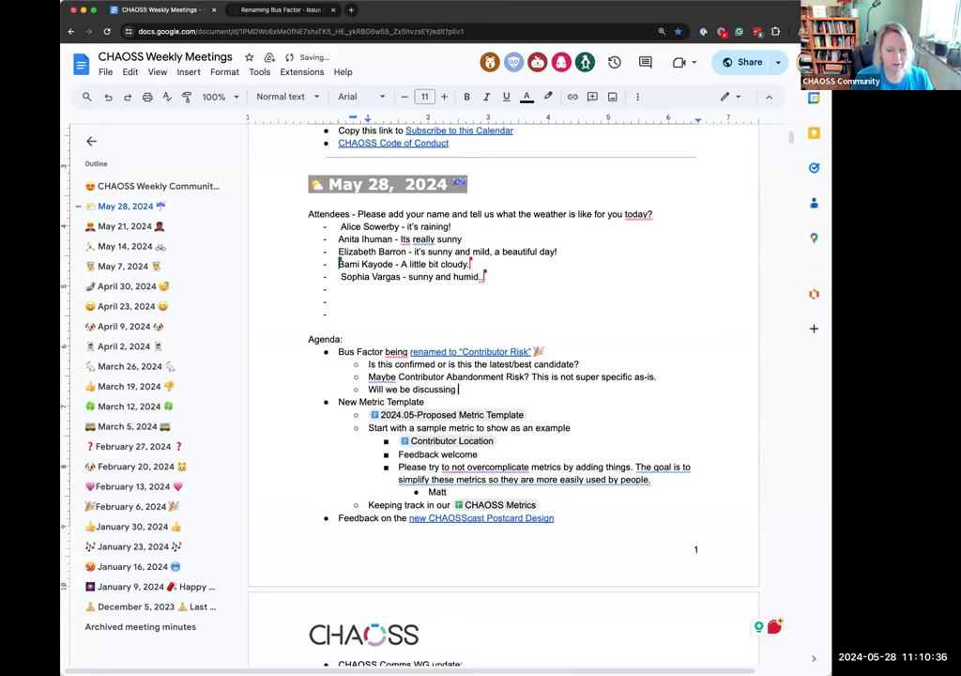
{"action": "type", "text": "this in the metri"}
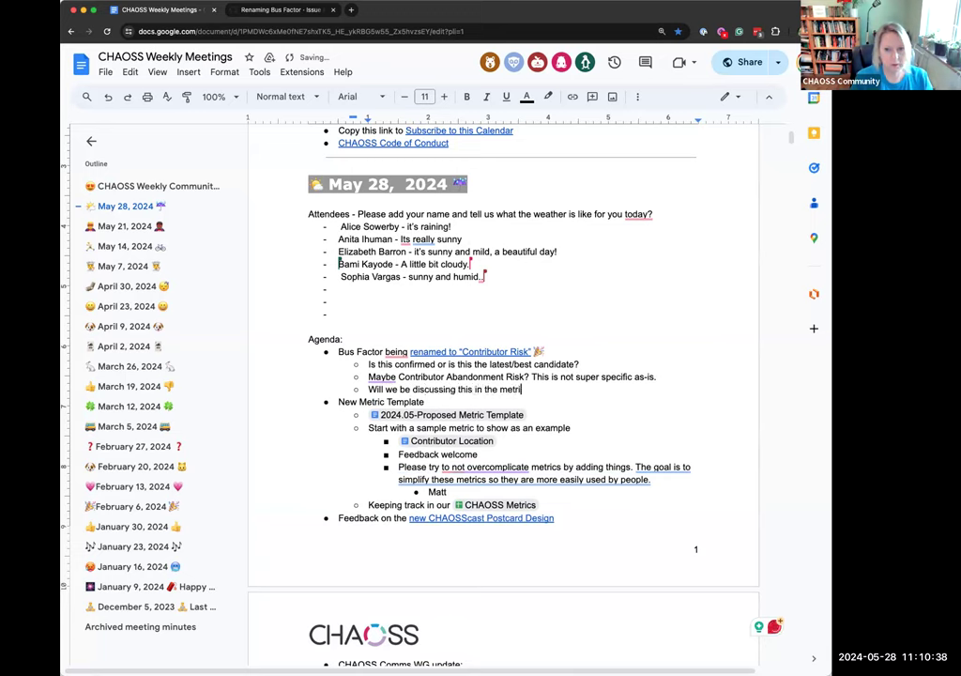
{"action": "type", "text": "c development wg?"}
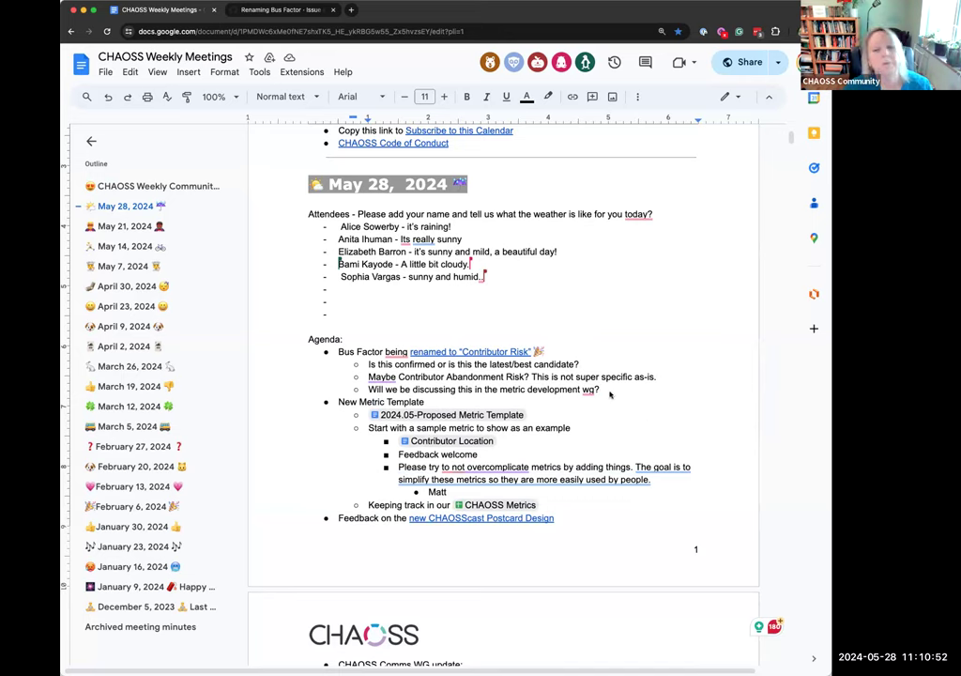
Open the 2024.05-Proposed Metric Template document linked under the New Metric Template agenda item and accept the signed-in account notice
{"action": "triple_click", "coordinate": [340, 401]}
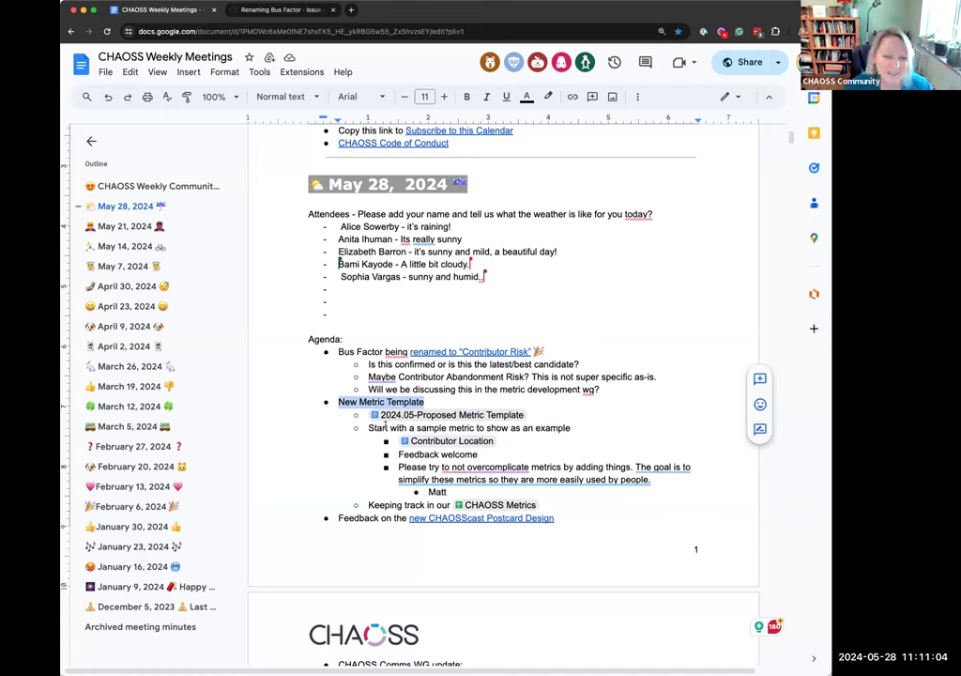
{"action": "mouse_move", "coordinate": [441, 418]}
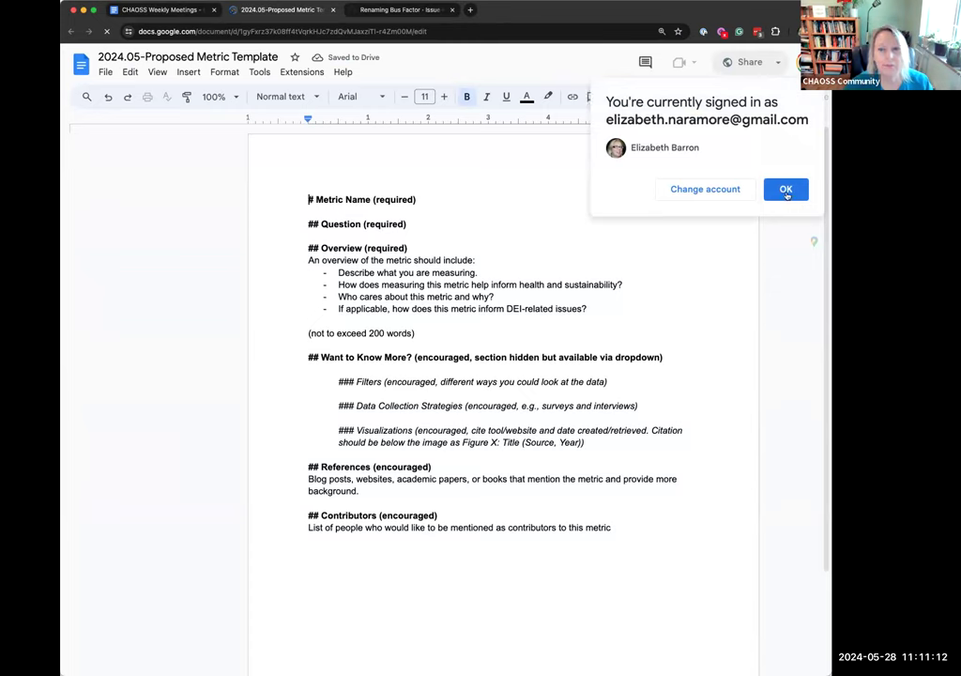
{"action": "left_click", "coordinate": [785, 192]}
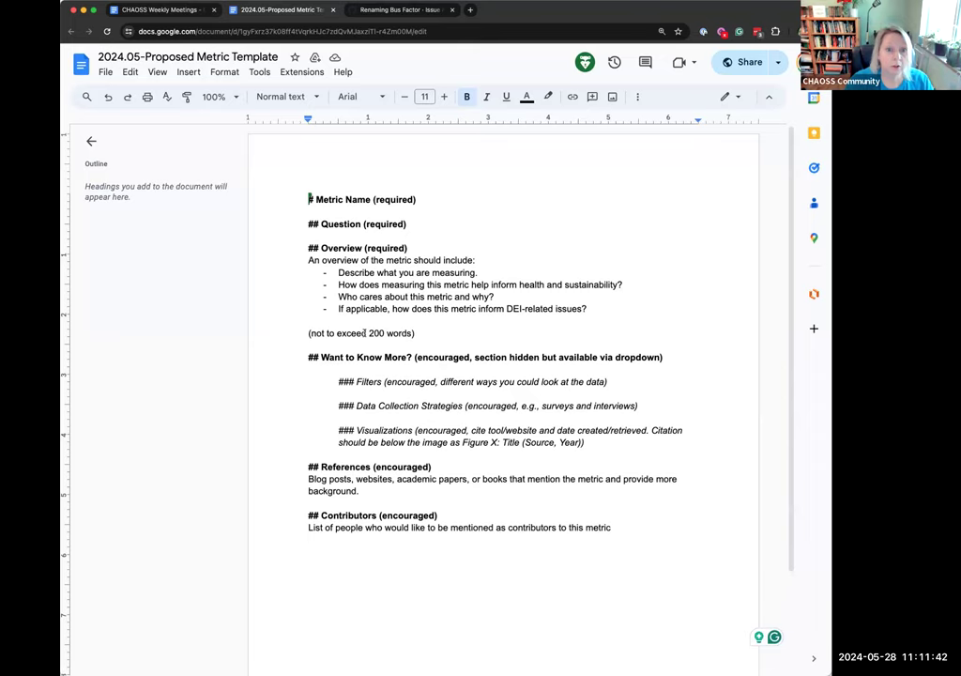
Highlight the template's 200-word overview limit and the "Want to Know More?" heading to review them
{"action": "left_click_drag", "start_coordinate": [368, 333], "coordinate": [424, 332]}
{"action": "left_click", "coordinate": [431, 332]}
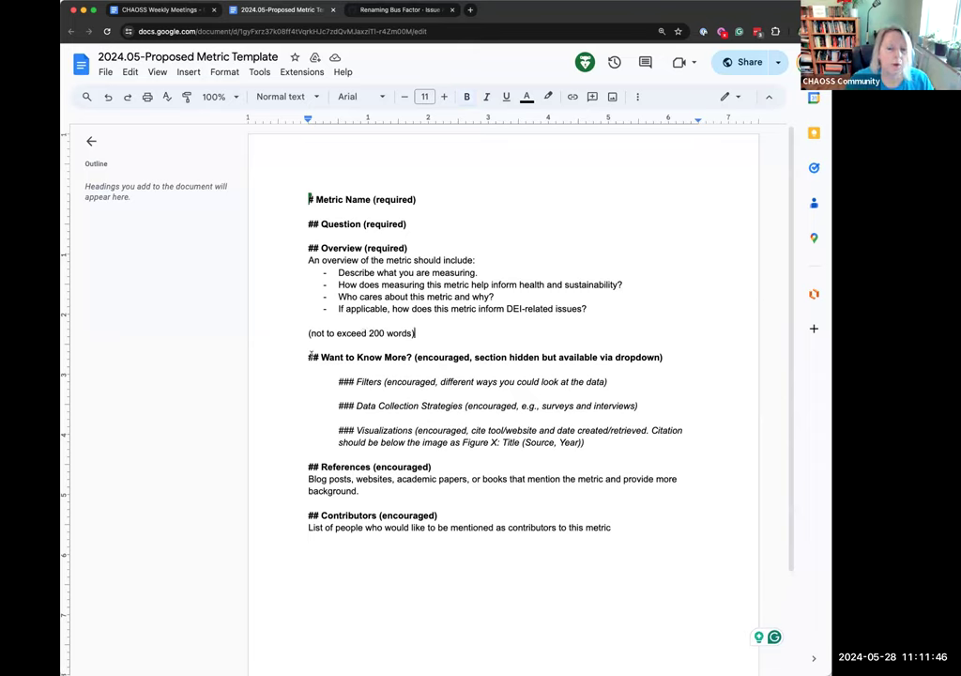
{"action": "left_click_drag", "start_coordinate": [309, 357], "coordinate": [663, 356]}
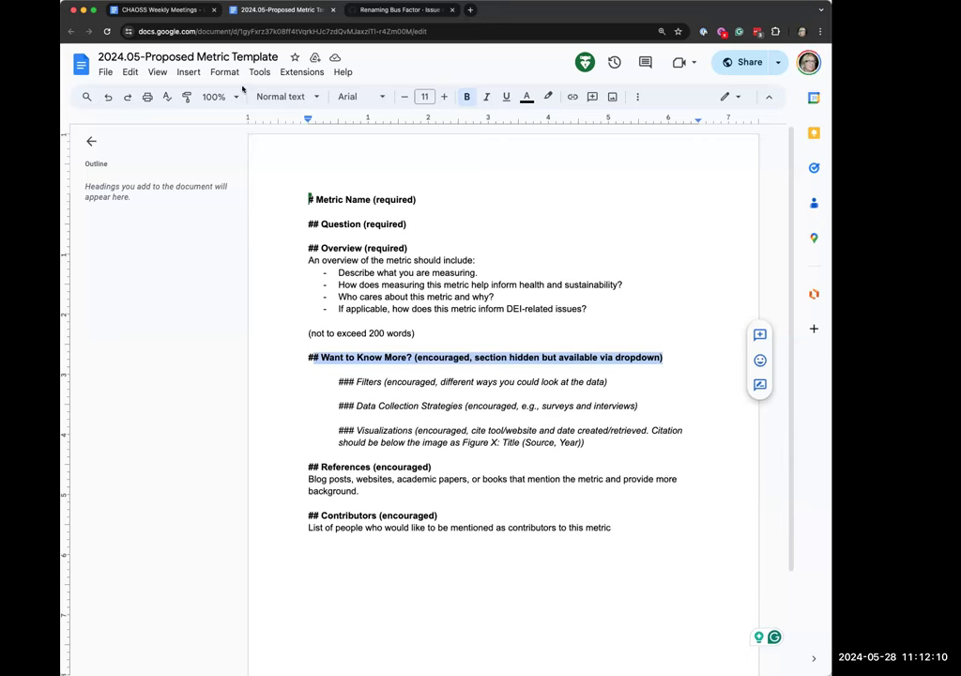
Open the Contributor Location sample metric linked under New Metric Template and read it from the overview through the references
{"action": "left_click", "coordinate": [167, 10]}
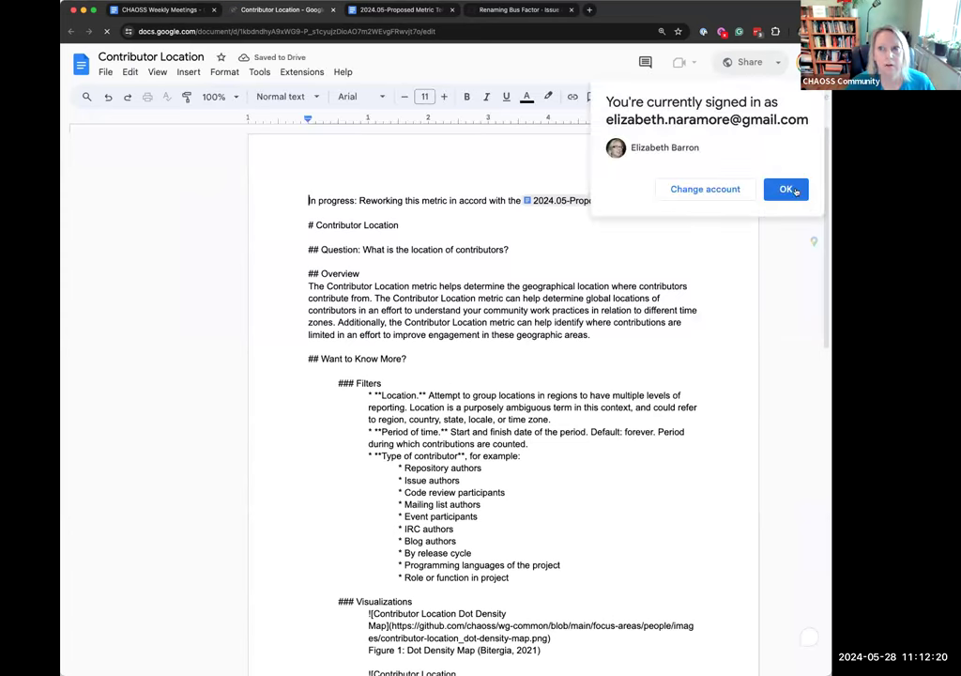
{"action": "left_click", "coordinate": [786, 189]}
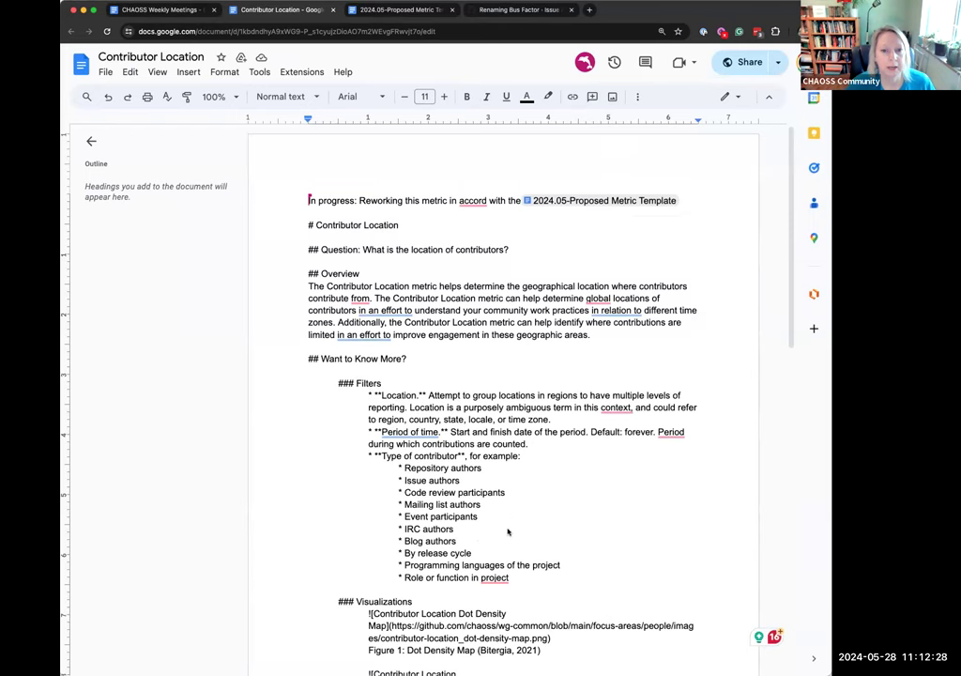
{"action": "scroll", "coordinate": [514, 521], "scroll_direction": "down", "scroll_amount": 3}
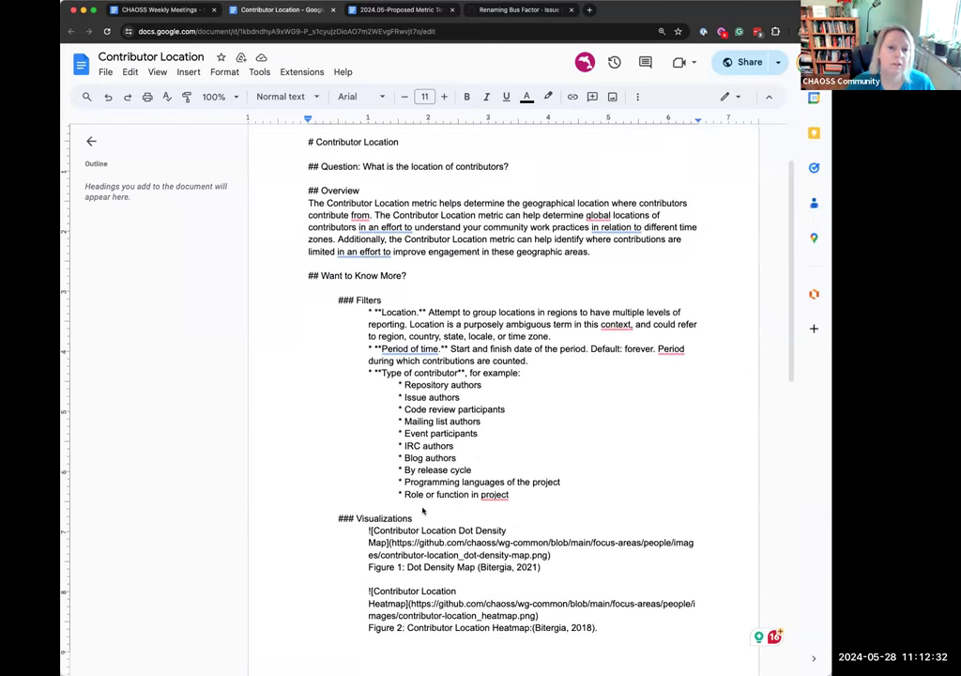
{"action": "scroll", "coordinate": [422, 509], "scroll_direction": "down", "scroll_amount": 5}
{"action": "scroll", "coordinate": [422, 509], "scroll_direction": "down", "scroll_amount": 6}
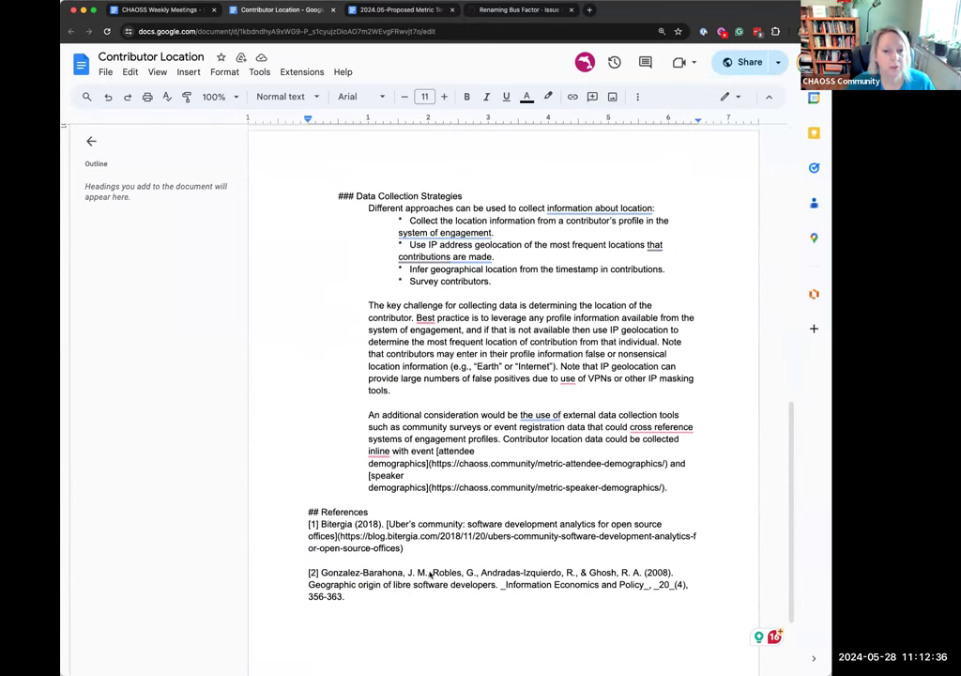
{"action": "scroll", "coordinate": [446, 580], "scroll_direction": "down", "scroll_amount": 2}
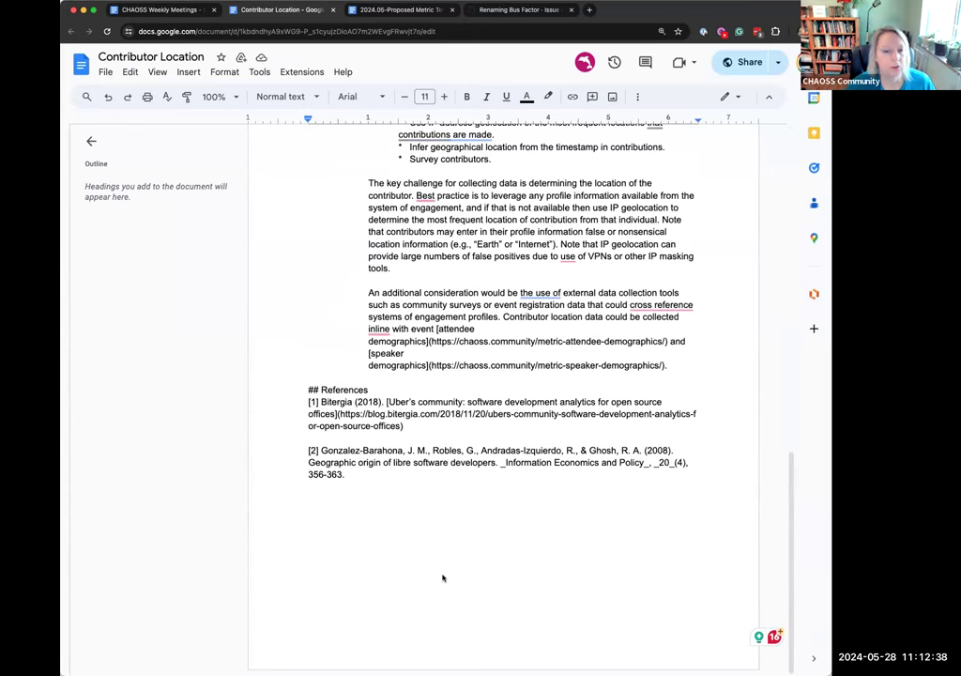
{"action": "scroll", "coordinate": [370, 492], "scroll_direction": "up", "scroll_amount": 4}
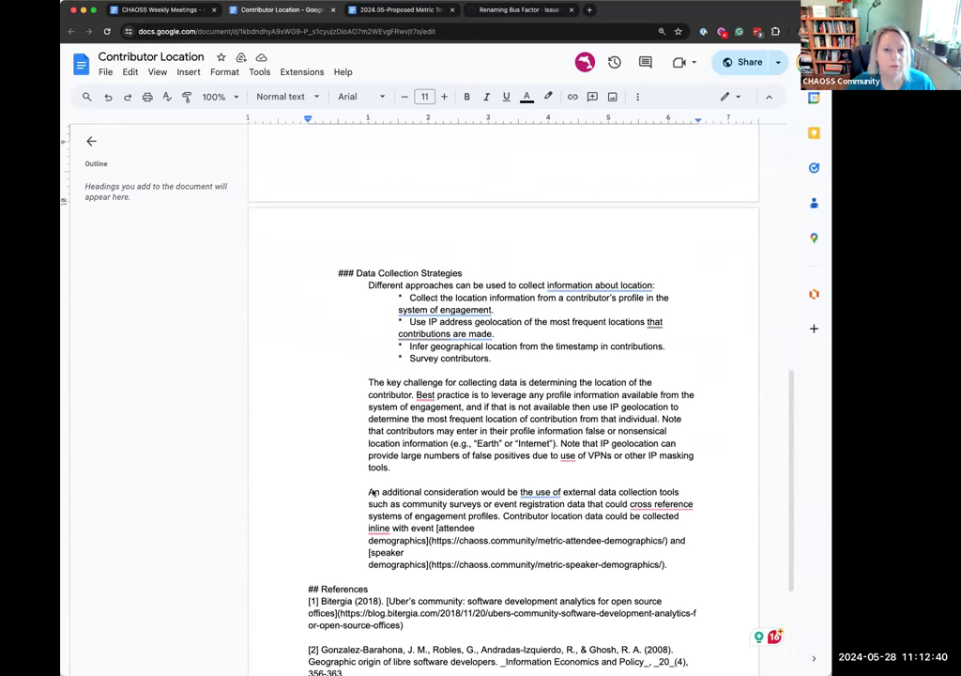
{"action": "scroll", "coordinate": [373, 492], "scroll_direction": "up", "scroll_amount": 12}
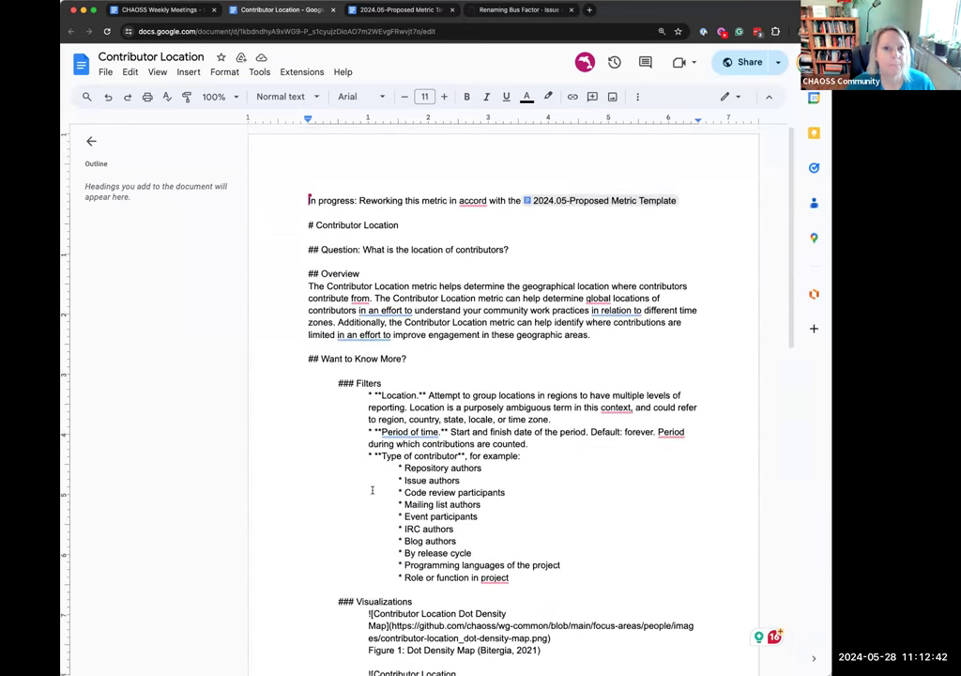
Back in the weekly meeting notes, add the bullets "We like that it is shorter" and "Makes sense!" under the sample metric item
{"action": "key", "text": "ctrl+shift+Tab"}
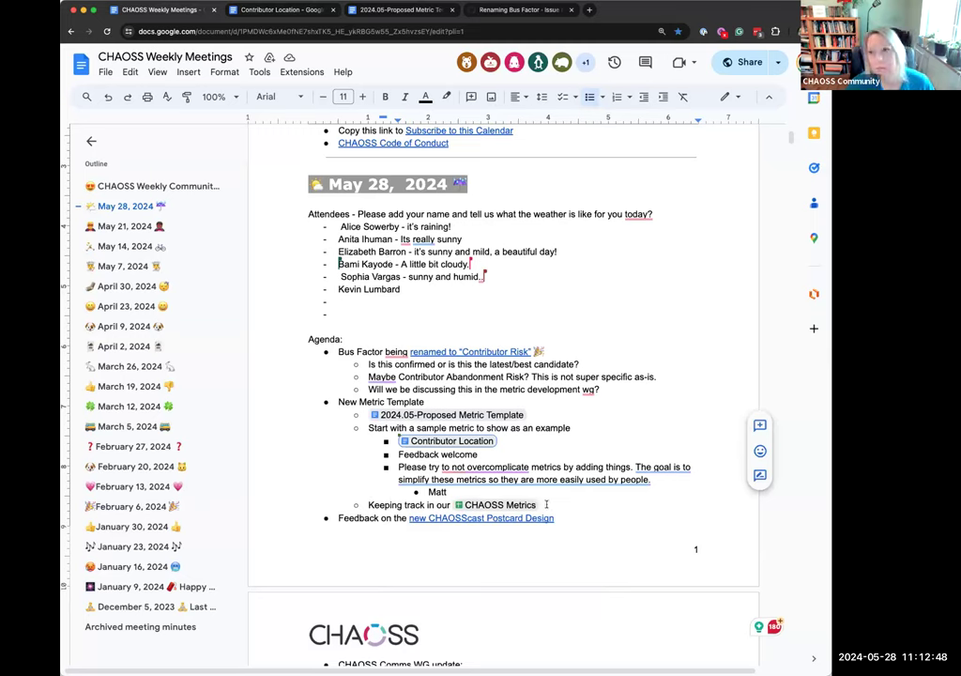
{"action": "left_click", "coordinate": [507, 505]}
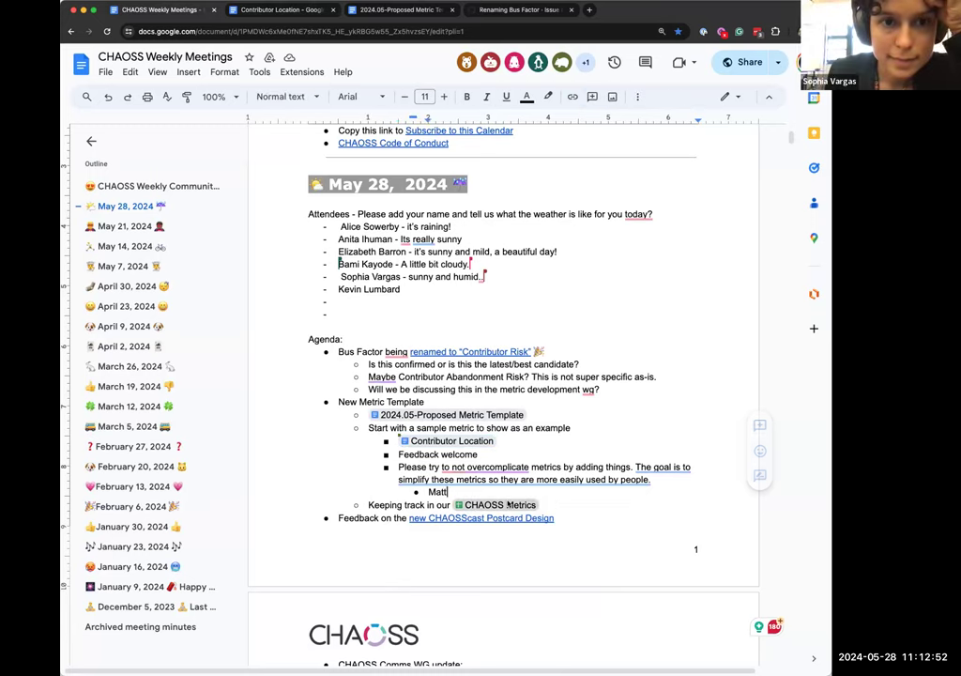
{"action": "key", "text": "Return"}
{"action": "key", "text": "shift+Tab"}
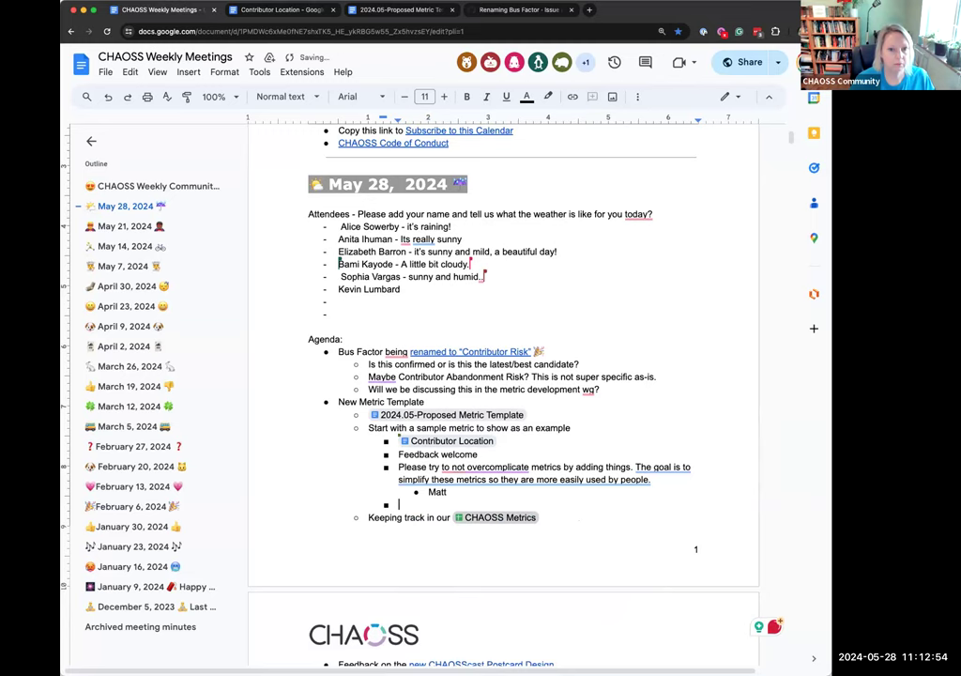
{"action": "type", "text": "We like that iti"}
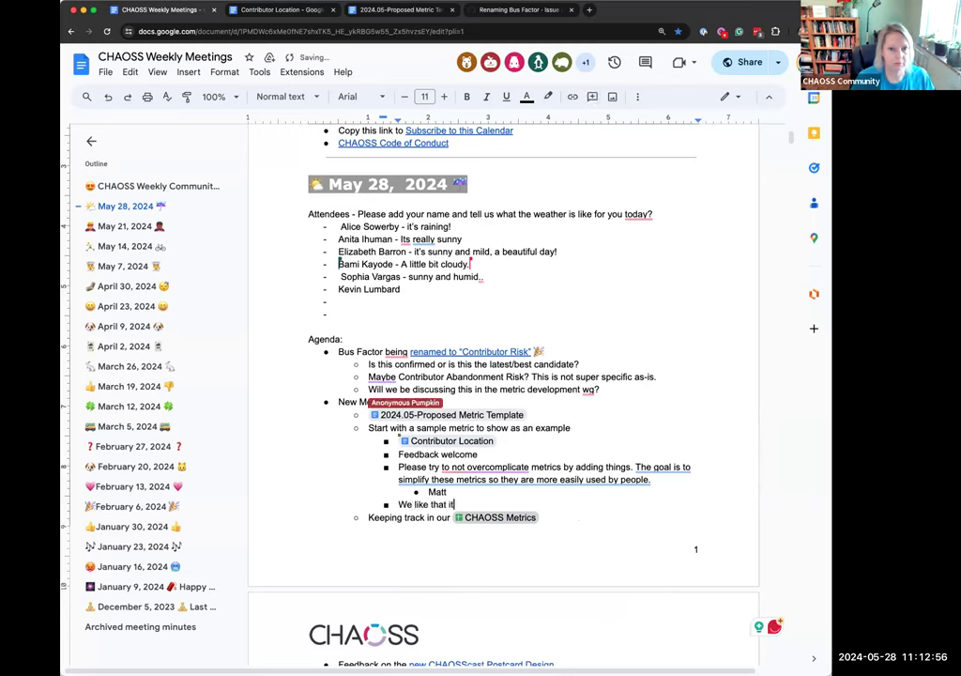
{"action": "key", "text": "BackSpace"}
{"action": "key", "text": "BackSpace"}
{"action": "type", "text": "is shorter"}
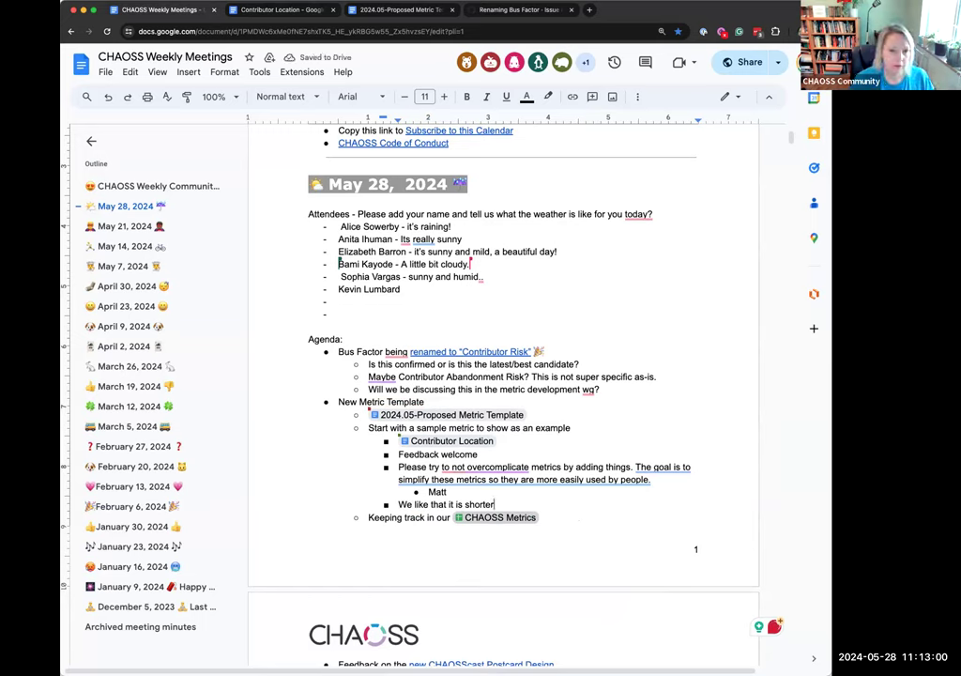
{"action": "key", "text": "Return"}
{"action": "type", "text": "Makes sense!"}
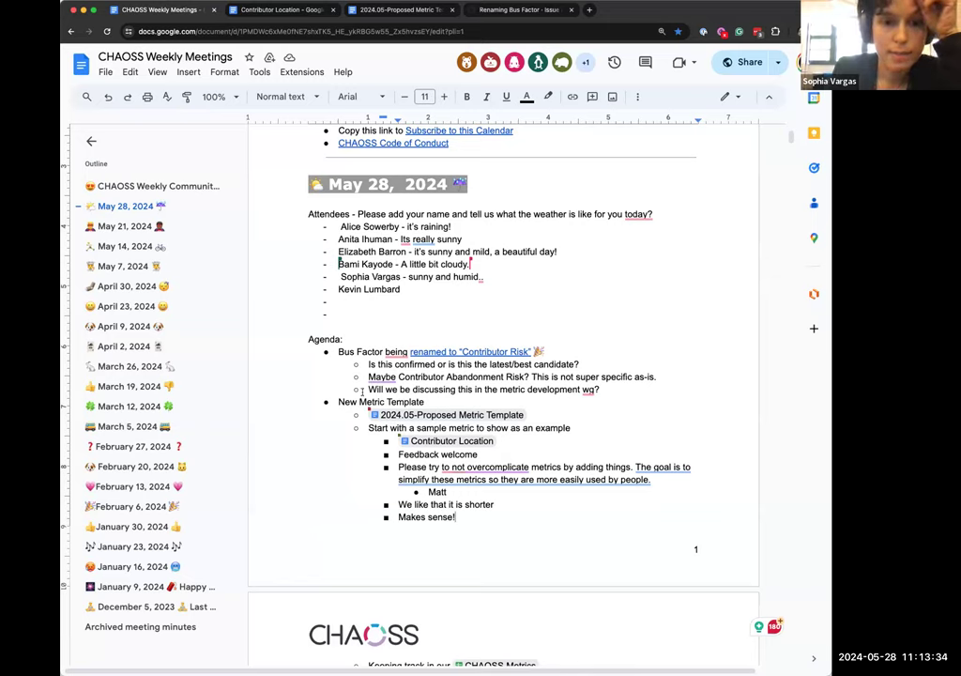
Add a bullet under the sample metric item reading "Is this for new metrics going forward? No - will be retroactive"
{"action": "mouse_move", "coordinate": [474, 479]}
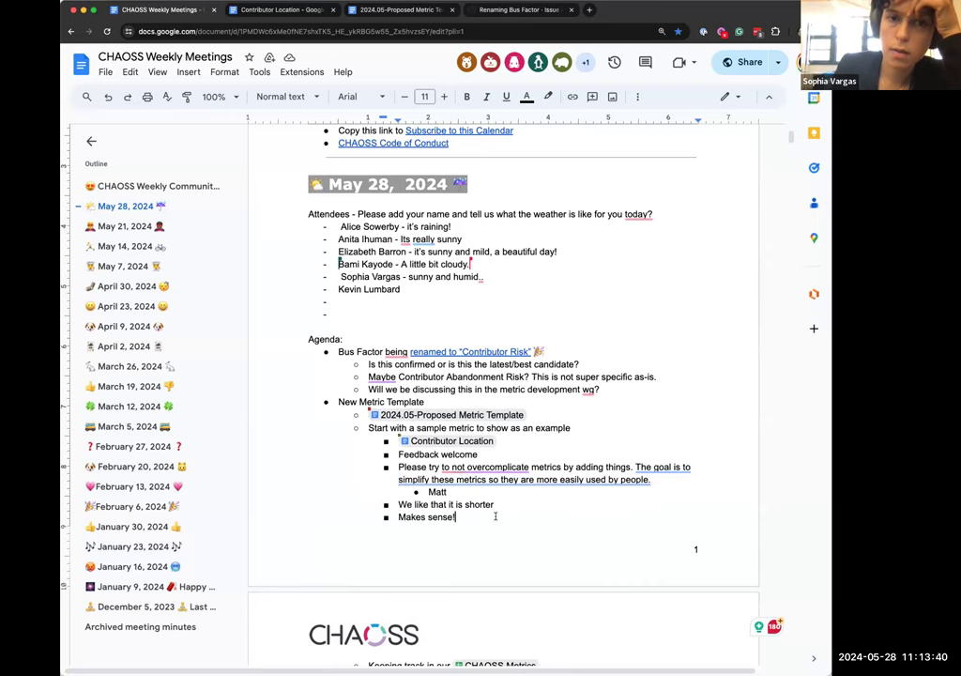
{"action": "scroll", "coordinate": [497, 497], "scroll_direction": "down", "scroll_amount": 2}
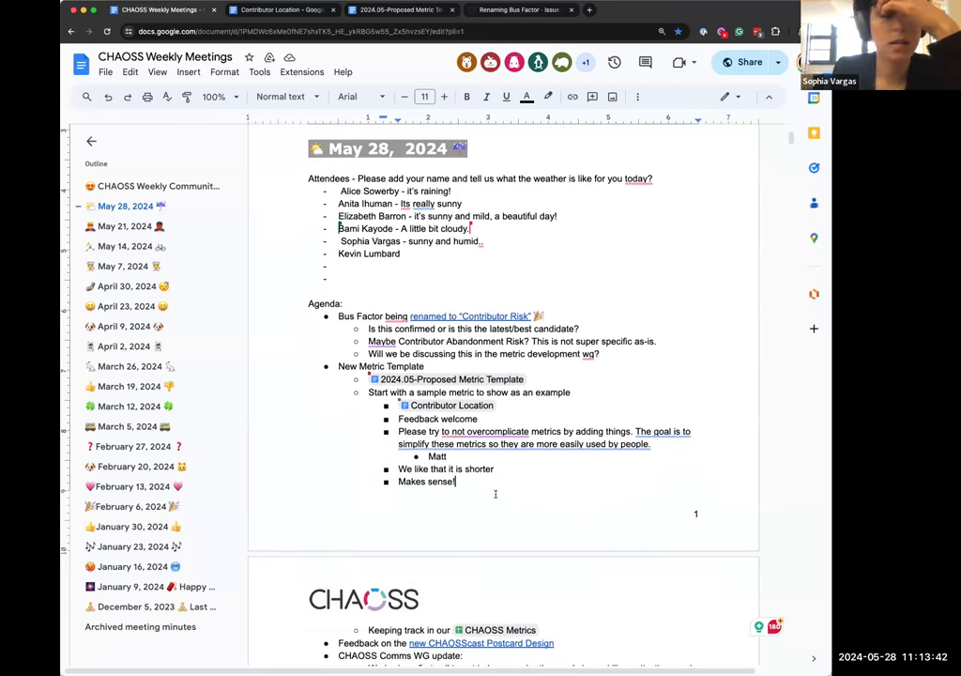
{"action": "key", "text": "Return"}
{"action": "type", "text": "Is"}
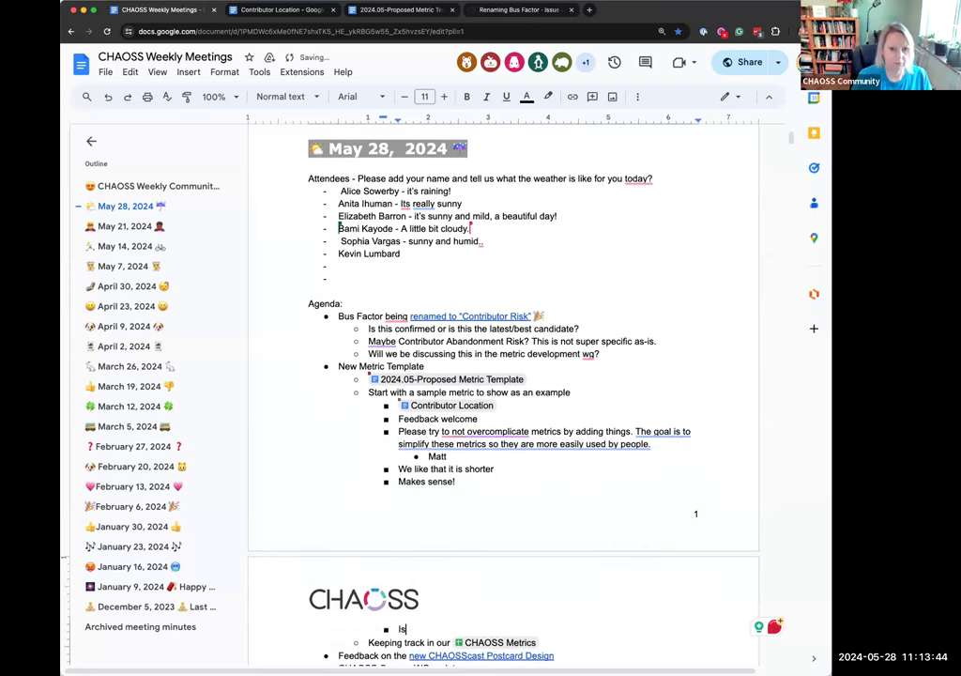
{"action": "scroll", "coordinate": [499, 480], "scroll_direction": "down", "scroll_amount": 4}
{"action": "type", "text": "th"}
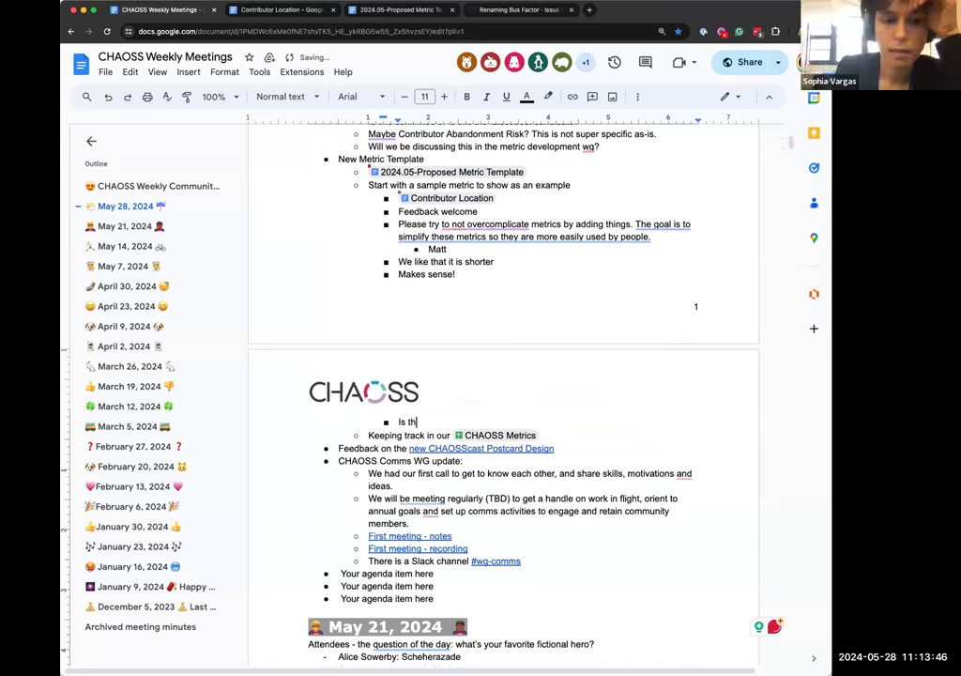
{"action": "type", "text": "is for new metrics "}
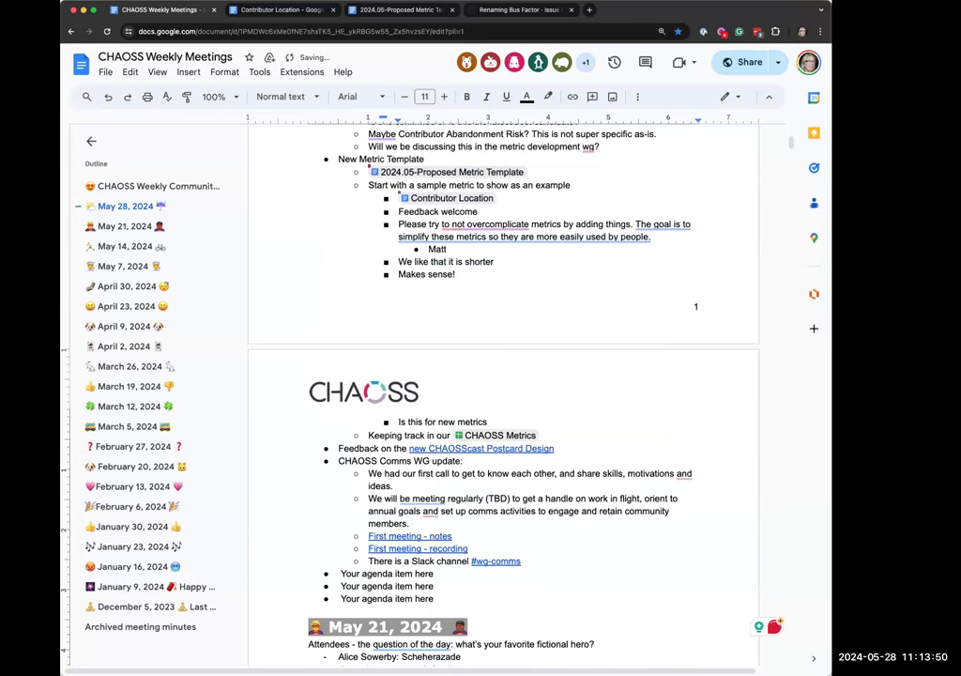
{"action": "type", "text": "going forward"}
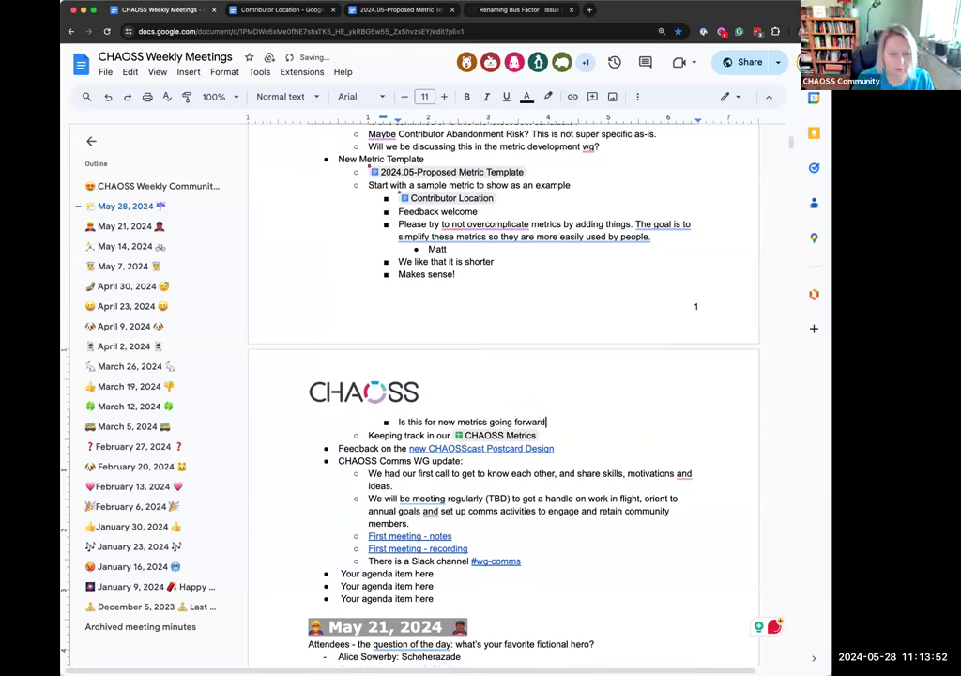
{"action": "type", "text": "? No -"}
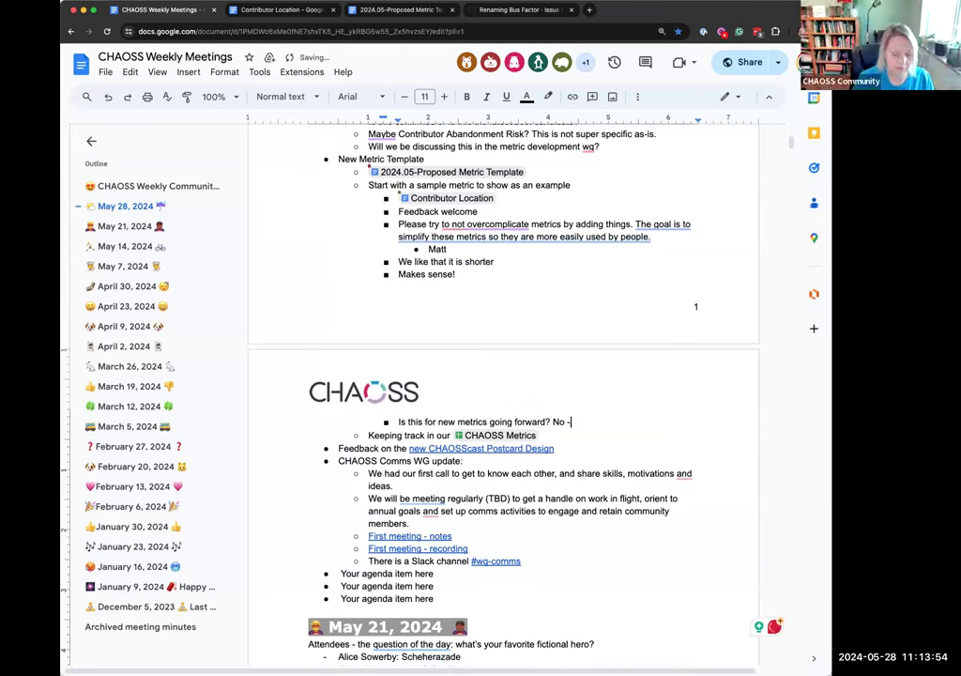
{"action": "type", "text": " will be retro"}
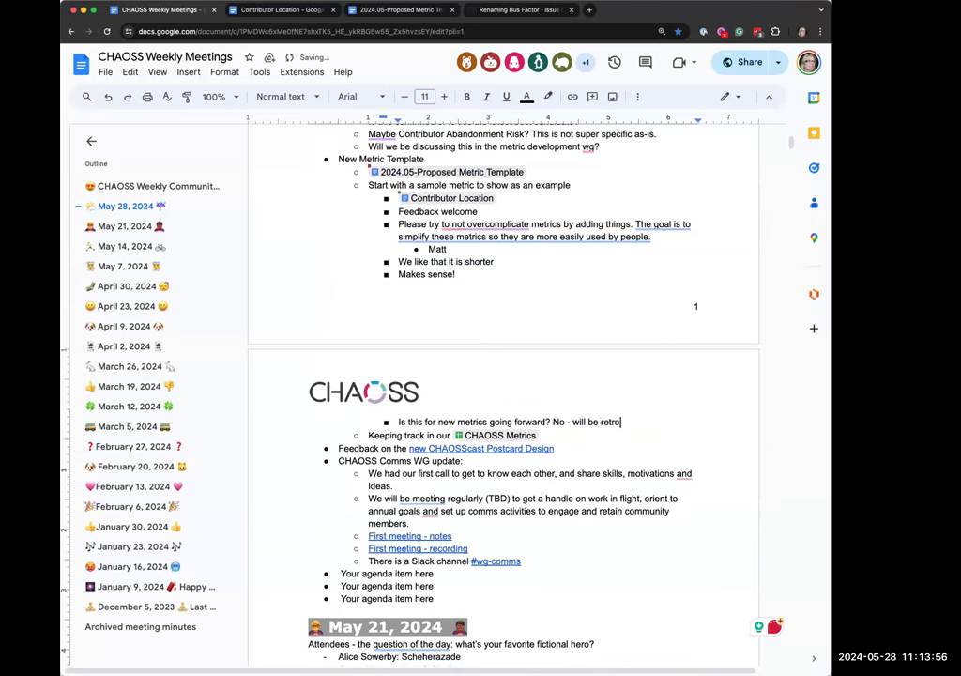
{"action": "type", "text": "active"}
Add another bullet at the same level reading "We still need to be a little more explicit in the overview"
{"action": "key", "text": "Return"}
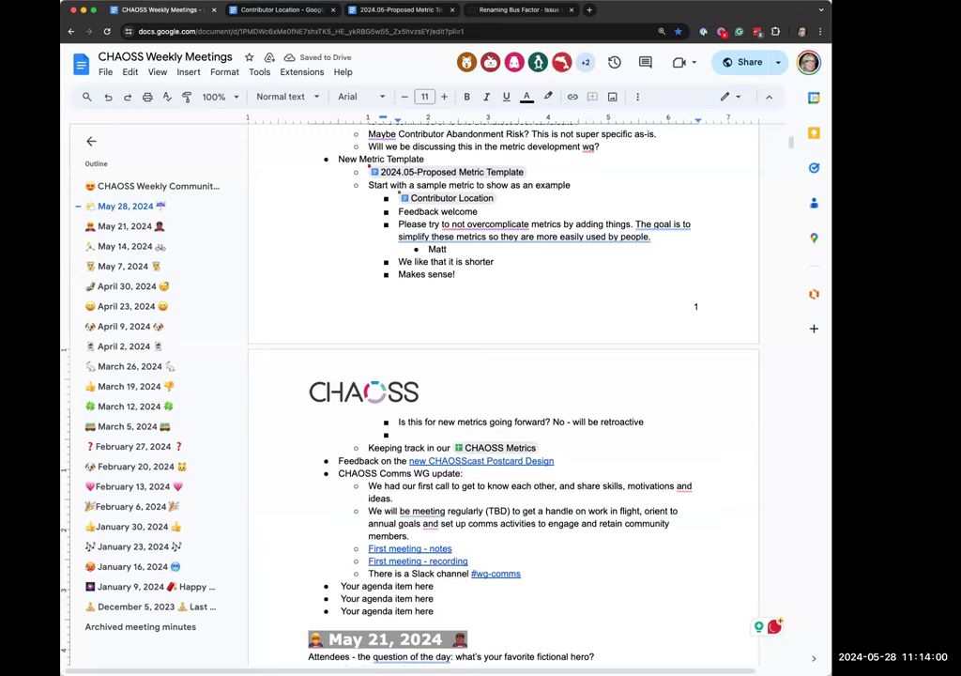
{"action": "type", "text": "We still need "}
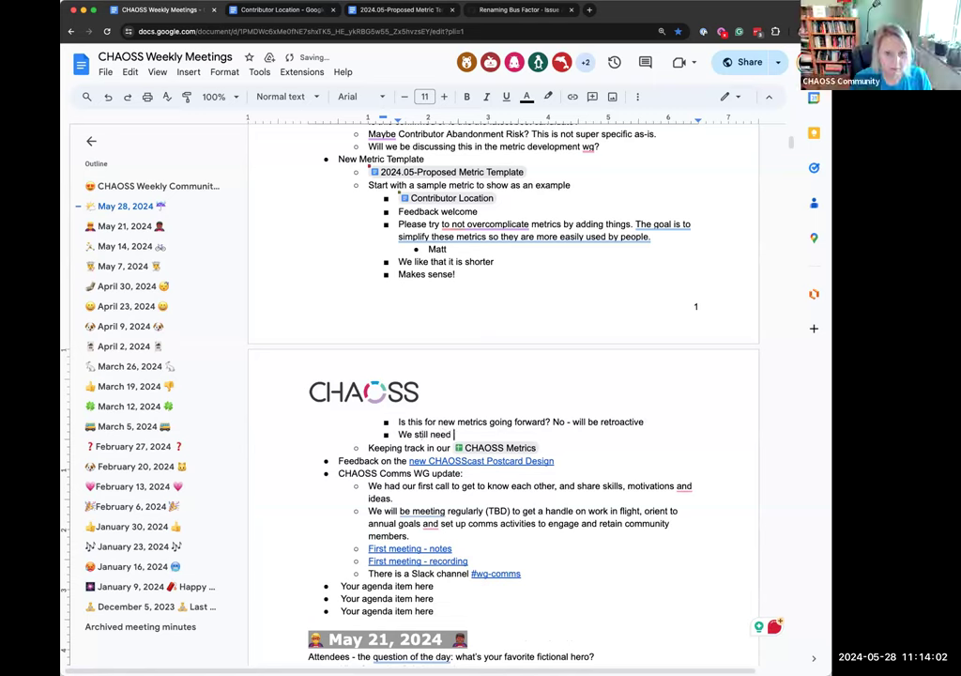
{"action": "type", "text": "to be a little mo"}
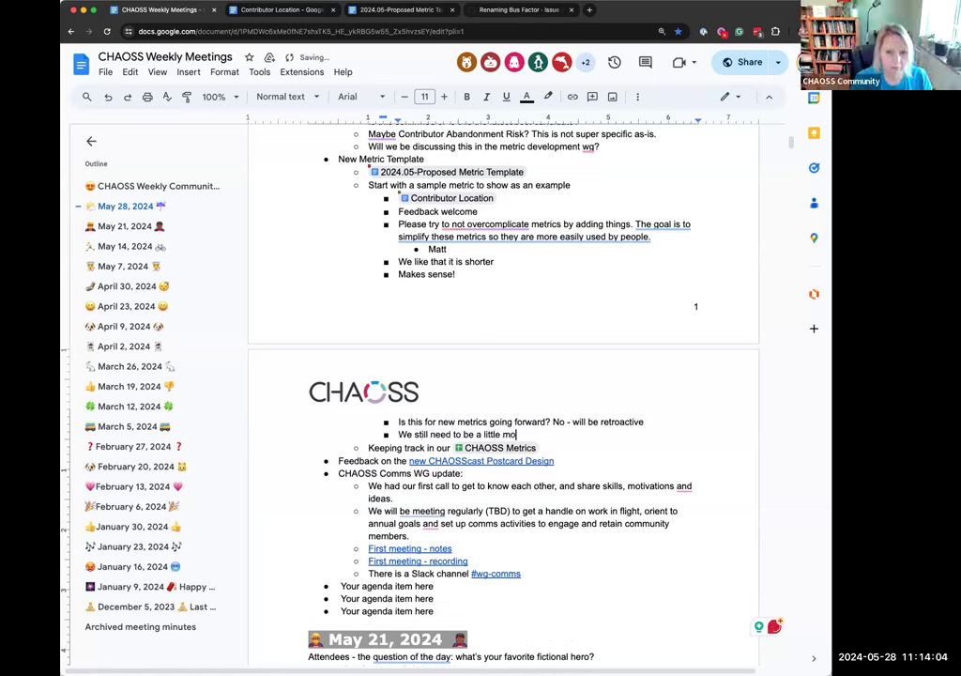
{"action": "type", "text": "re explicit in the overview"}
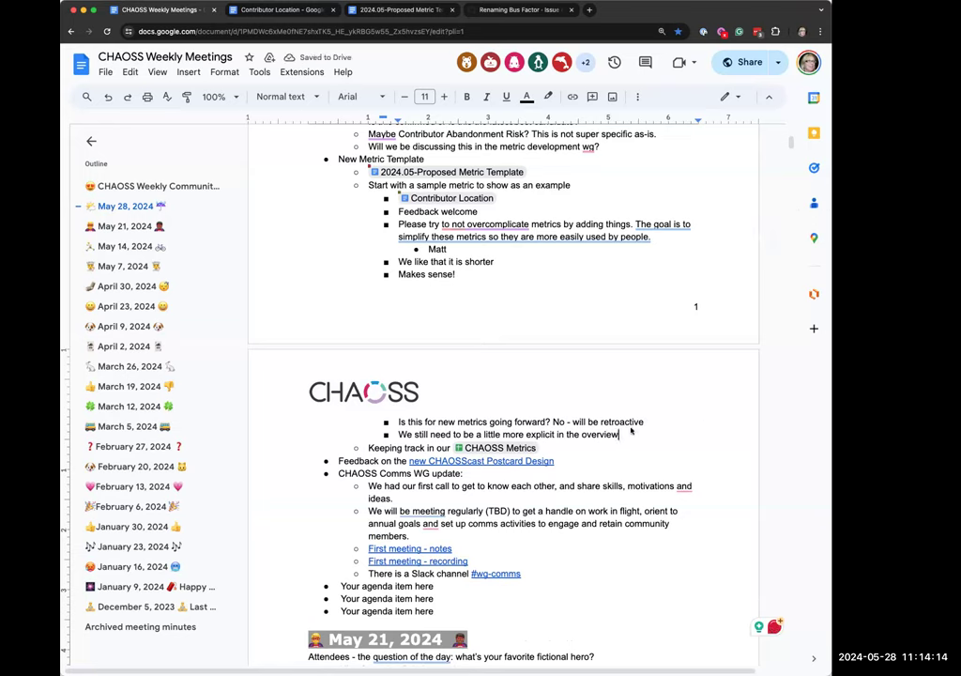
Nest "What the metric measures" and "What the metric can inform" under the overview bullet, and insert "about the actual measurement" before "in the overview"
{"action": "key", "text": "Return"}
{"action": "key", "text": "Tab"}
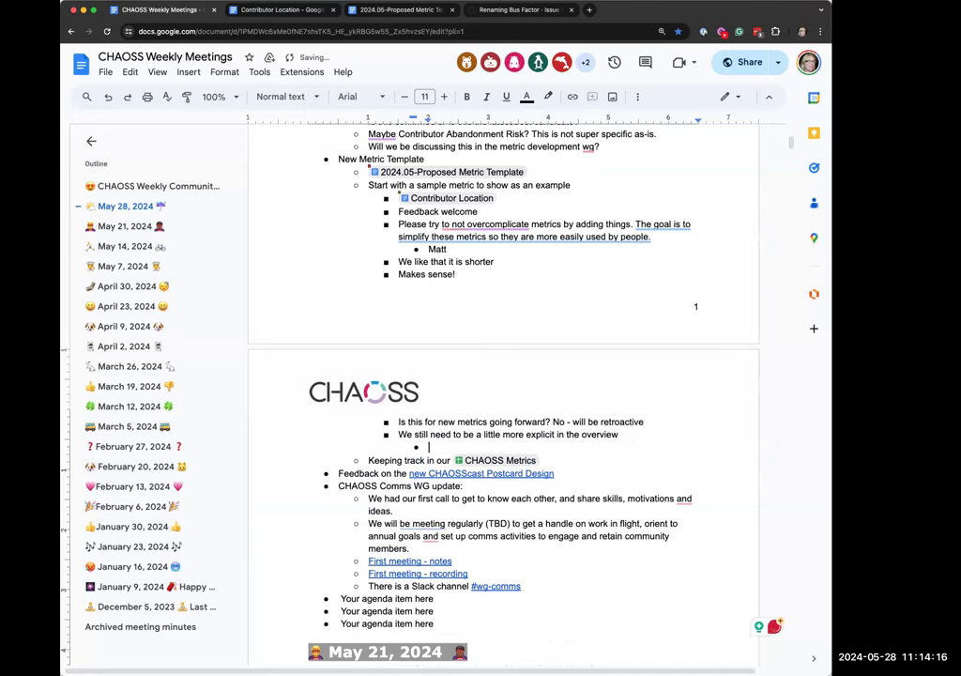
{"action": "type", "text": "What the metric measures"}
{"action": "key", "text": "Return"}
{"action": "type", "text": "What the metric can inform"}
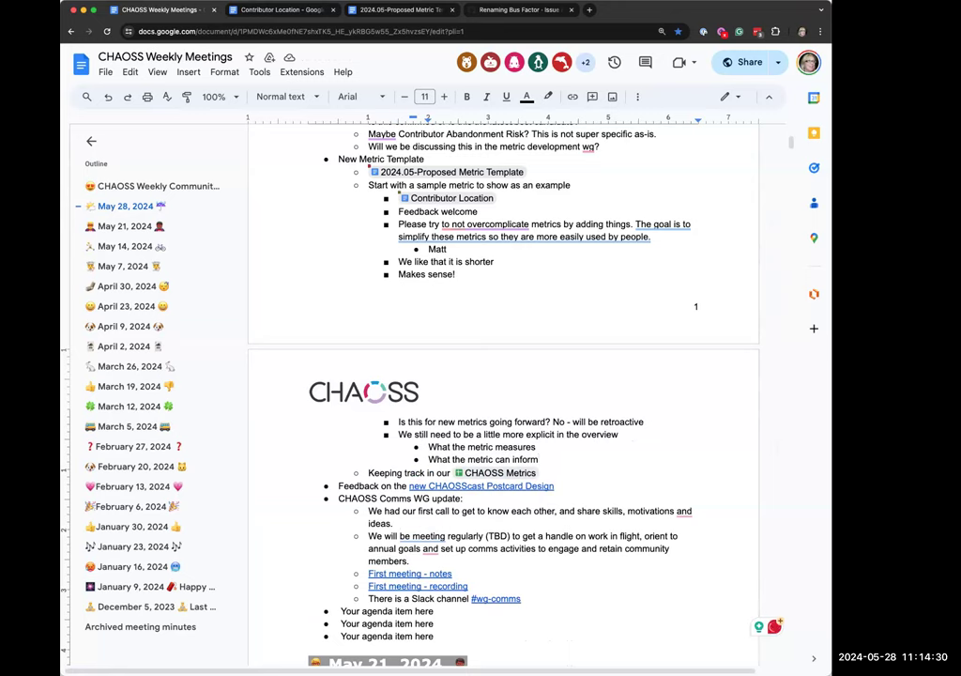
{"action": "left_click", "coordinate": [557, 434]}
{"action": "type", "text": "about the actual measurement in"}
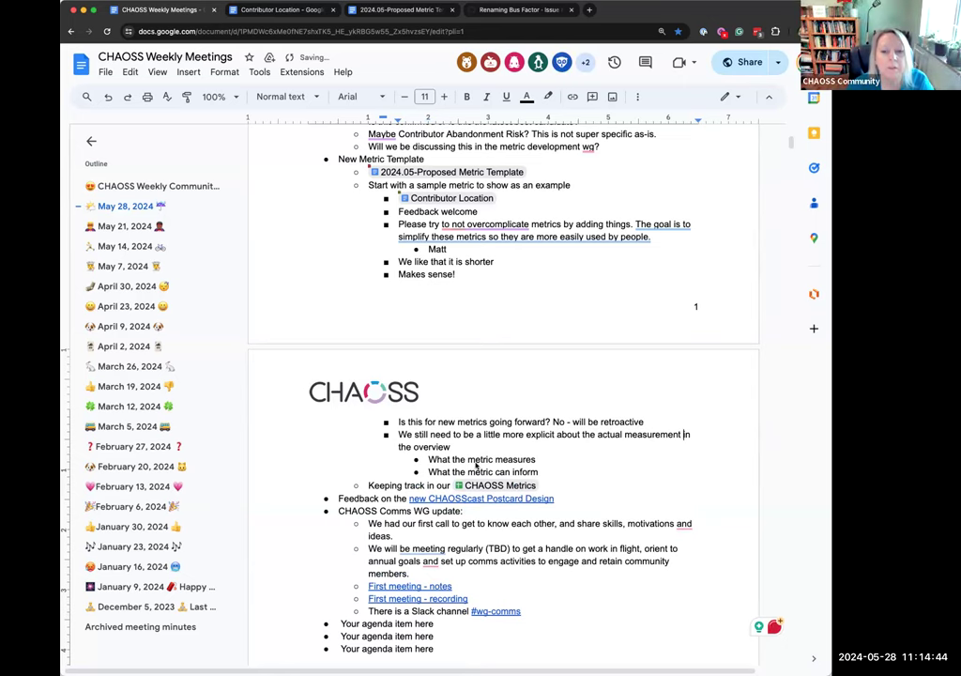
Check the Overview requirements in the 2024.05-Proposed Metric Template document, clearing its text selection, and return to the meeting notes
{"action": "left_click", "coordinate": [399, 9]}
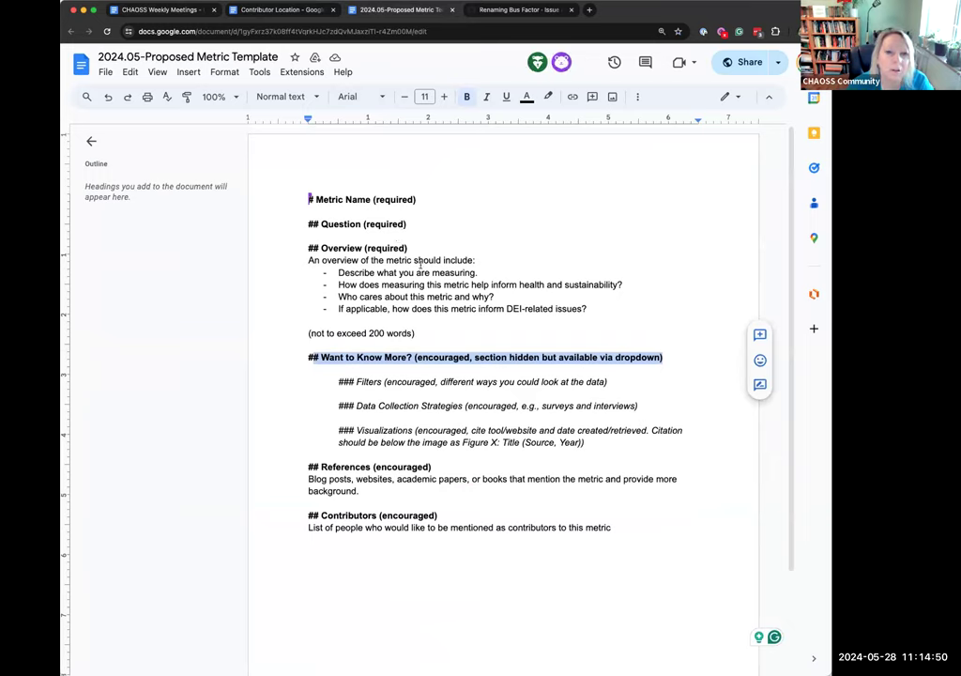
{"action": "left_click", "coordinate": [488, 335]}
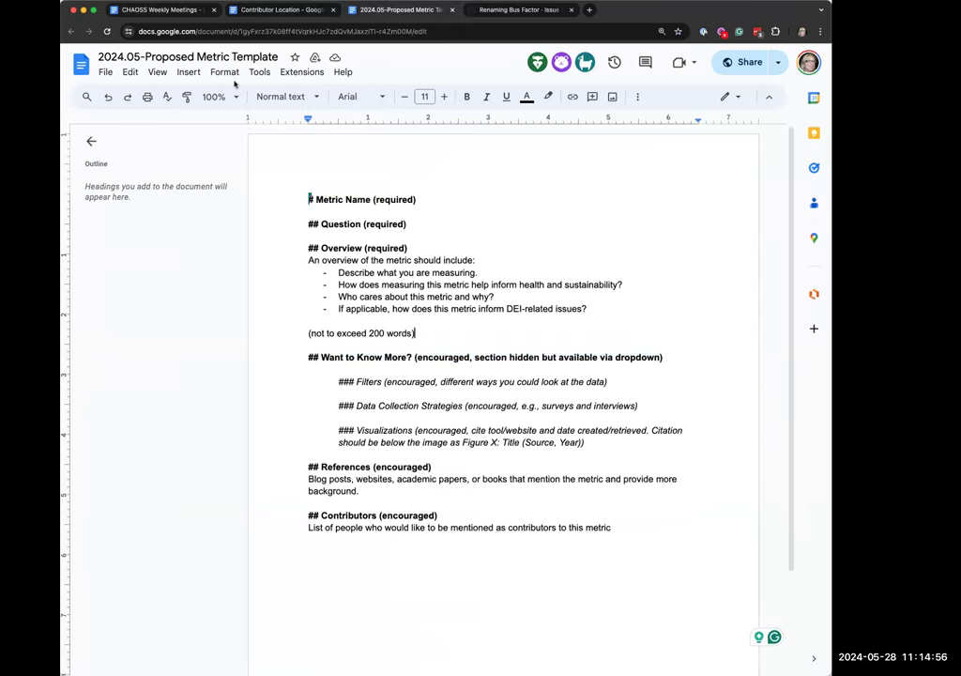
{"action": "key", "text": "super+1"}
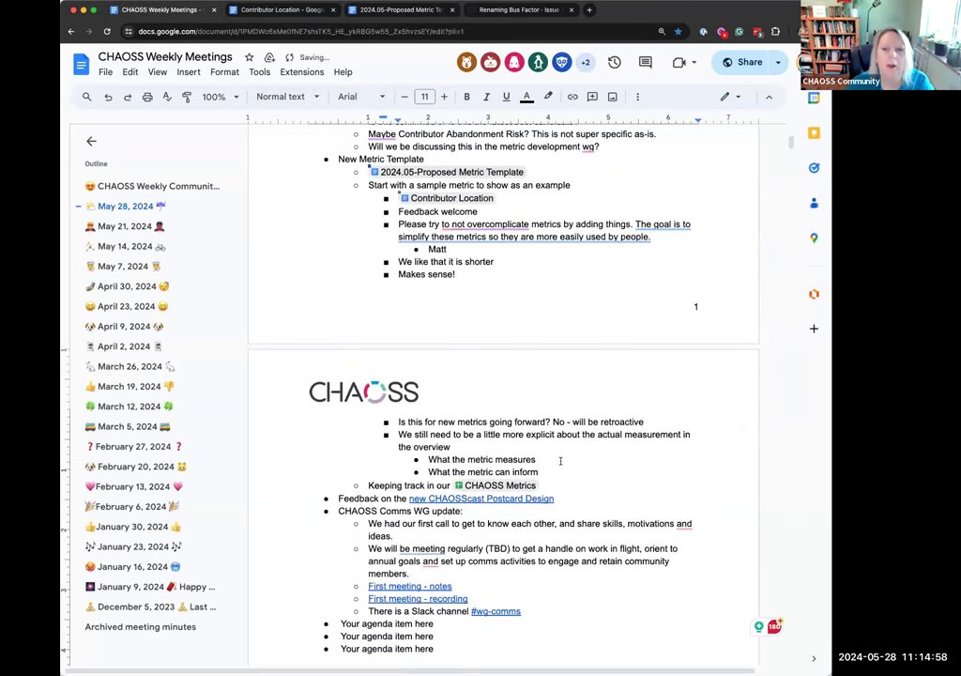
After the nested overview bullets, add a bullet one level up reading "Will be brought up in the metrics development working group"
{"action": "left_click", "coordinate": [543, 472]}
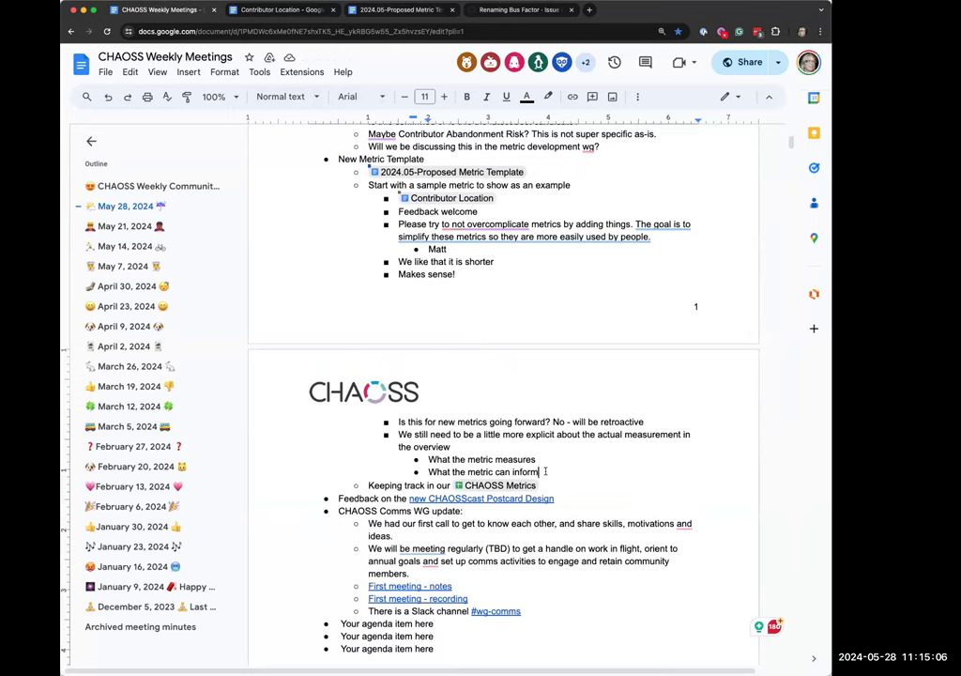
{"action": "key", "text": "Return"}
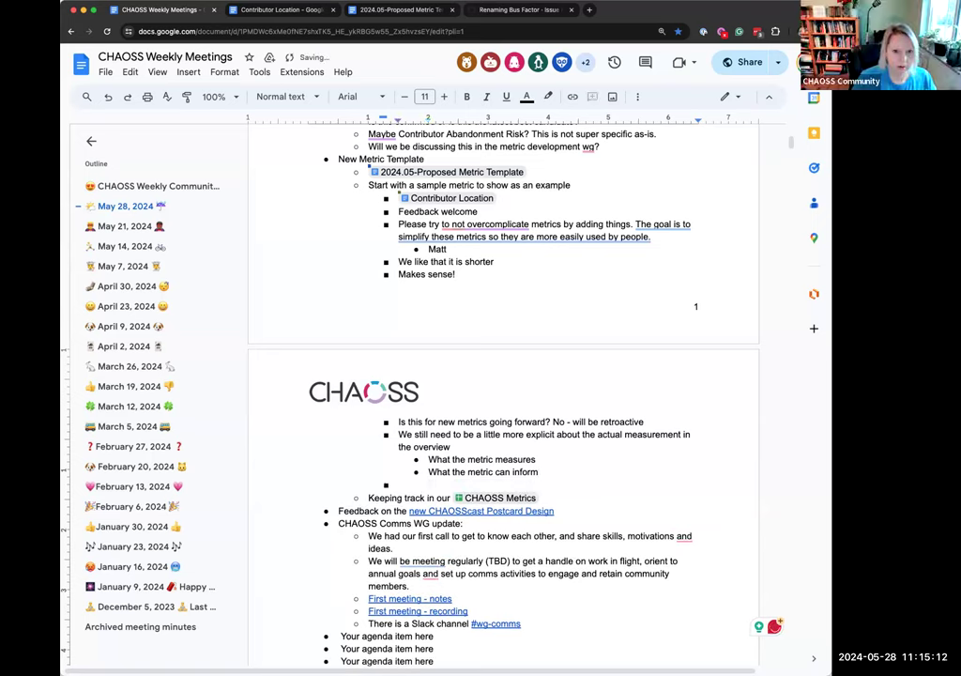
{"action": "type", "text": "Will "}
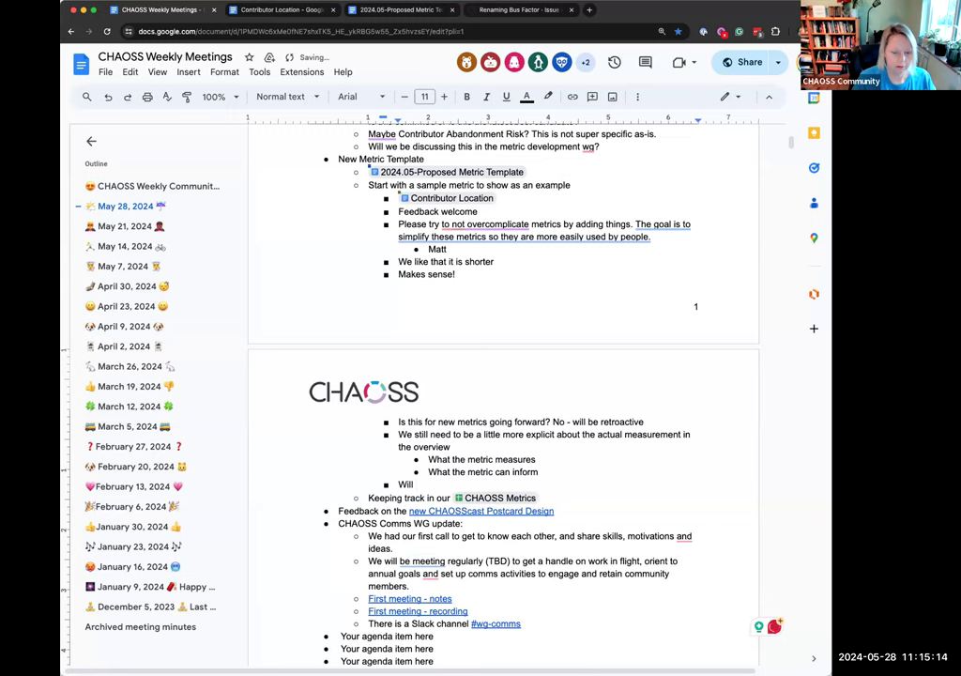
{"action": "type", "text": "be brought up in the"}
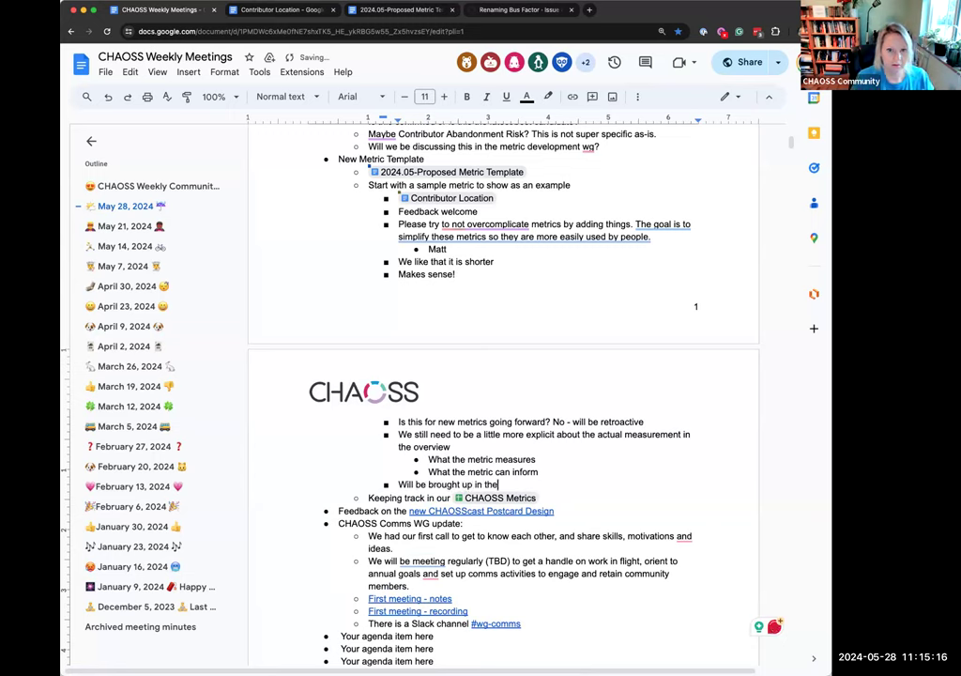
{"action": "type", "text": " metrics developm"}
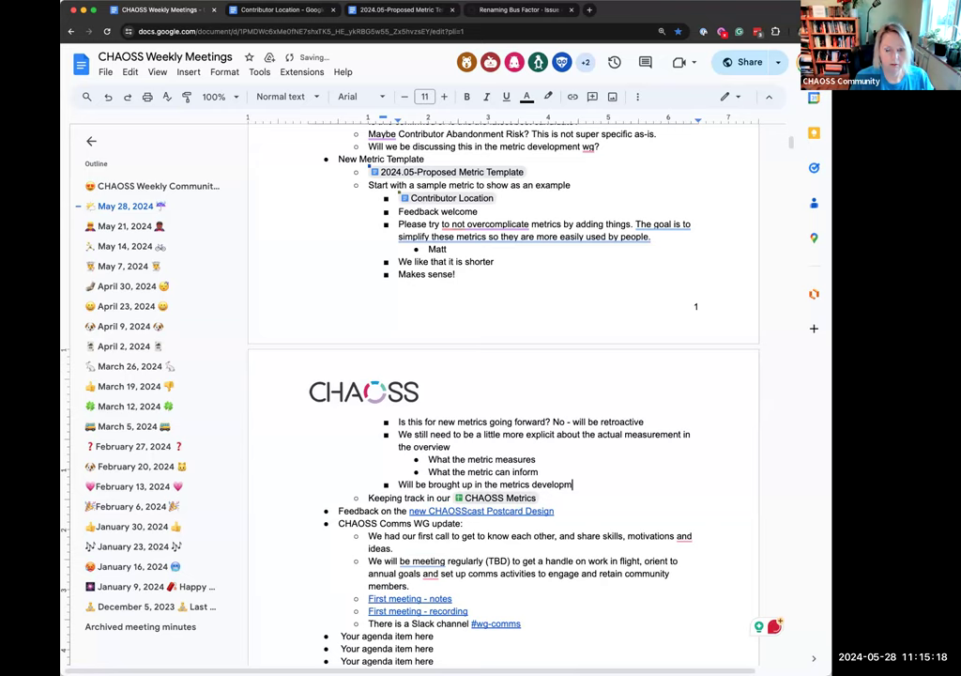
{"action": "type", "text": "ent "}
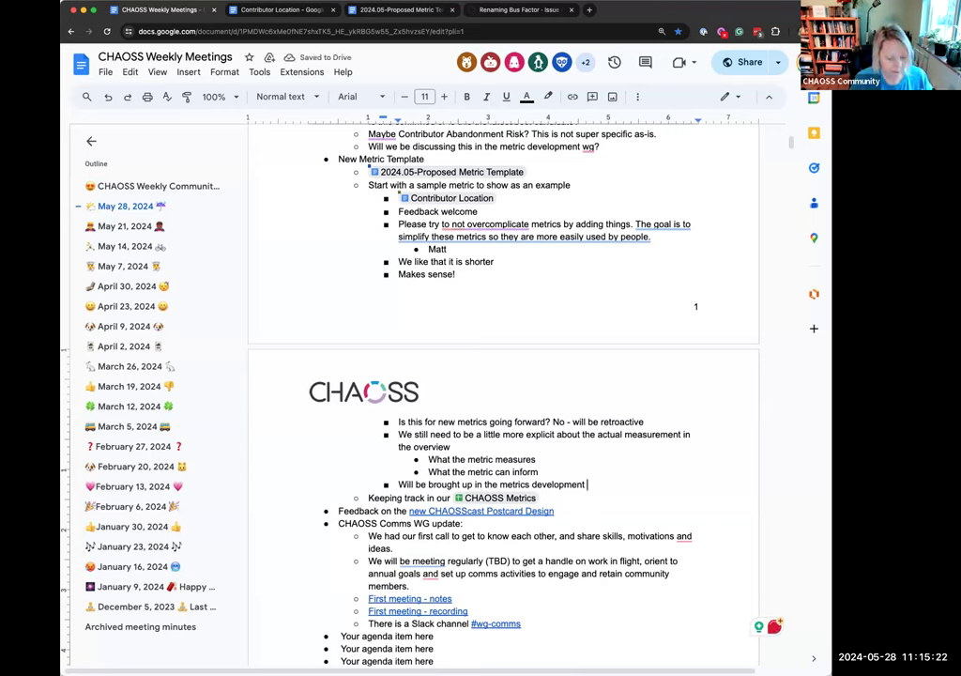
{"action": "type", "text": "working group"}
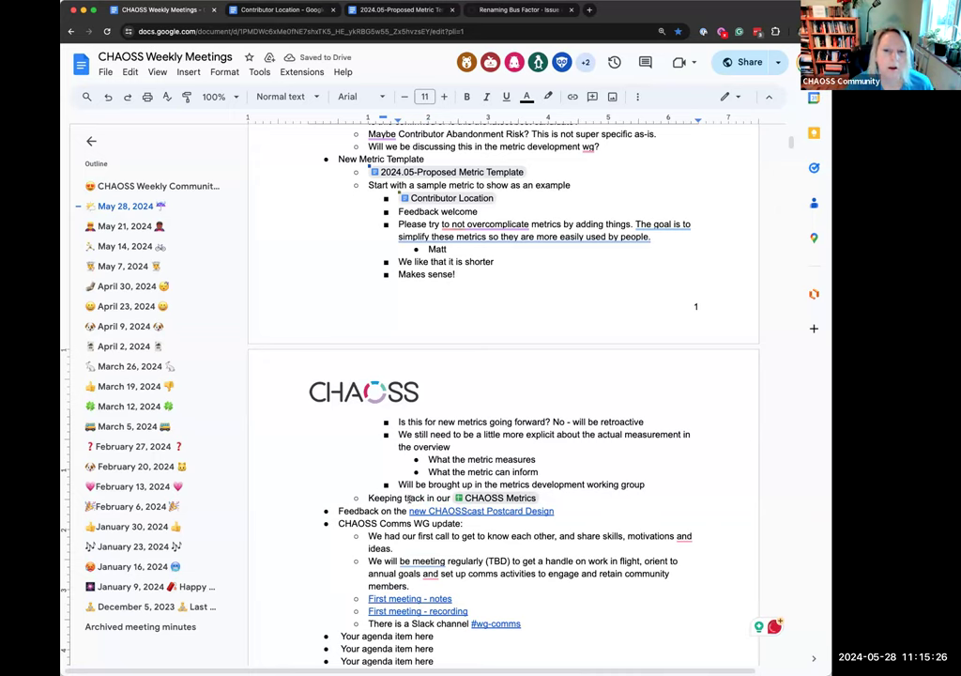
Look at the linked CHAOSS Metrics spreadsheet and return to the end of the working group bullet in the meeting notes
{"action": "left_click", "coordinate": [409, 499]}
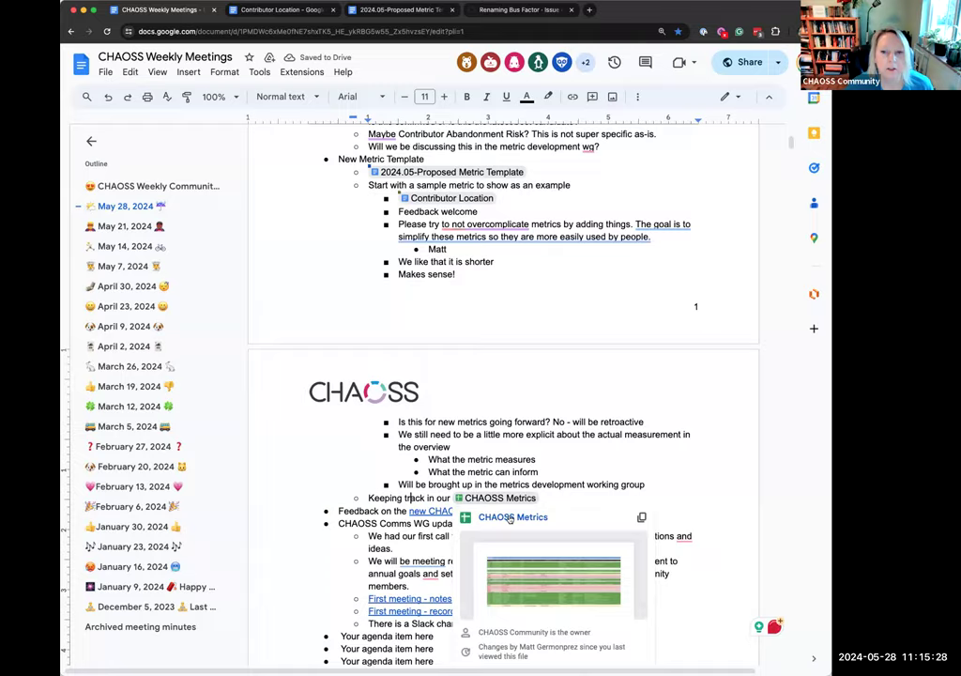
{"action": "left_click", "coordinate": [509, 518]}
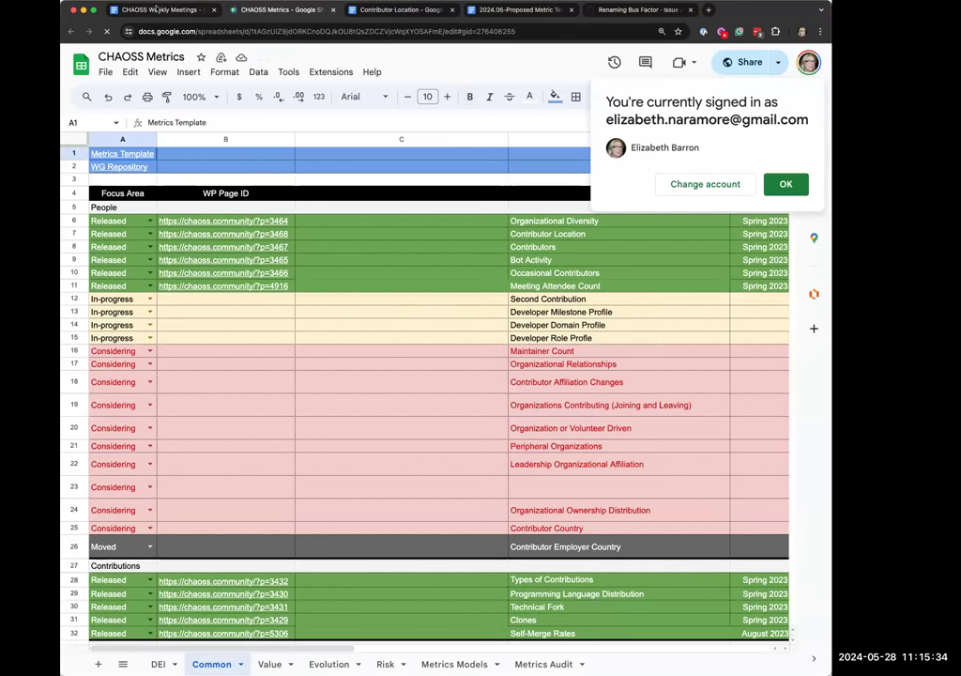
{"action": "left_click", "coordinate": [161, 11]}
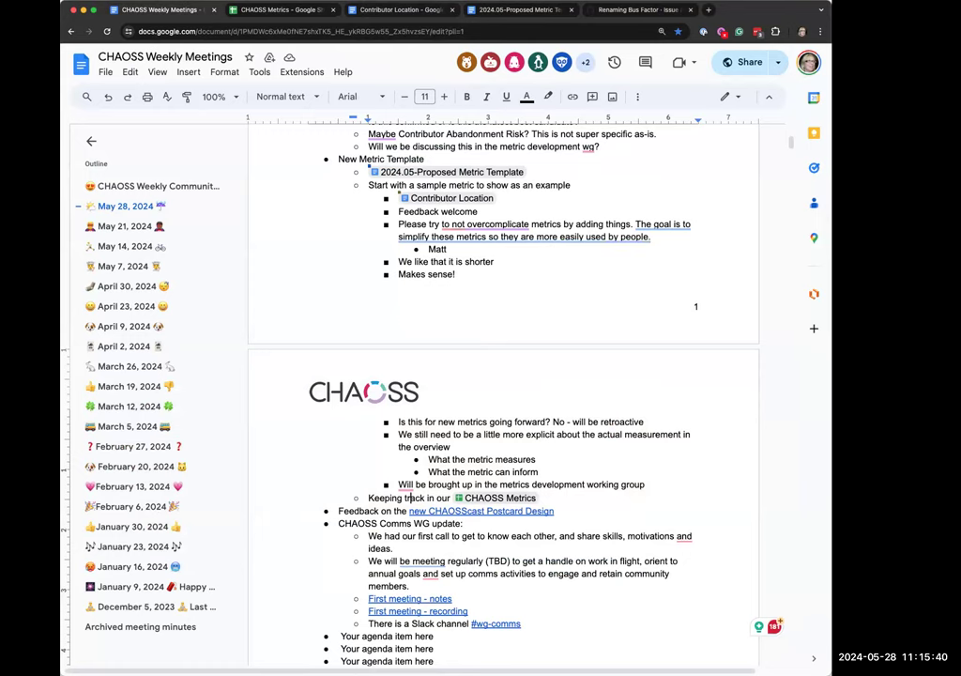
{"action": "left_click", "coordinate": [646, 485]}
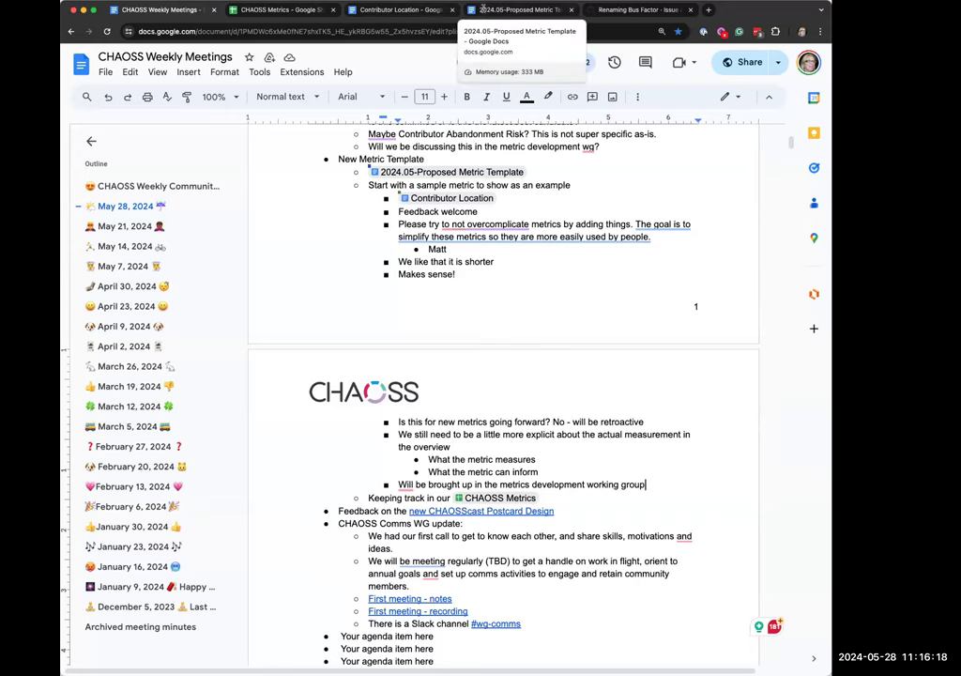
In the 2024.05-Proposed Metric Template document, comment on "References" with "link to practitioner guides or metrics models? (from Community WG)"
{"action": "left_click", "coordinate": [514, 9]}
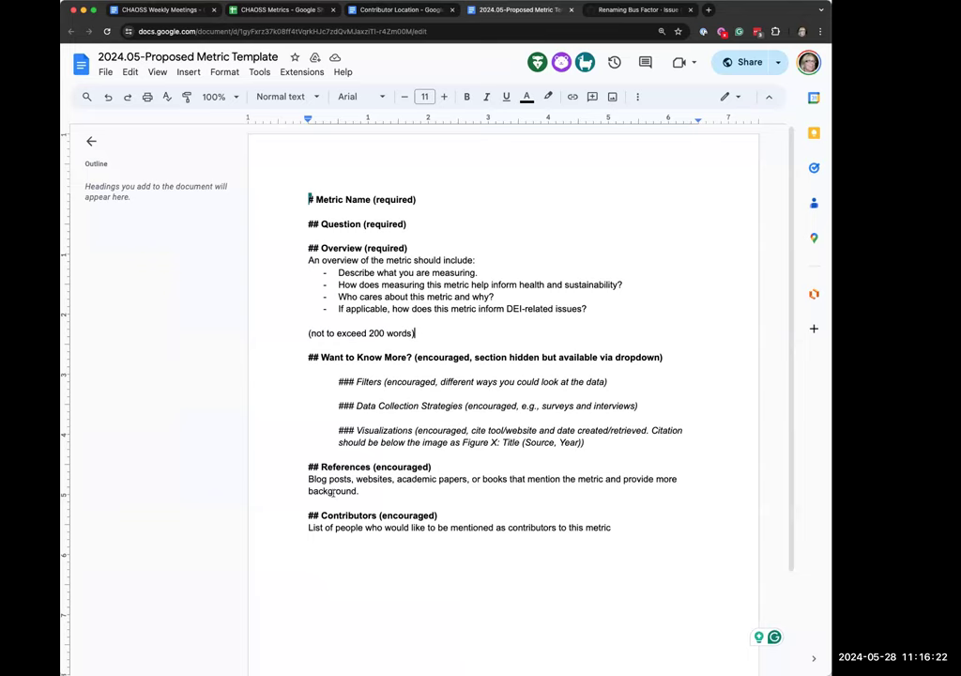
{"action": "left_click_drag", "start_coordinate": [321, 466], "coordinate": [373, 466]}
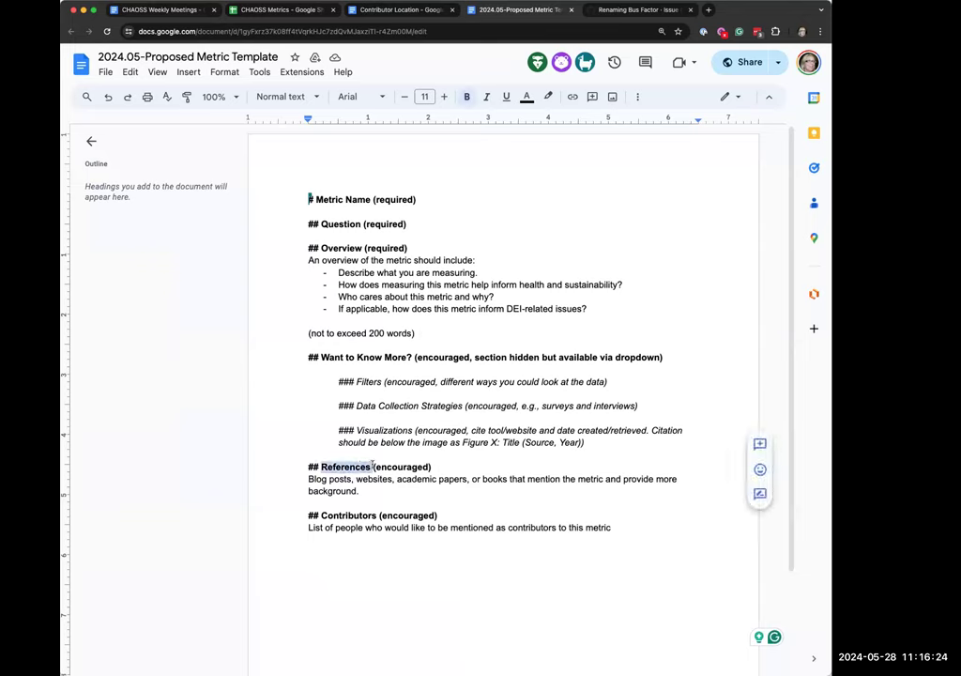
{"action": "left_click", "coordinate": [755, 447]}
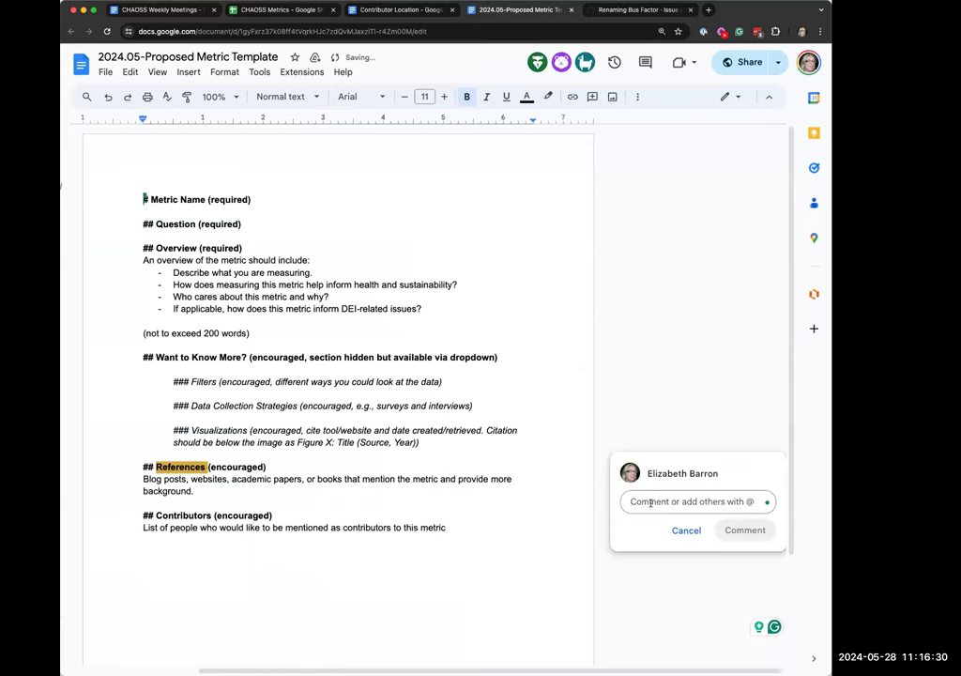
{"action": "type", "text": "link to "}
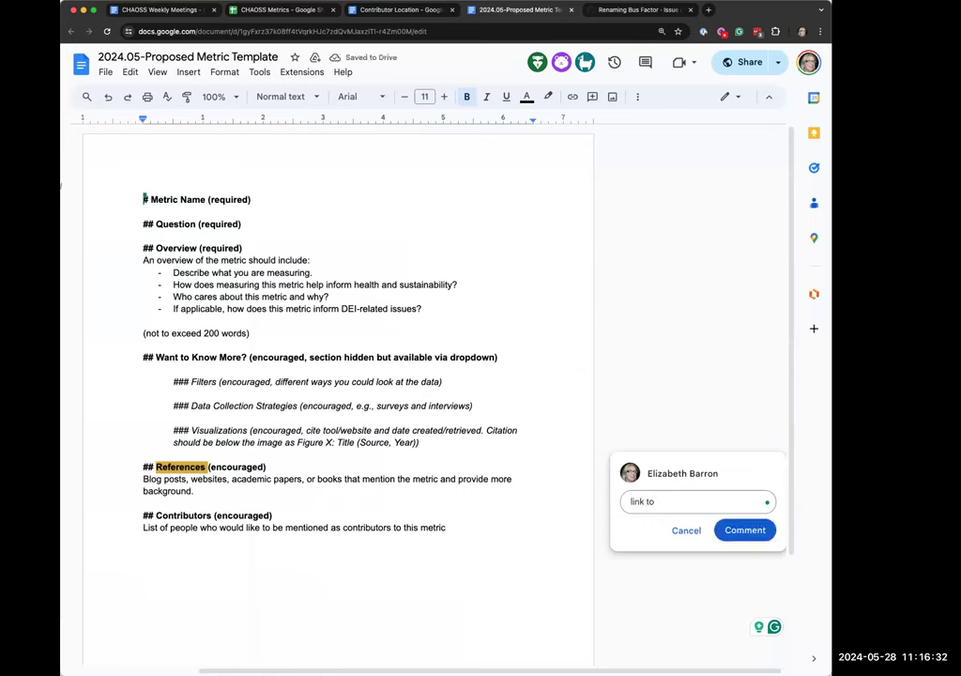
{"action": "type", "text": "practiciton"}
{"action": "key", "text": "BackSpace"}
{"action": "key", "text": "BackSpace"}
{"action": "key", "text": "BackSpace"}
{"action": "type", "text": "tioner guide"}
{"action": "key", "text": "BackSpace"}
{"action": "type", "text": "s or metr"}
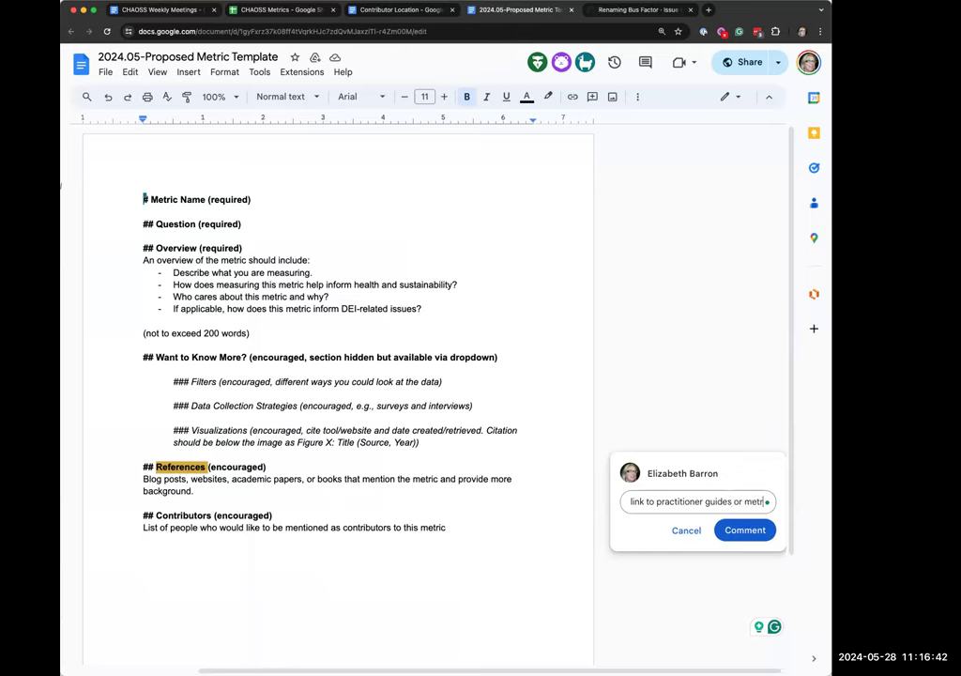
{"action": "type", "text": "ics models?"}
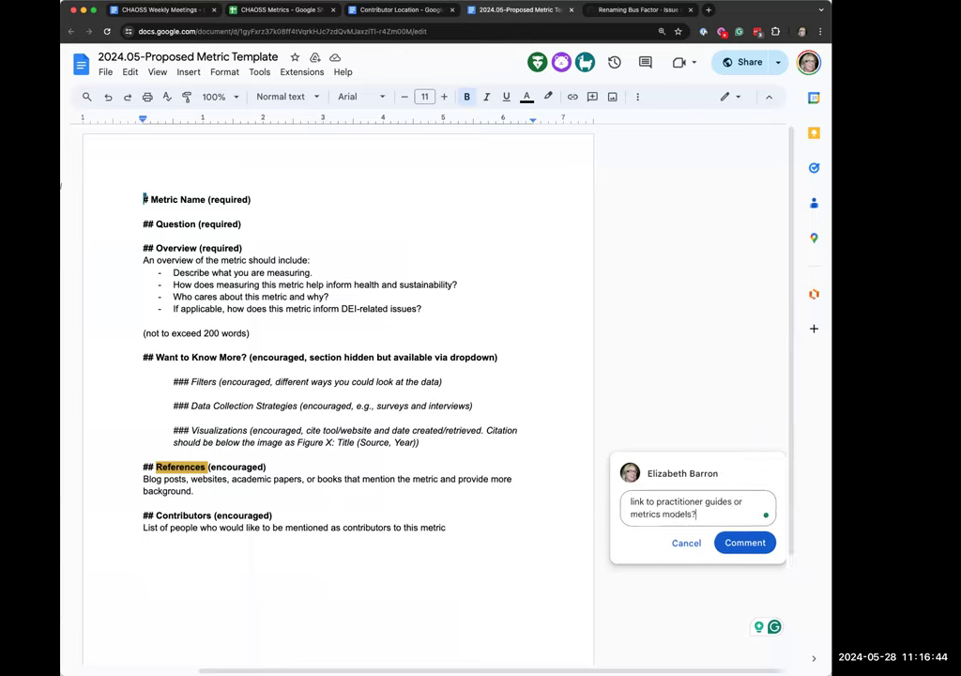
{"action": "type", "text": "(from Community WG)"}
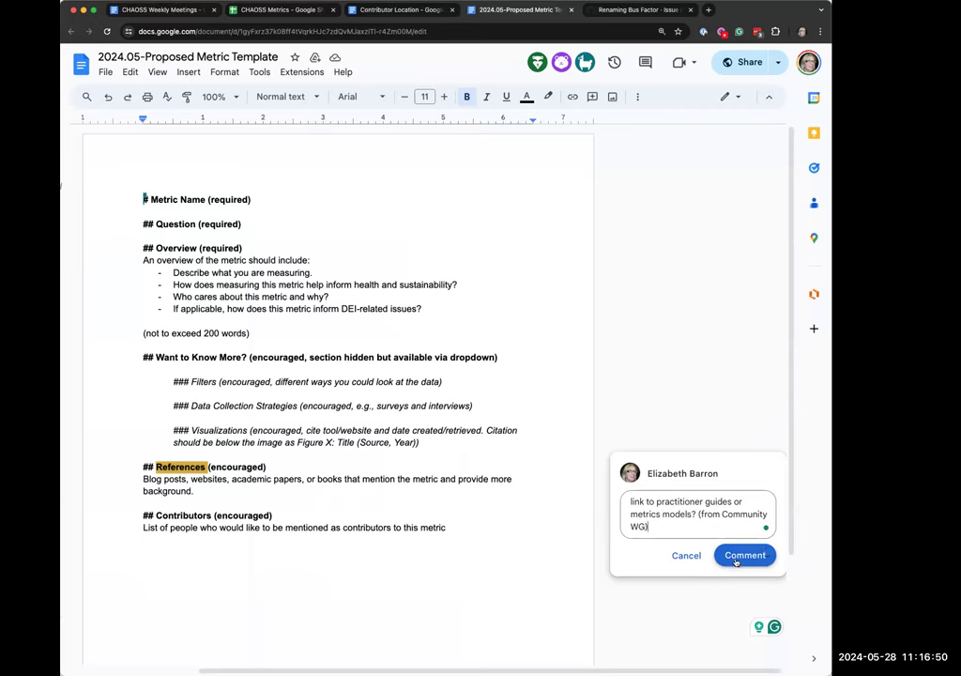
{"action": "left_click", "coordinate": [736, 555]}
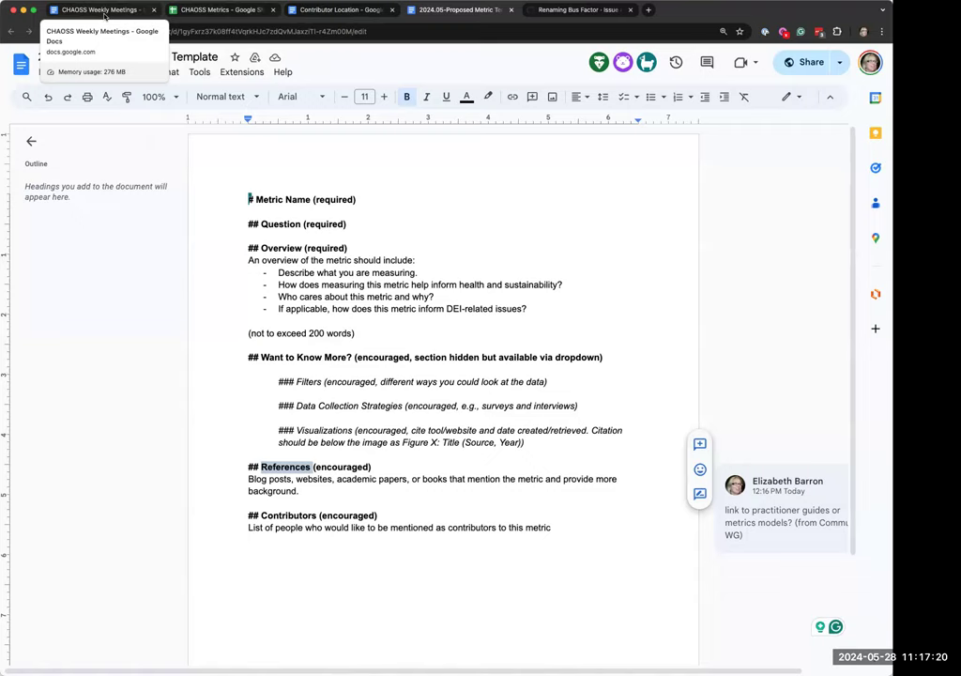
In the meeting notes, add a bullet after the working group bullet reading "Can we link to metrics models or practitioner guides somewhere?"
{"action": "left_click", "coordinate": [105, 15]}
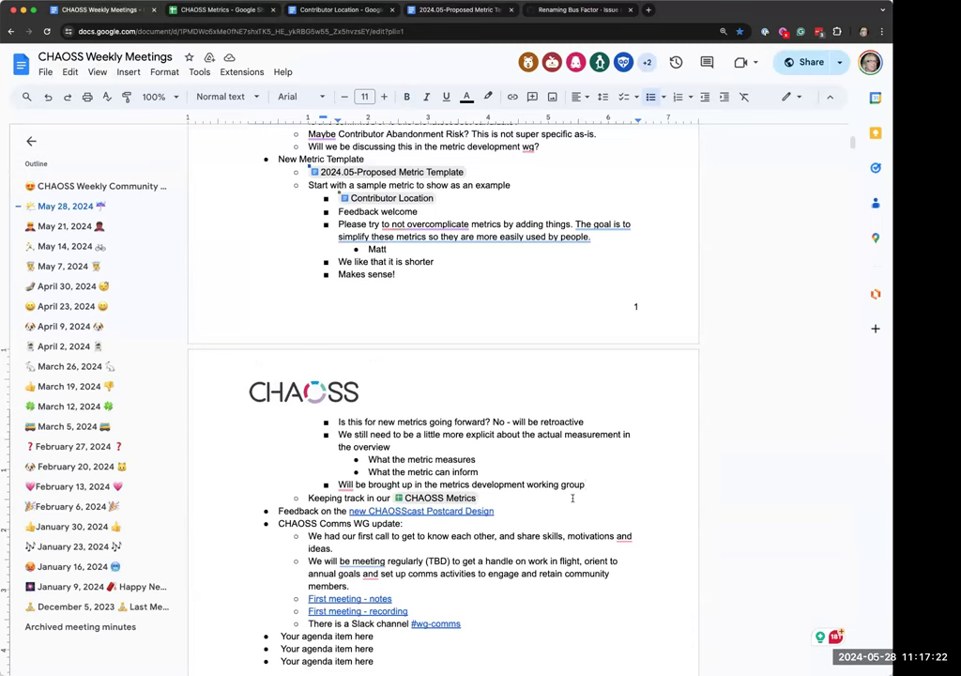
{"action": "left_click", "coordinate": [501, 501]}
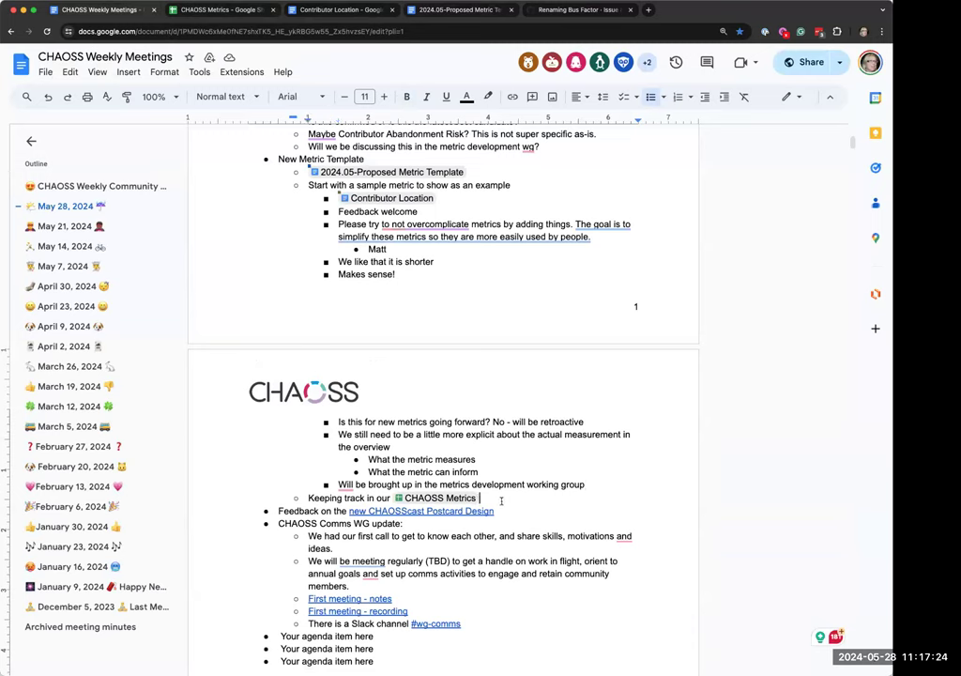
{"action": "left_click", "coordinate": [606, 486]}
{"action": "key", "text": "Return"}
{"action": "type", "text": "Can we link to metrics models or practitioner guides"}
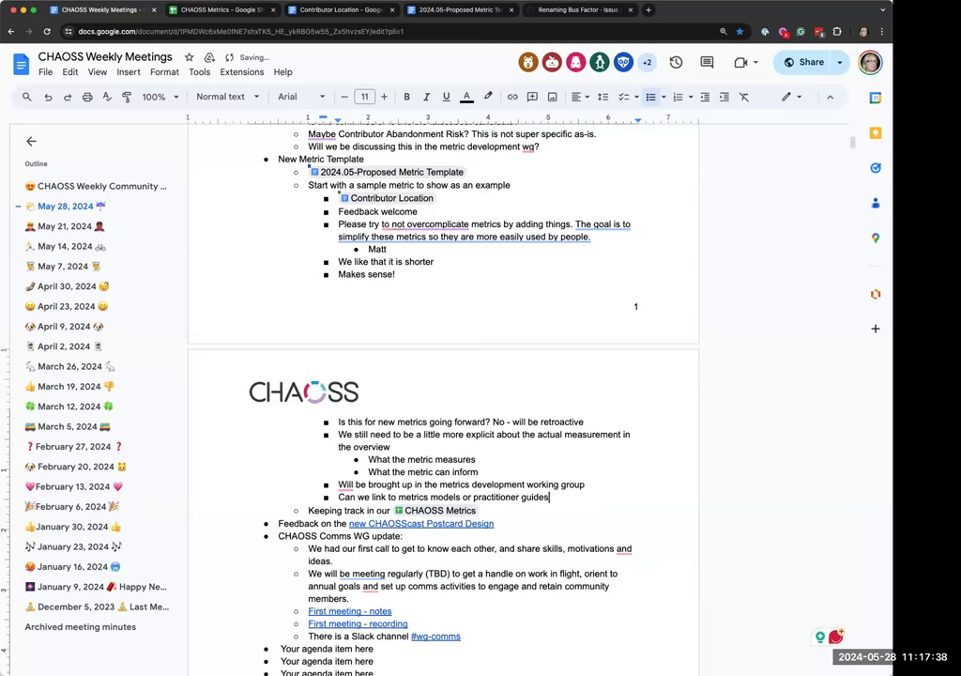
{"action": "type", "text": " somewhere?"}
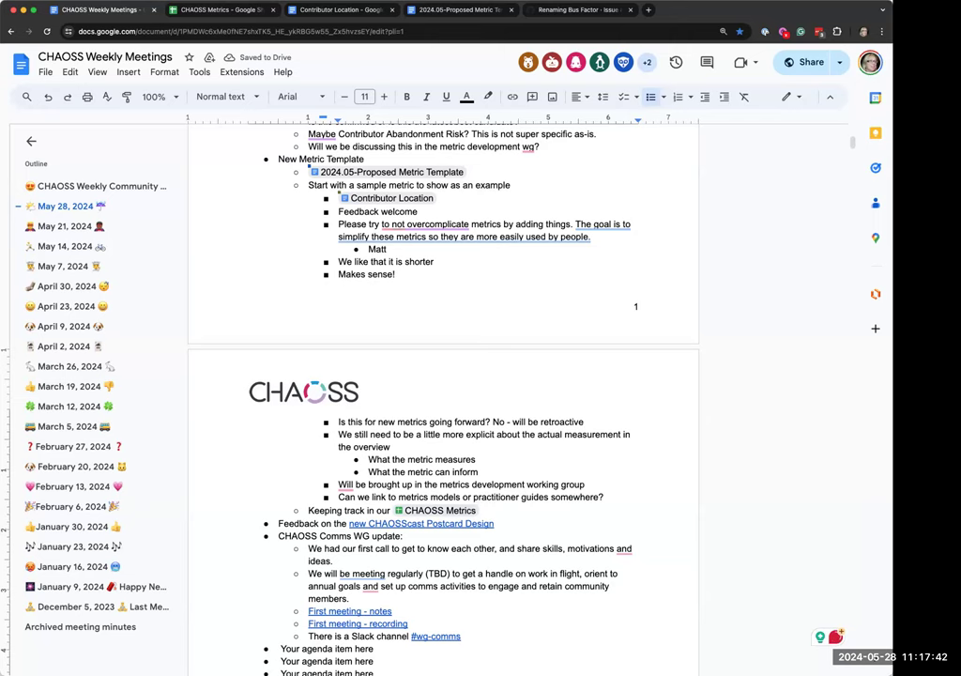
Nest a bullet under the linking question reading "This has been discussed - maybe not link to the tools (instability)", leaving an empty bullet below at the question's level
{"action": "key", "text": "Return"}
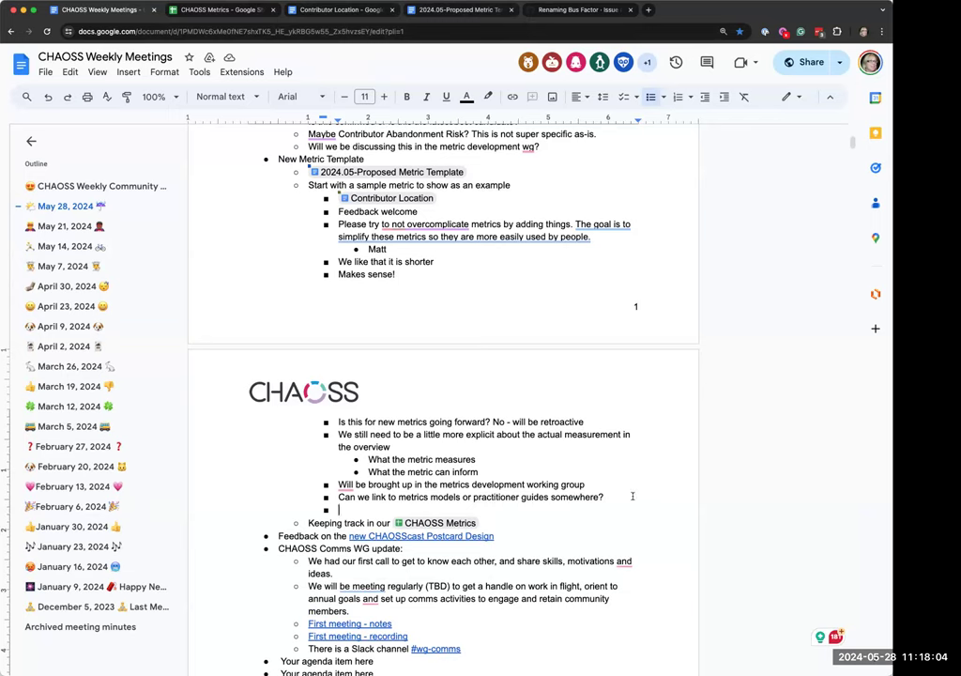
{"action": "left_click", "coordinate": [617, 497]}
{"action": "key", "text": "Return"}
{"action": "key", "text": "Tab"}
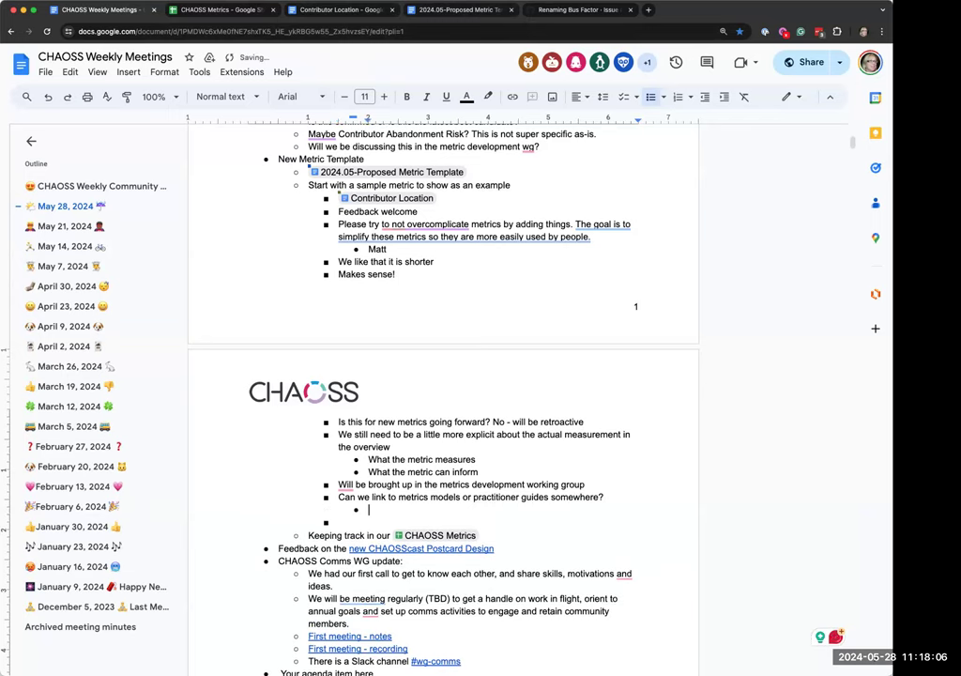
{"action": "type", "text": "This has been discussed "}
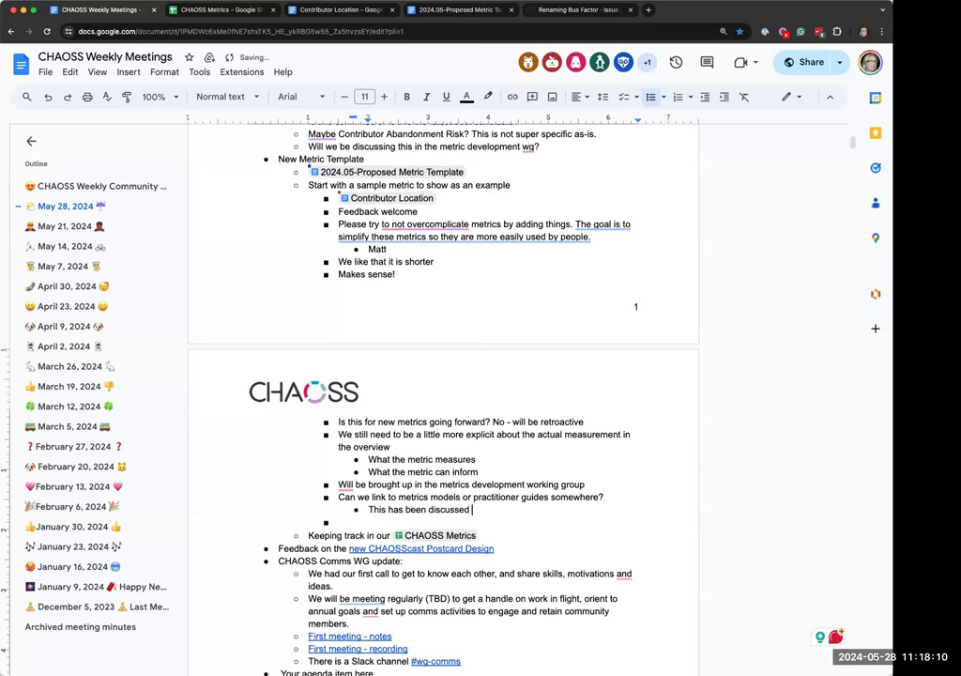
{"action": "type", "text": "- maybe "}
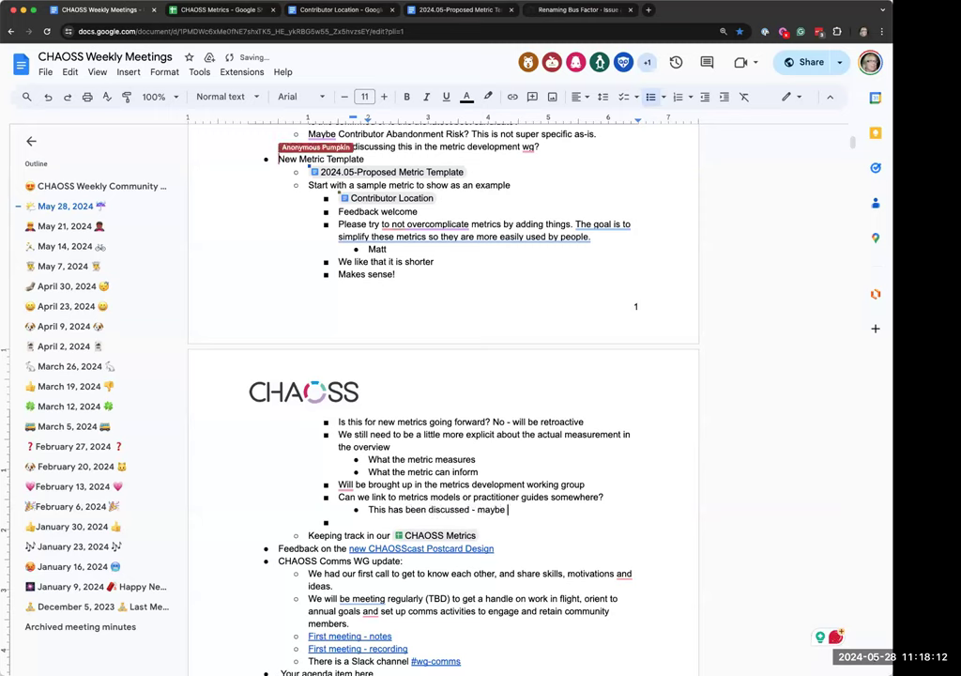
{"action": "type", "text": "not link to"}
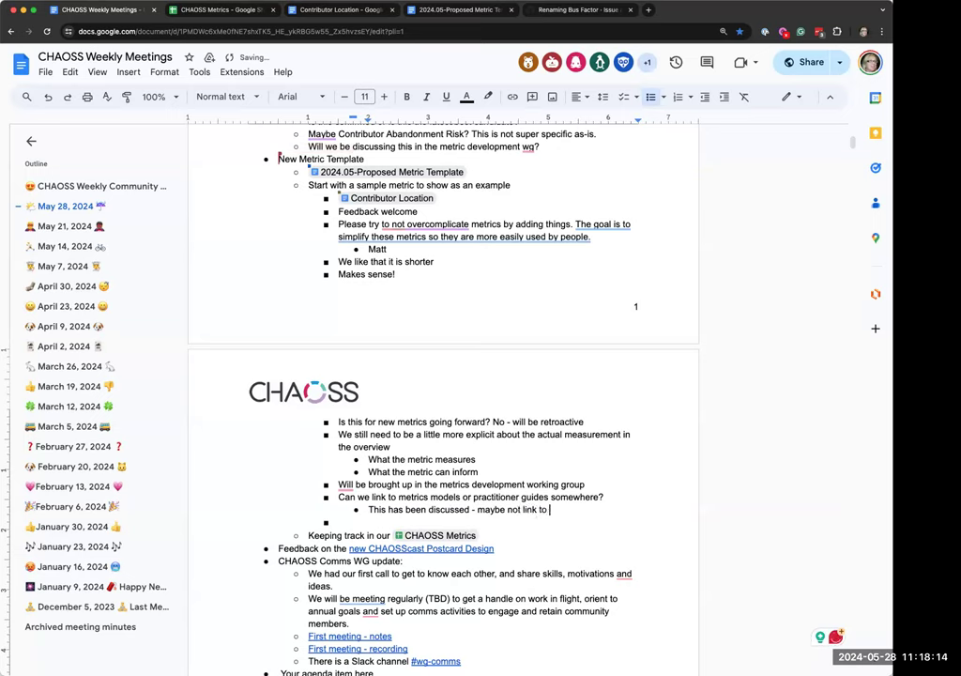
{"action": "type", "text": " the tools"}
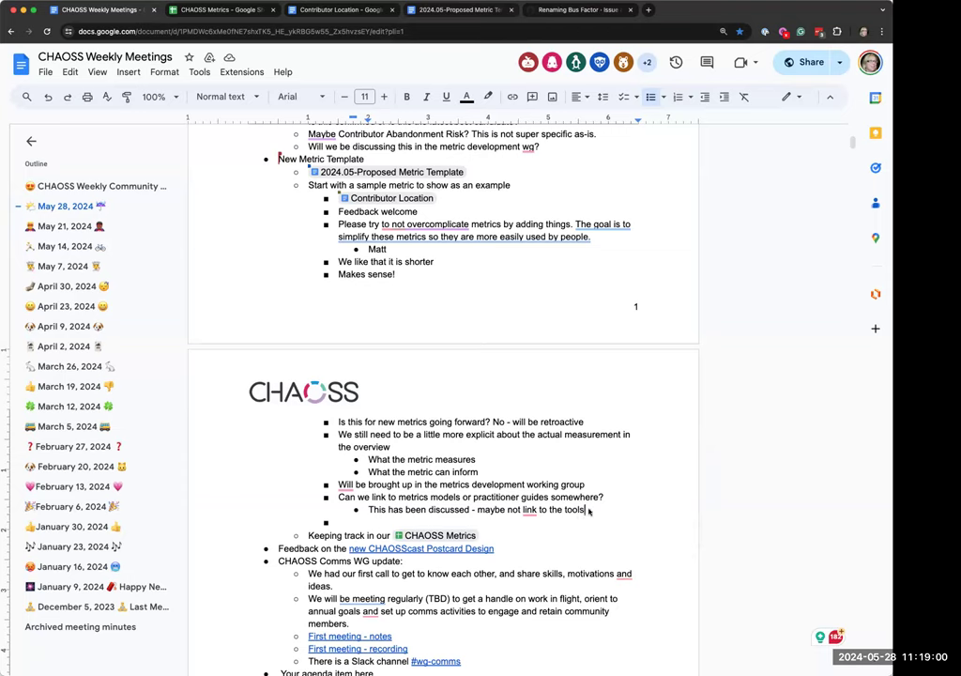
{"action": "type", "text": "(instab"}
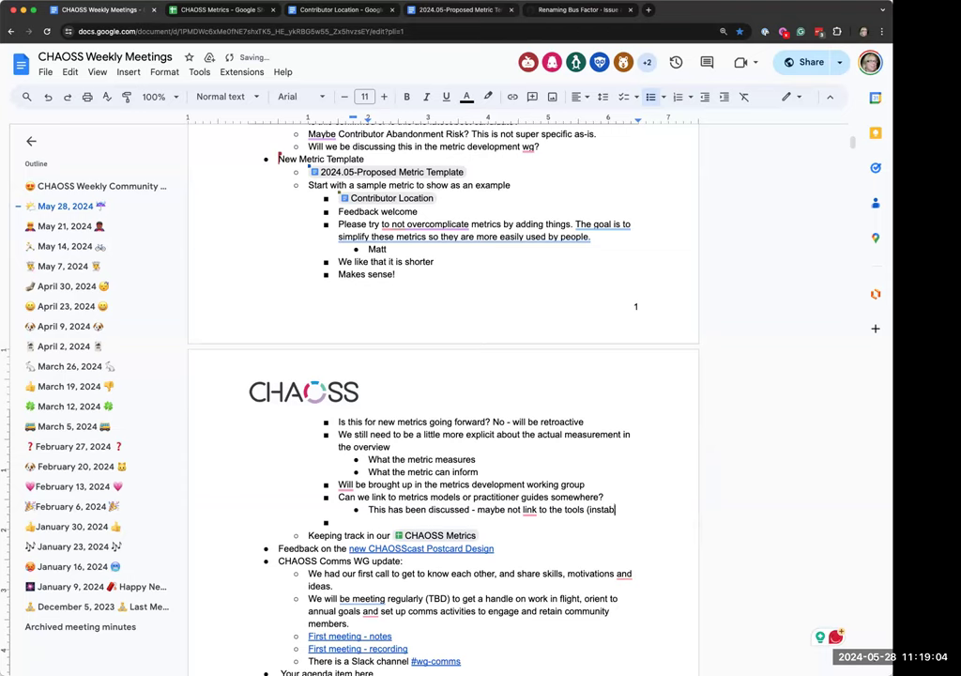
{"action": "type", "text": "ility"}
{"action": "type", "text": ")"}
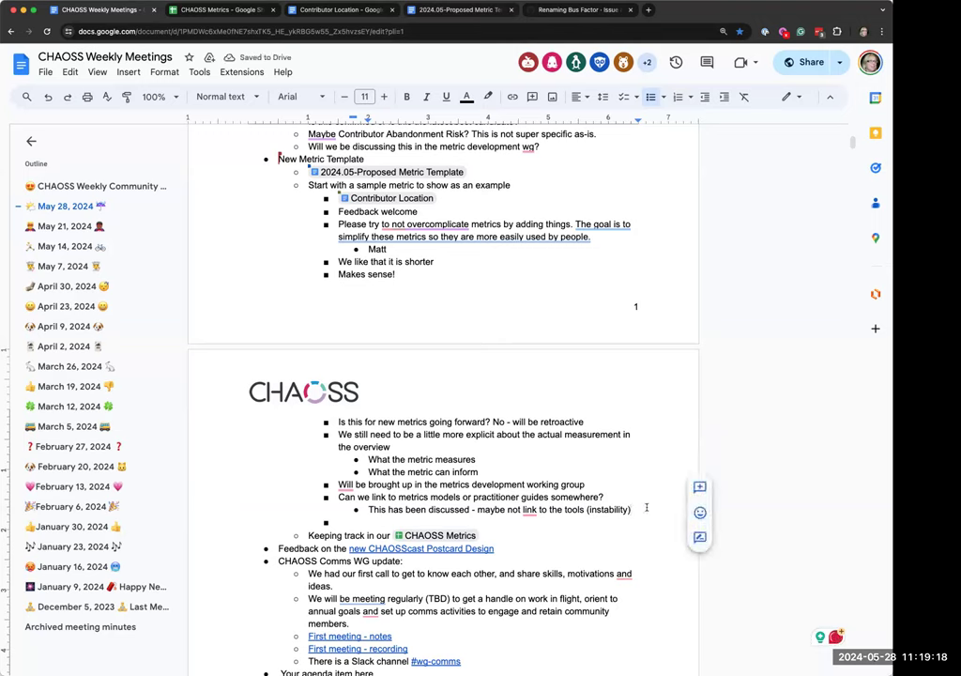
Add a bullet below the instability note reading "Other initiatives are focusing on more practical usage so maybe those places are where we dive deeper into implementation"
{"action": "key", "text": "Return"}
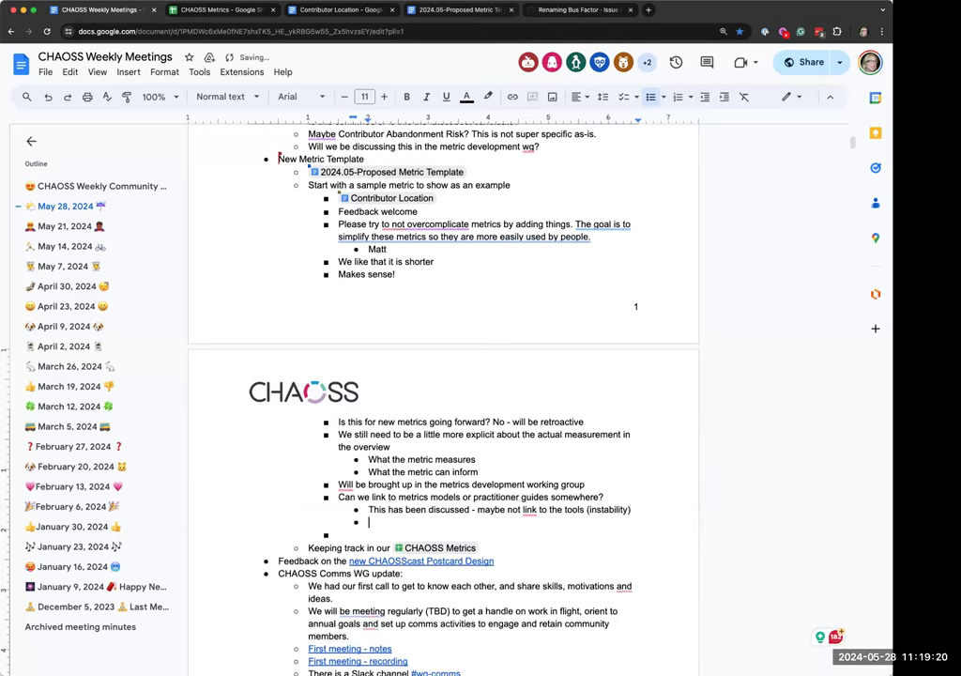
{"action": "type", "text": "Other initiatives are focusing on more practical usage so "}
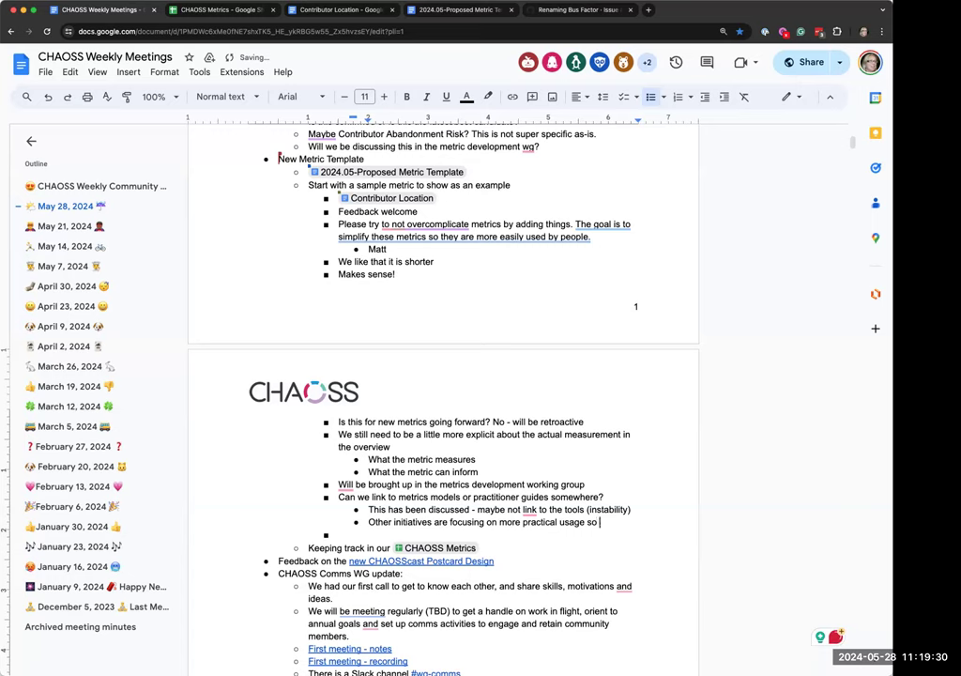
{"action": "type", "text": "maybe those pla"}
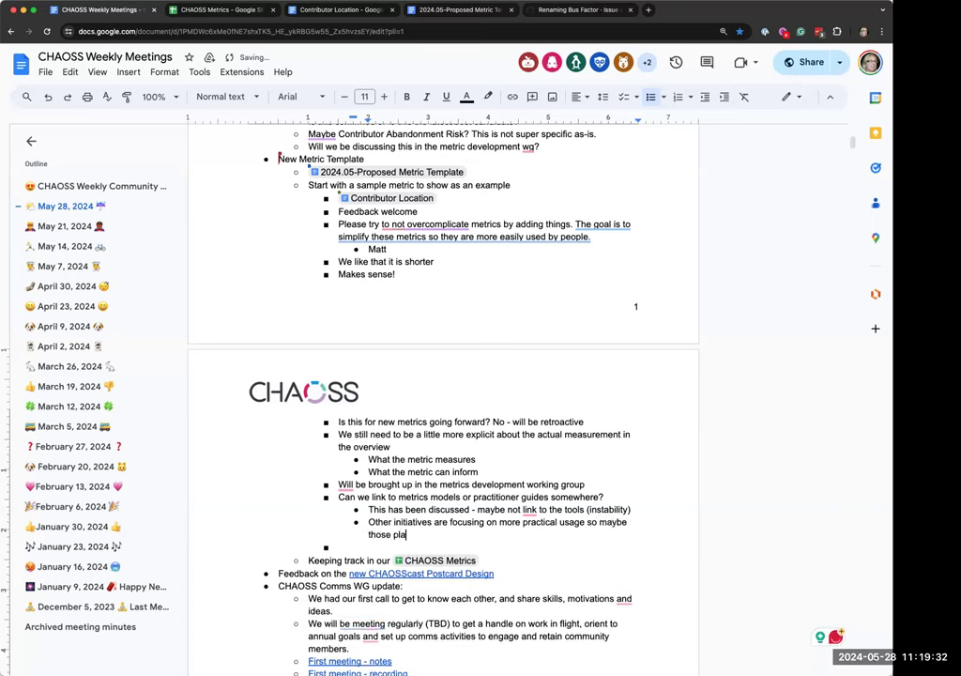
{"action": "type", "text": "ces are where we "}
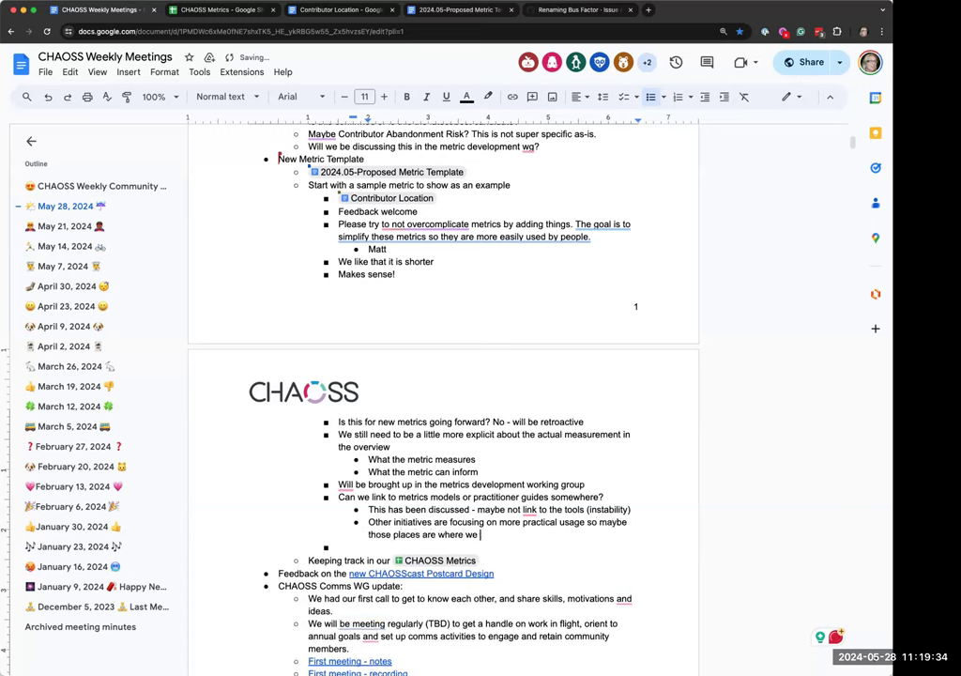
{"action": "type", "text": "dive deeper into implementation"}
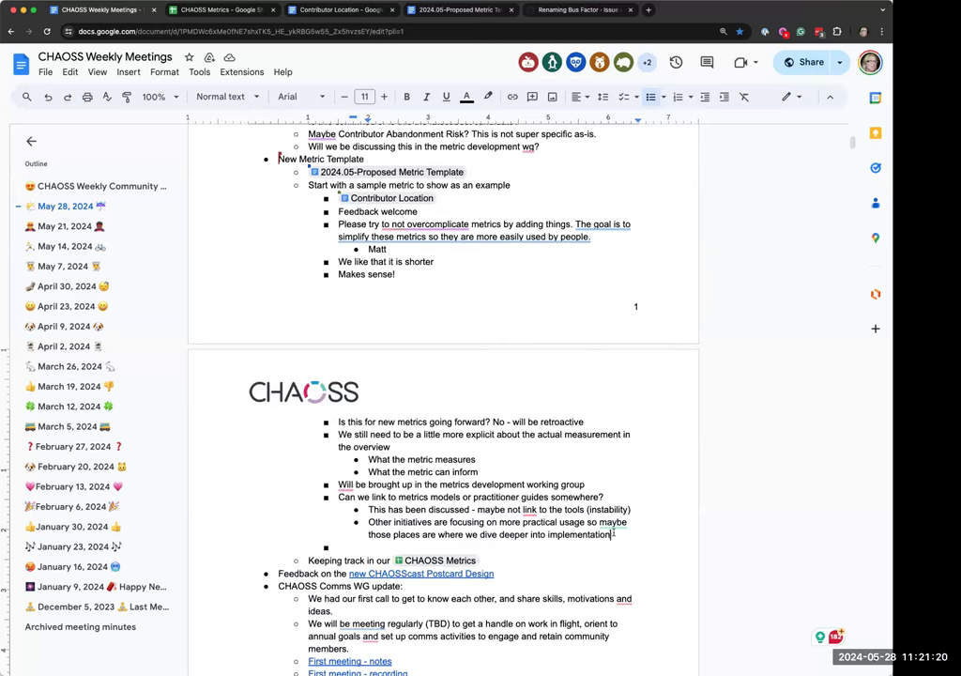
Add a third nested bullet under the linking question reading "We are interested in visualizing the links between metrics models and metrics and practitioner guides"
{"action": "key", "text": "Return"}
{"action": "type", "text": "We are"}
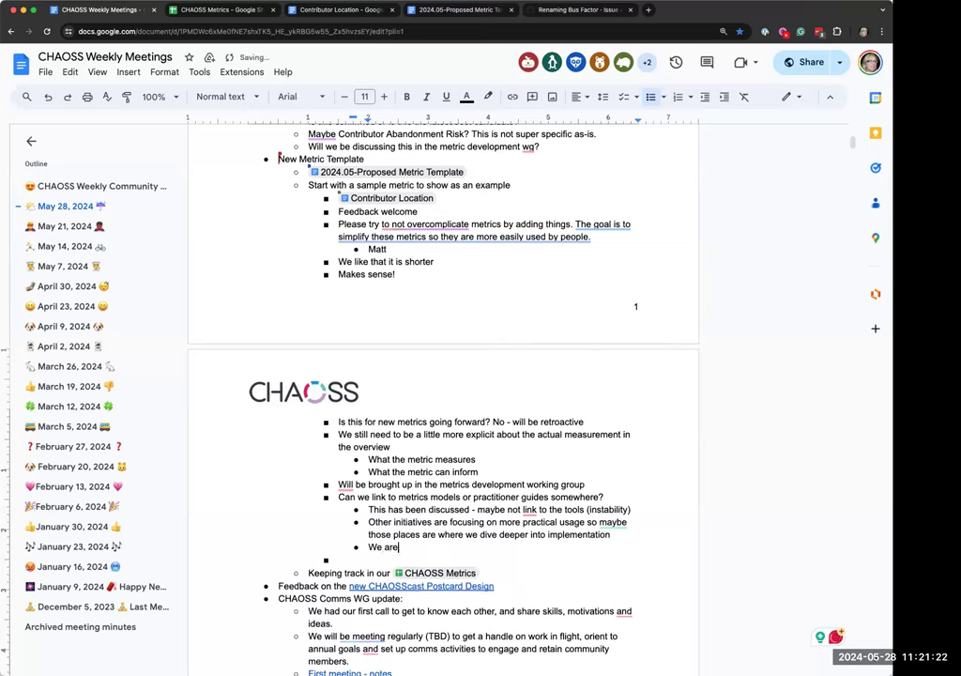
{"action": "type", "text": " interested in visua.l"}
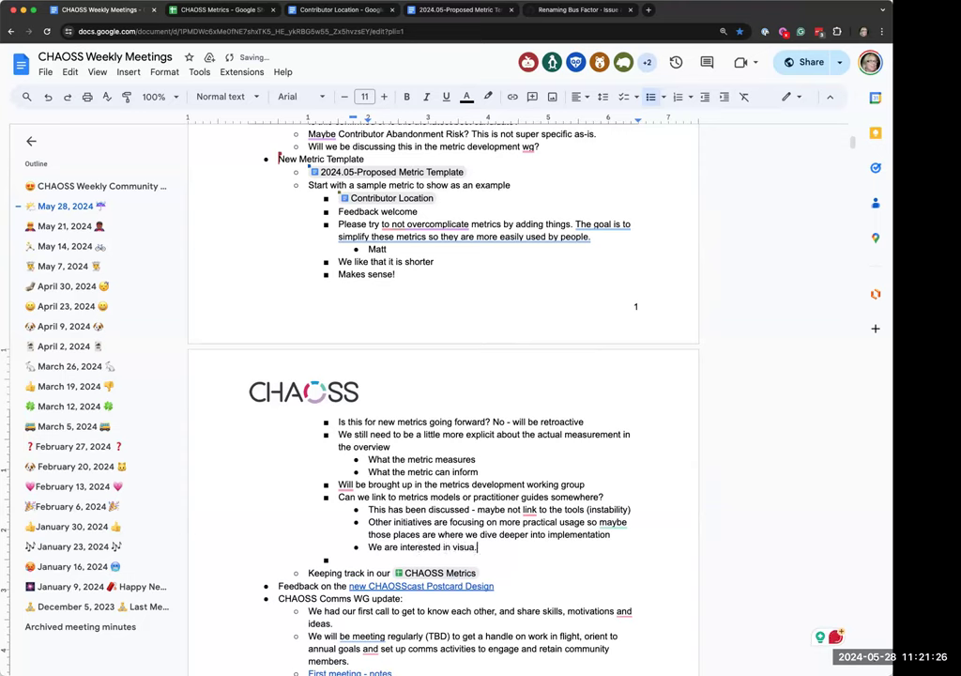
{"action": "key", "text": "BackSpace"}
{"action": "key", "text": "BackSpace"}
{"action": "type", "text": "lizing the link"}
{"action": "key", "text": "BackSpace"}
{"action": "type", "text": "s between"}
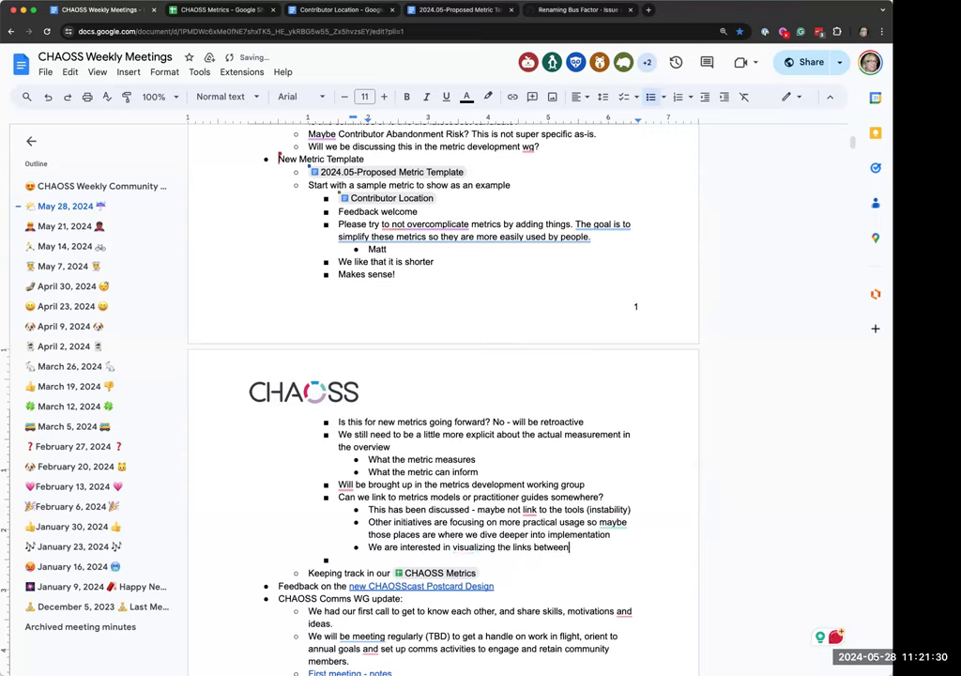
{"action": "type", "text": " metrics models and metrics a"}
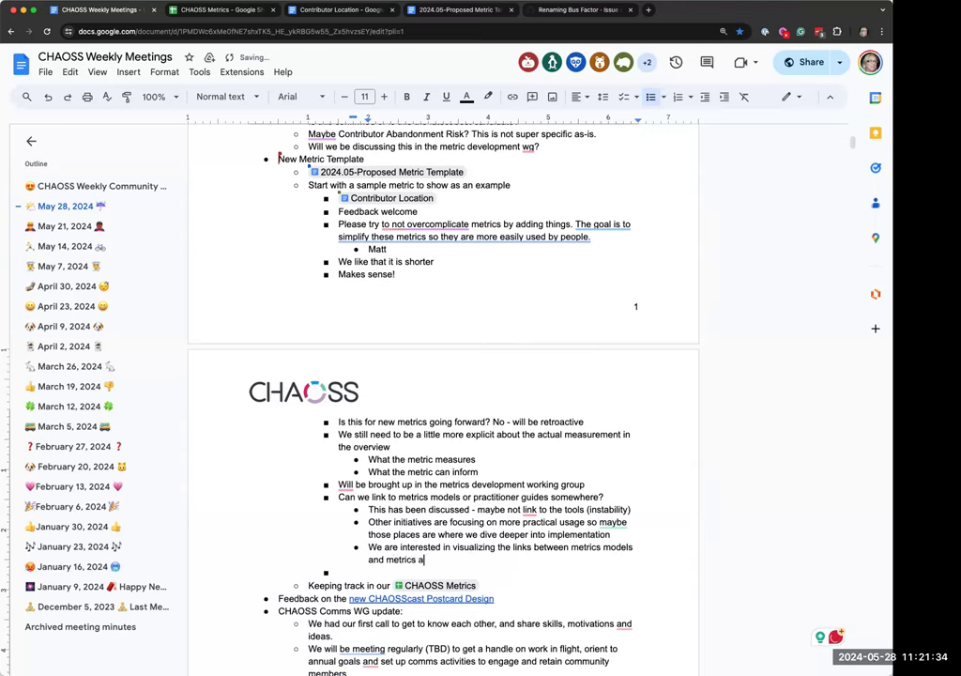
{"action": "type", "text": "nd practitioner guides "}
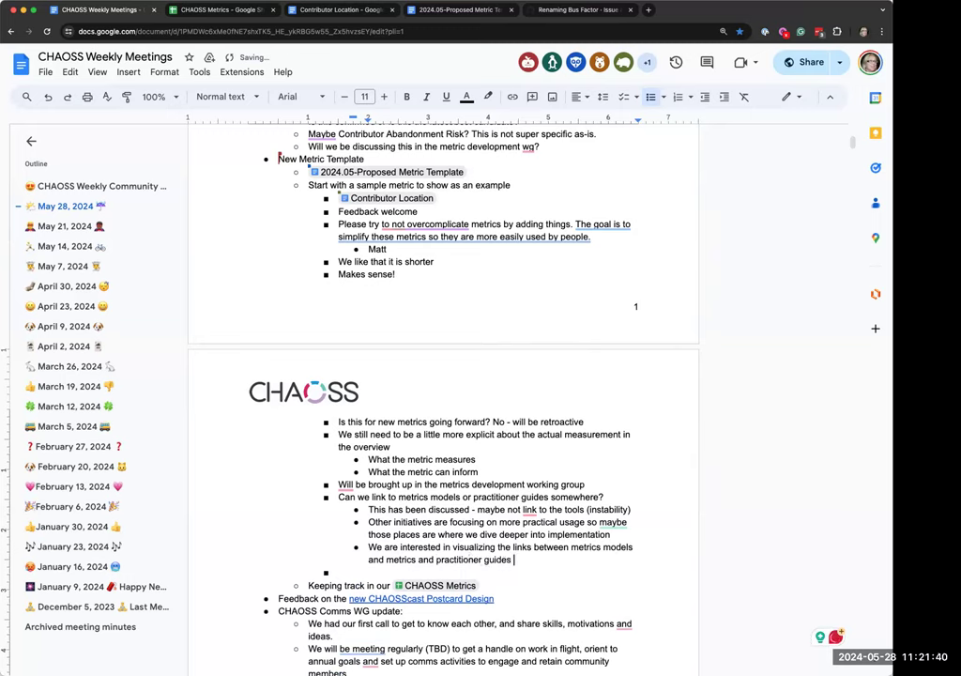
Continue the visualizing bullet with "but these docs might not be the place to list this so they are more manageable over time."
{"action": "type", "text": "but these docs might "}
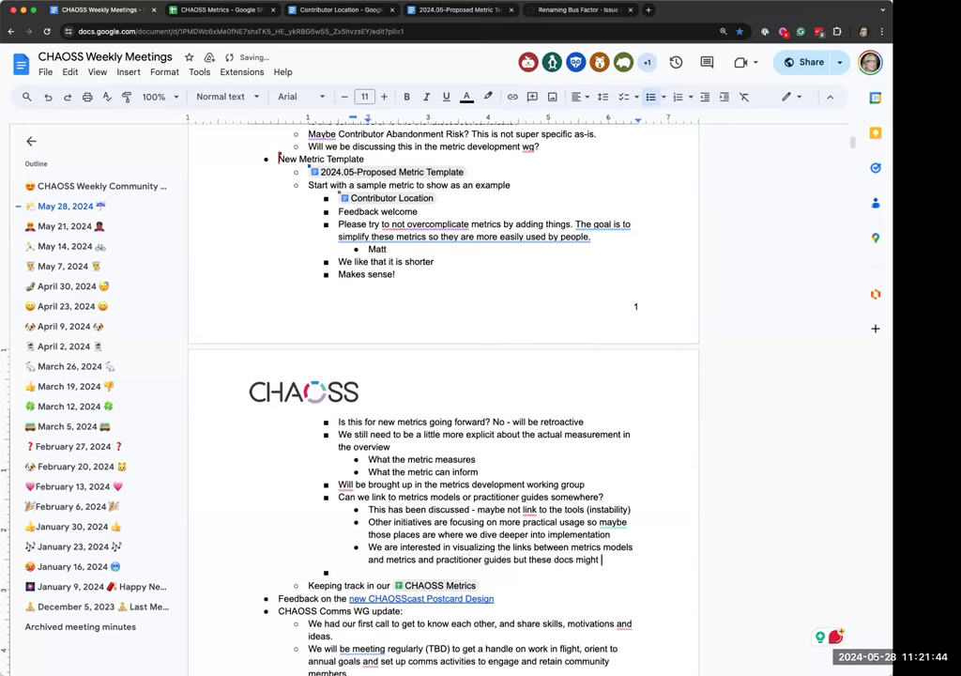
{"action": "type", "text": "not be the place"}
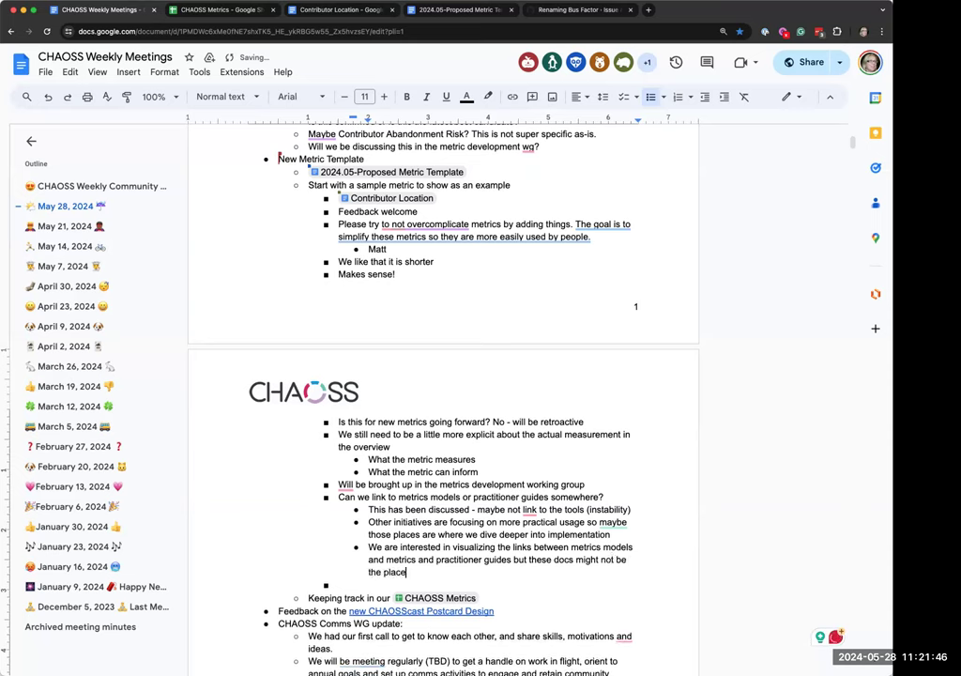
{"action": "type", "text": " to list this"}
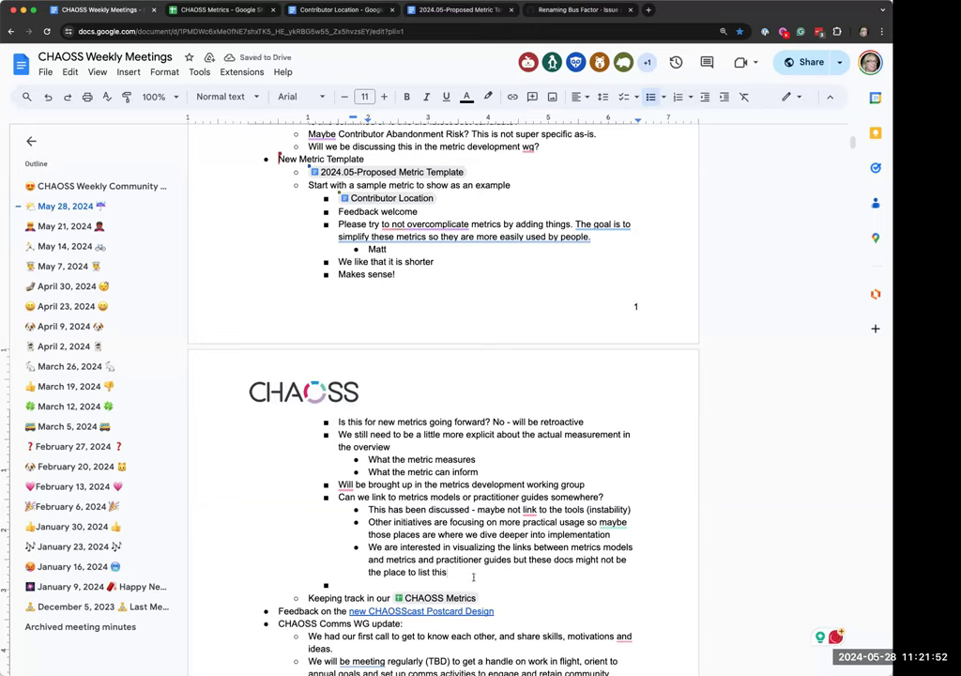
{"action": "type", "text": "so they are more m"}
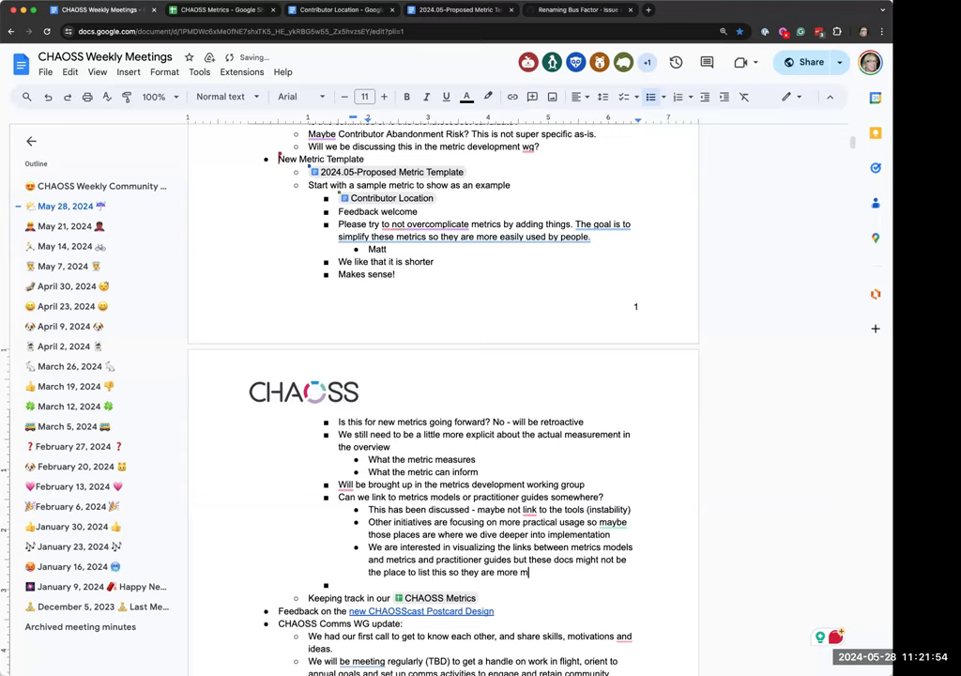
{"action": "type", "text": "anageable over time."}
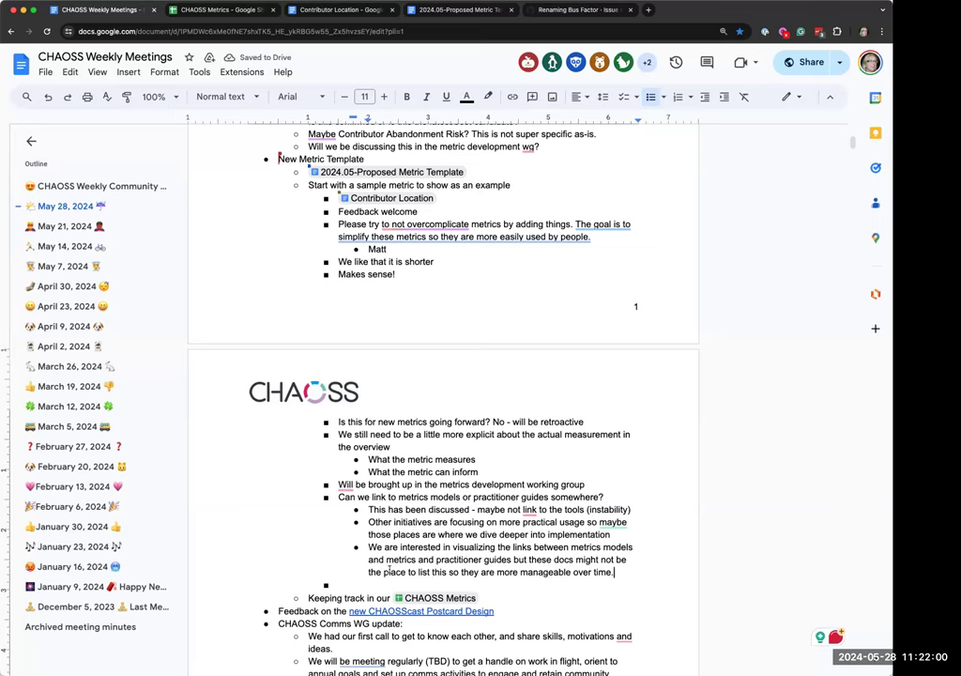
Place the cursor in the empty bullet above the "Keeping track in our CHAOSS Metrics" line
{"action": "scroll", "coordinate": [507, 531], "scroll_direction": "down", "scroll_amount": 2}
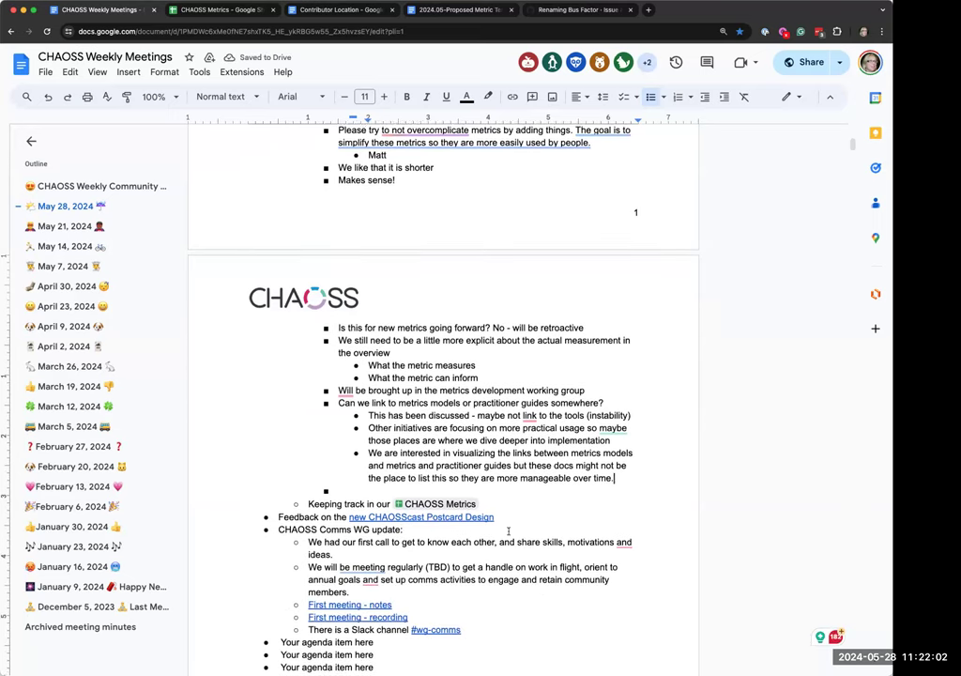
{"action": "scroll", "coordinate": [507, 532], "scroll_direction": "down", "scroll_amount": 1}
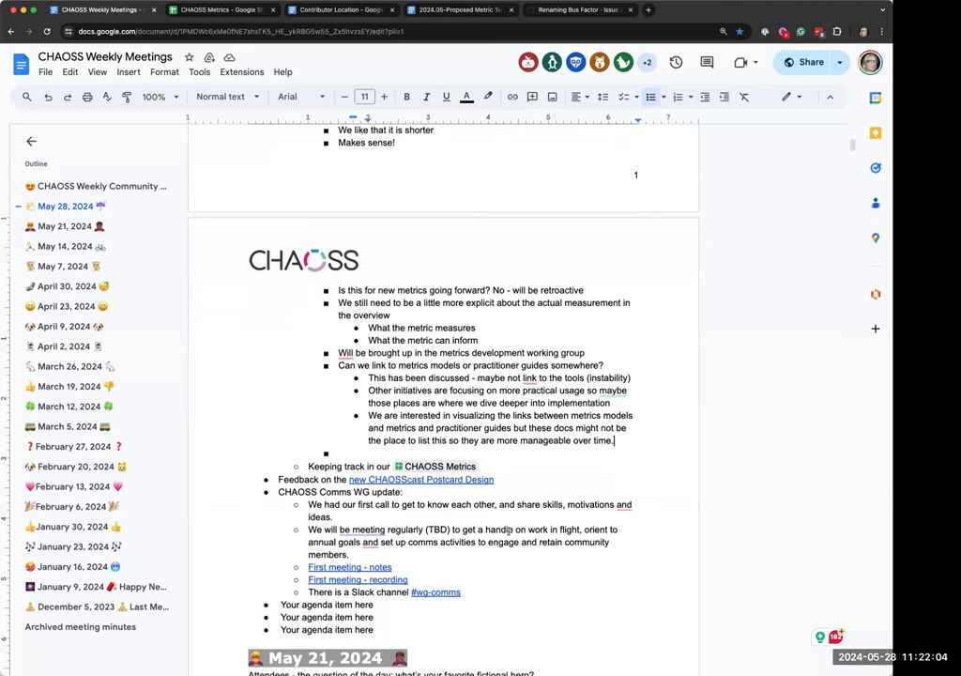
{"action": "scroll", "coordinate": [508, 530], "scroll_direction": "down", "scroll_amount": 1}
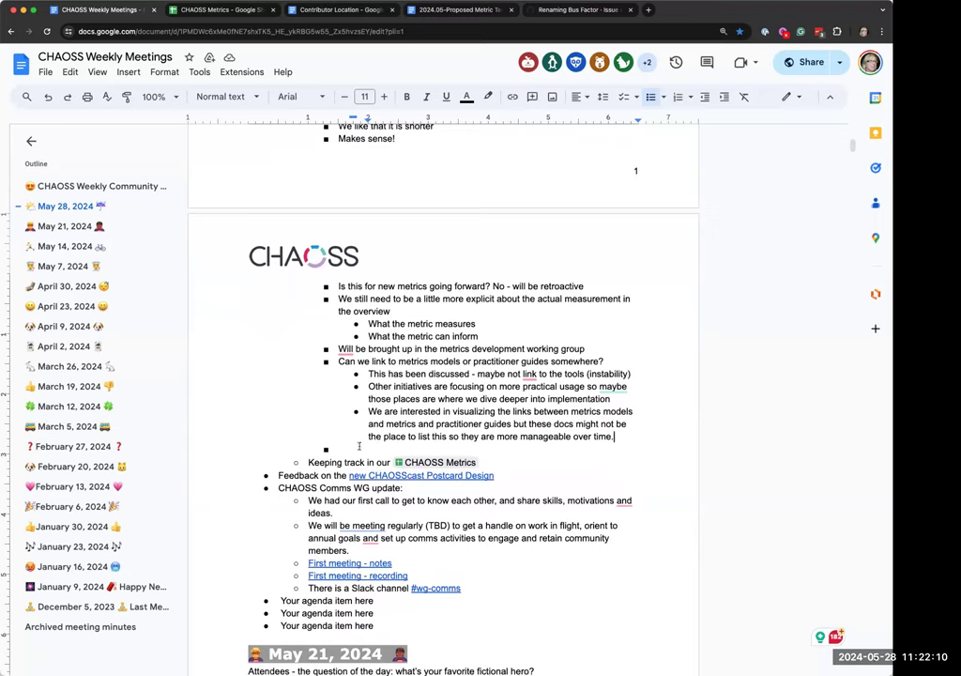
{"action": "left_click", "coordinate": [348, 448]}
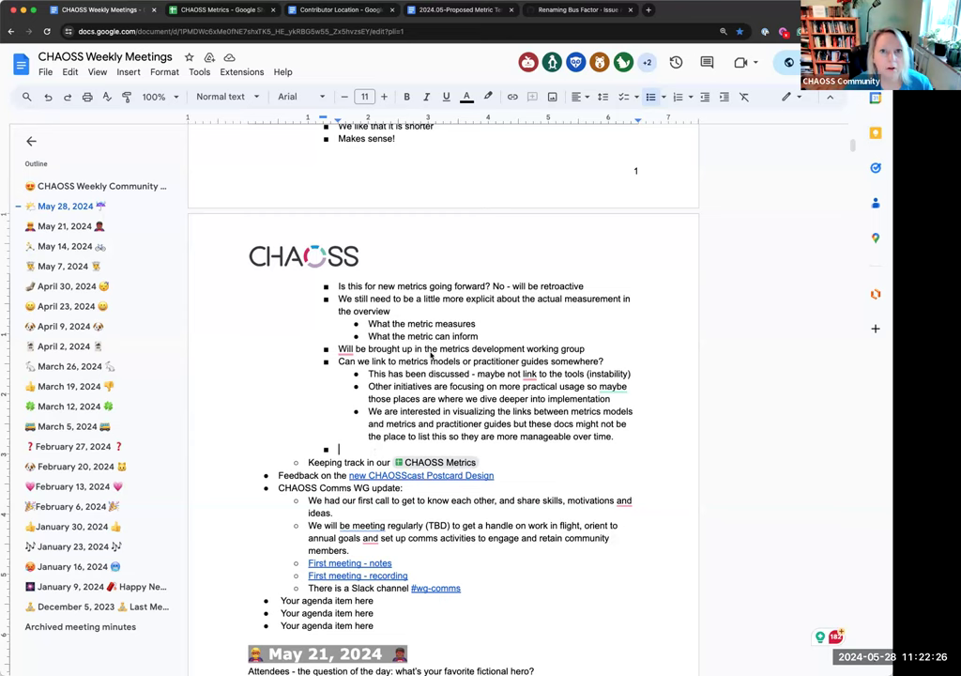
{"action": "scroll", "coordinate": [432, 356], "scroll_direction": "up", "scroll_amount": 5}
{"action": "scroll", "coordinate": [434, 375], "scroll_direction": "down", "scroll_amount": 3}
{"action": "scroll", "coordinate": [434, 380], "scroll_direction": "down", "scroll_amount": 2}
{"action": "mouse_move", "coordinate": [447, 476]}
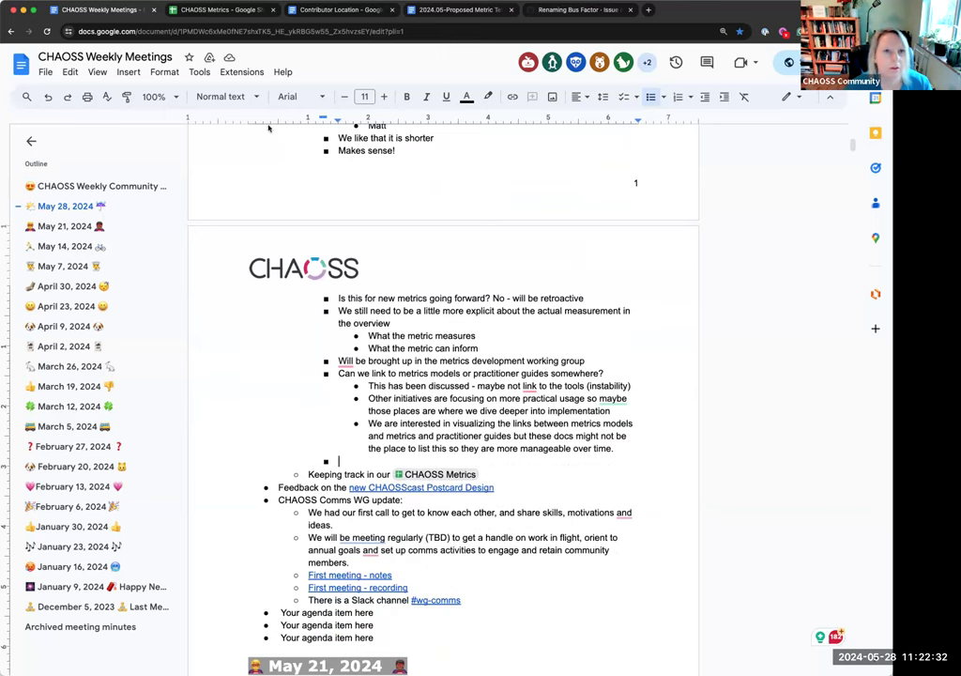
Examine the Common sheet of the CHAOSS Metrics spreadsheet across to its document link, context tag and keyword columns, and return to the meeting notes
{"action": "left_click", "coordinate": [222, 11]}
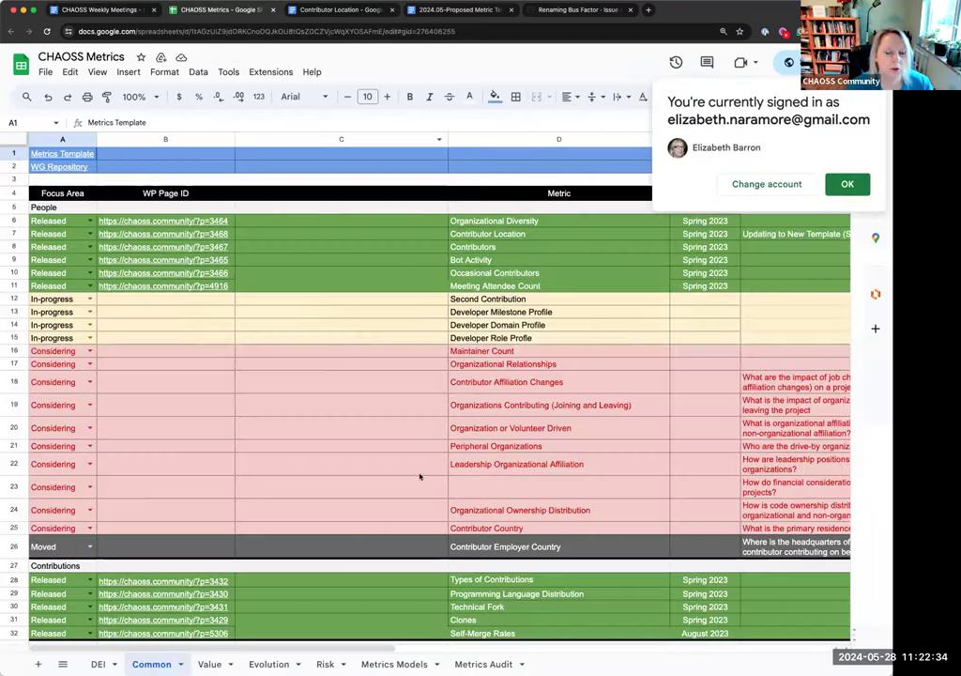
{"action": "left_click", "coordinate": [828, 184]}
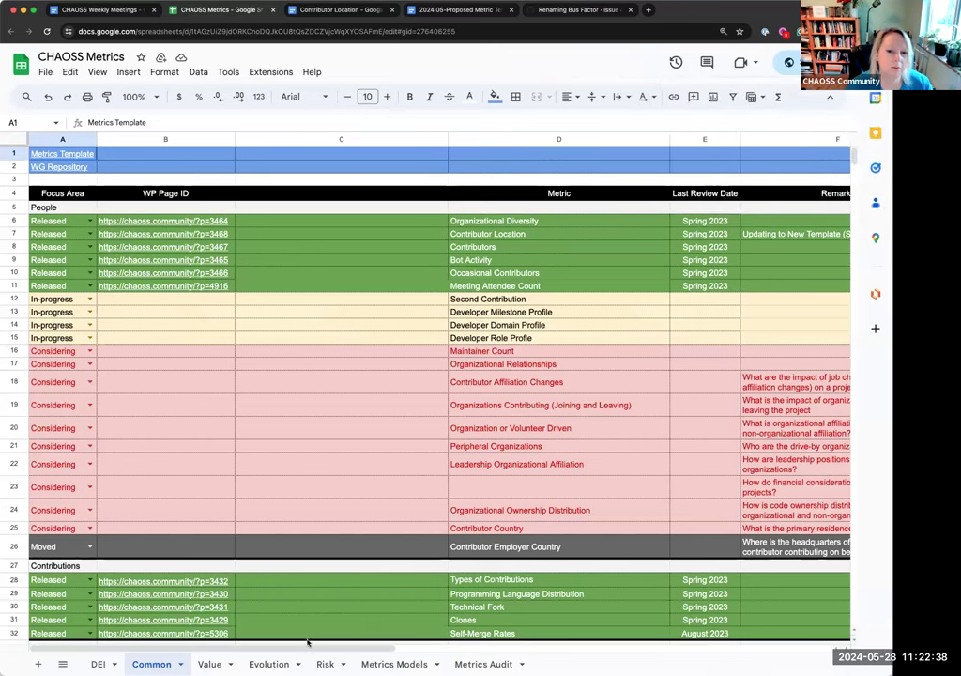
{"action": "left_click_drag", "start_coordinate": [286, 647], "coordinate": [762, 655]}
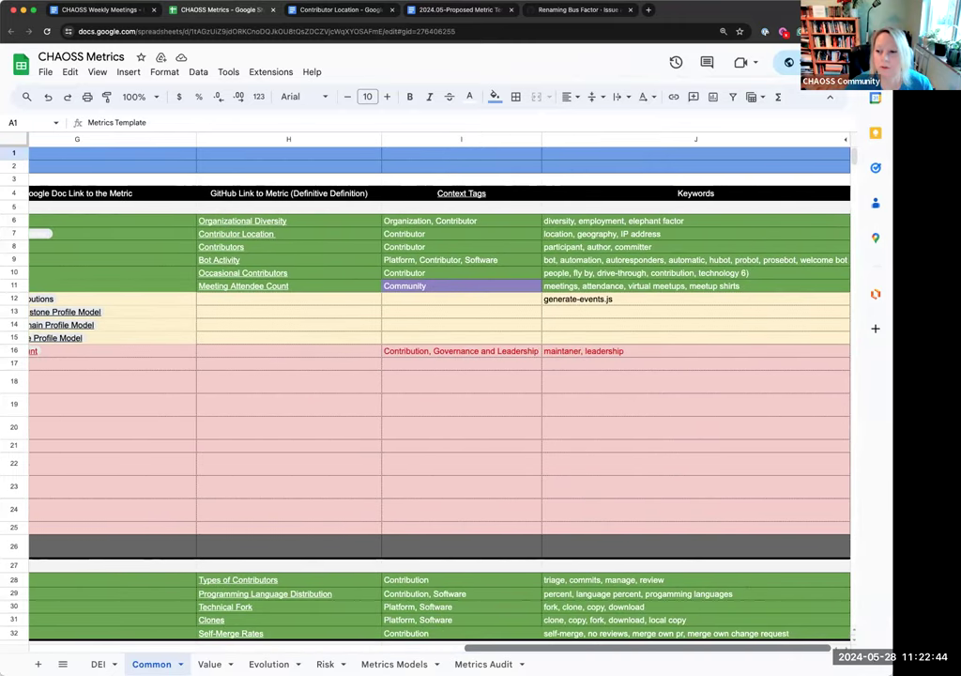
{"action": "scroll", "coordinate": [439, 375], "scroll_direction": "left", "scroll_amount": 3}
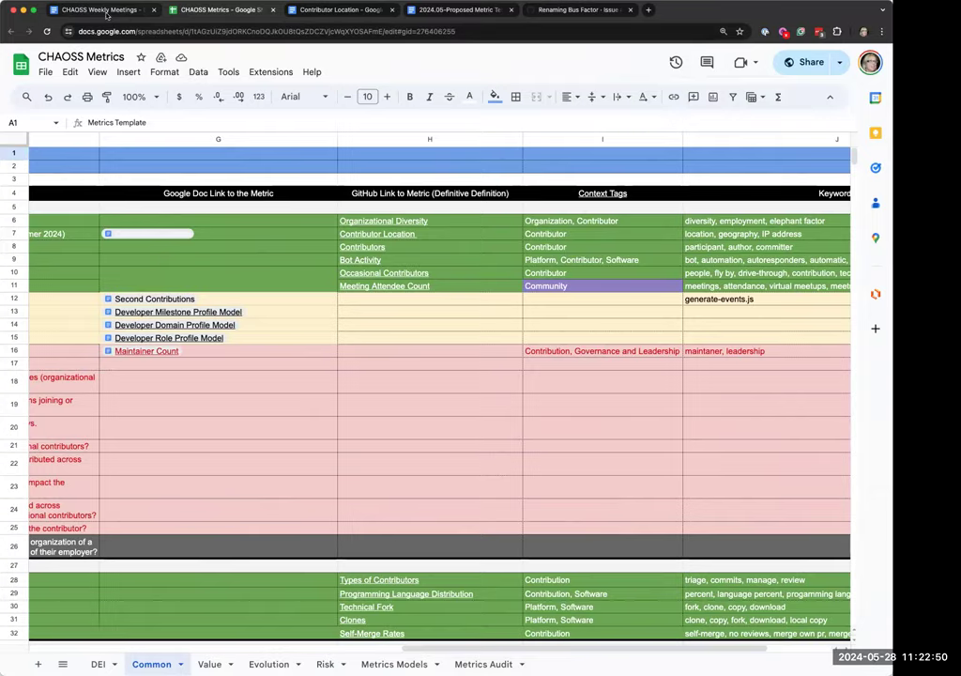
{"action": "left_click", "coordinate": [100, 9]}
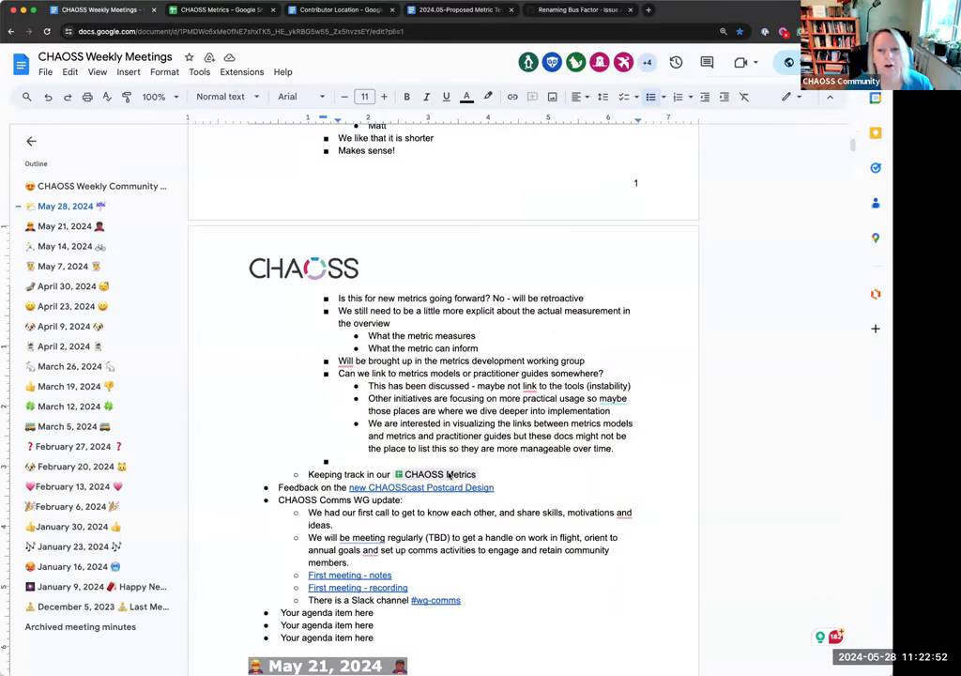
{"action": "mouse_move", "coordinate": [459, 477]}
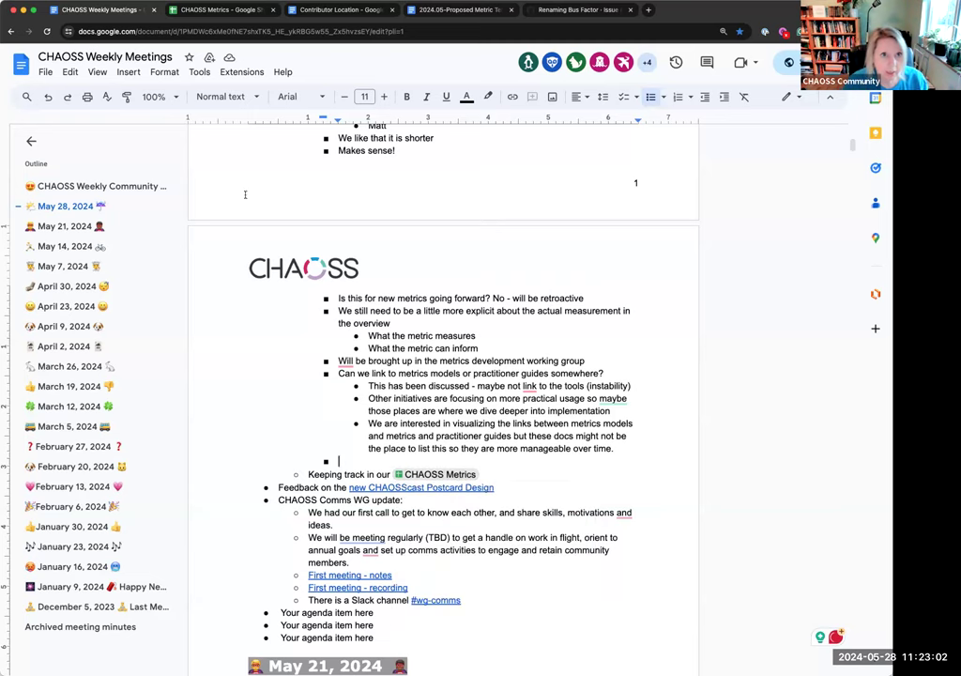
Review the Metrics Audit sheet in the CHAOSS Metrics spreadsheet, checking the listed metrics and their template and context tag status
{"action": "left_click", "coordinate": [199, 9]}
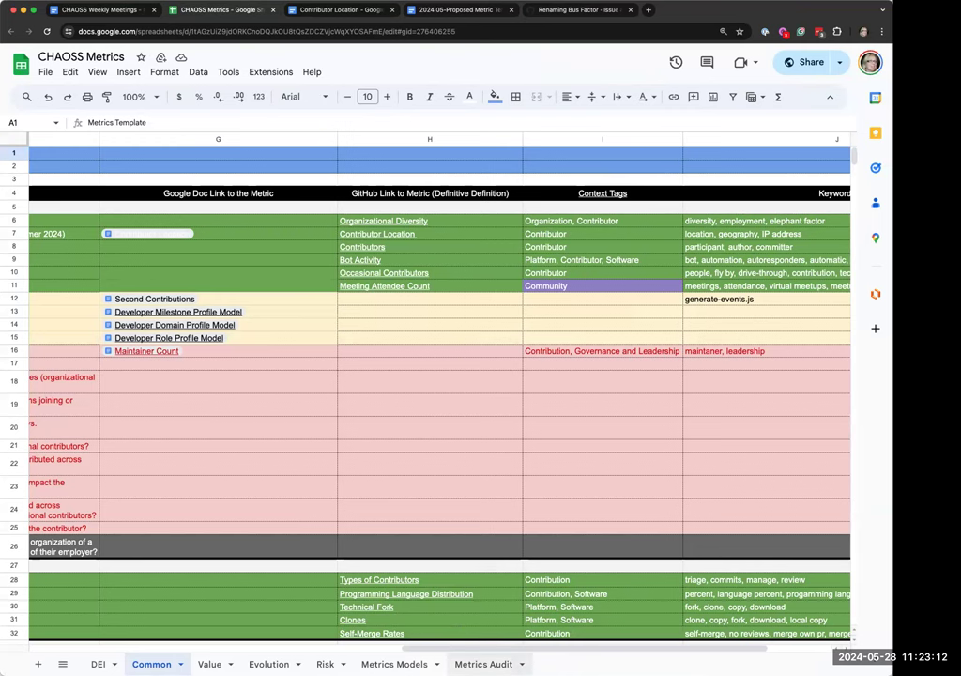
{"action": "left_click", "coordinate": [484, 663]}
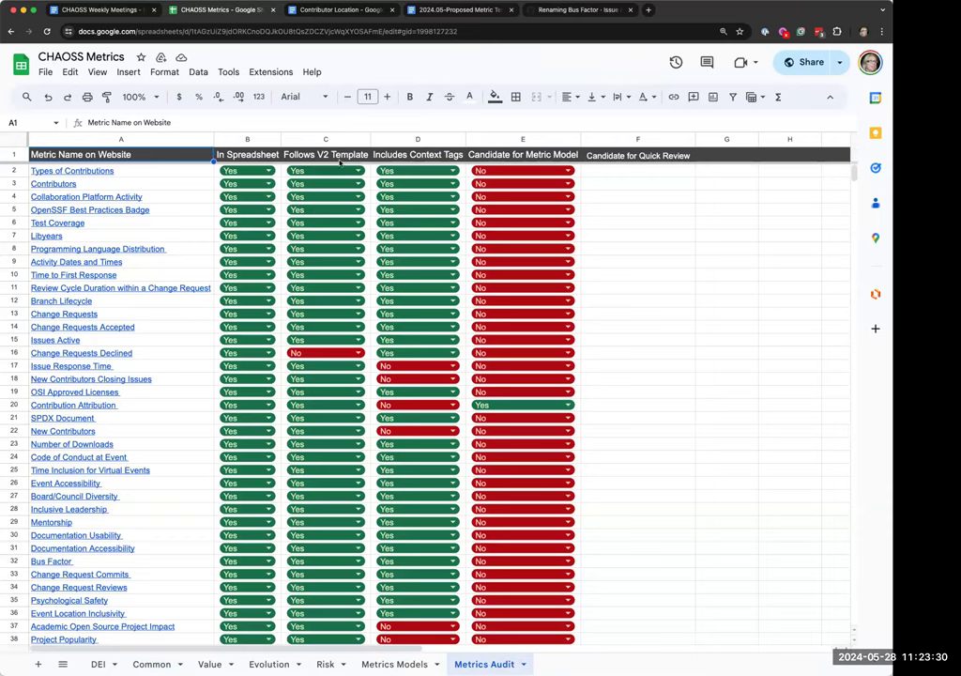
{"action": "scroll", "coordinate": [322, 413], "scroll_direction": "down", "scroll_amount": 5}
{"action": "scroll", "coordinate": [322, 413], "scroll_direction": "down", "scroll_amount": 10}
{"action": "scroll", "coordinate": [322, 413], "scroll_direction": "up", "scroll_amount": 18}
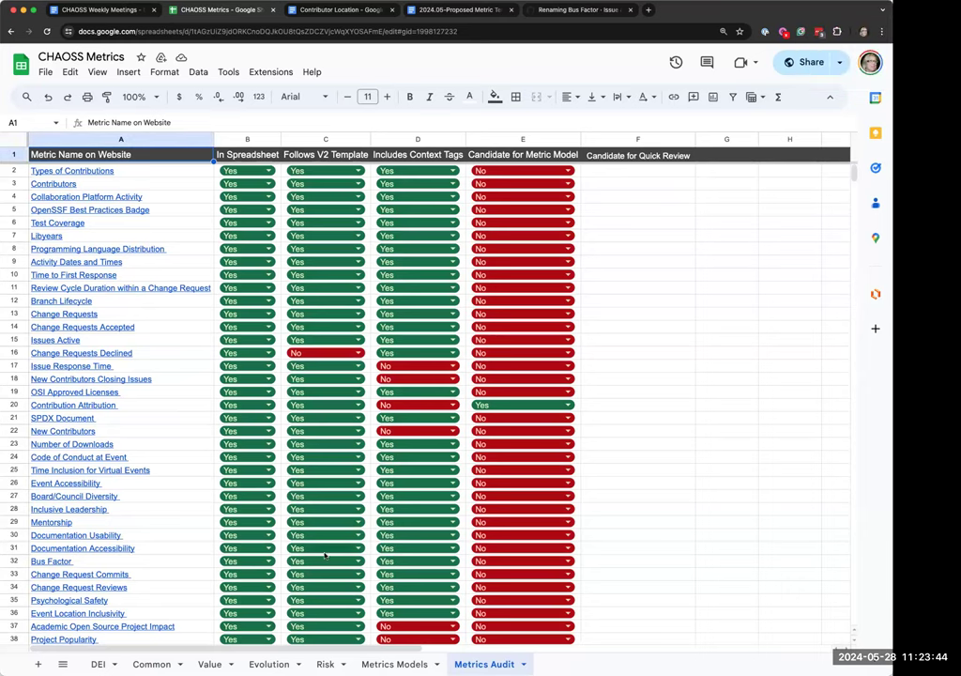
{"action": "scroll", "coordinate": [320, 605], "scroll_direction": "down", "scroll_amount": 5}
{"action": "scroll", "coordinate": [320, 605], "scroll_direction": "up", "scroll_amount": 5}
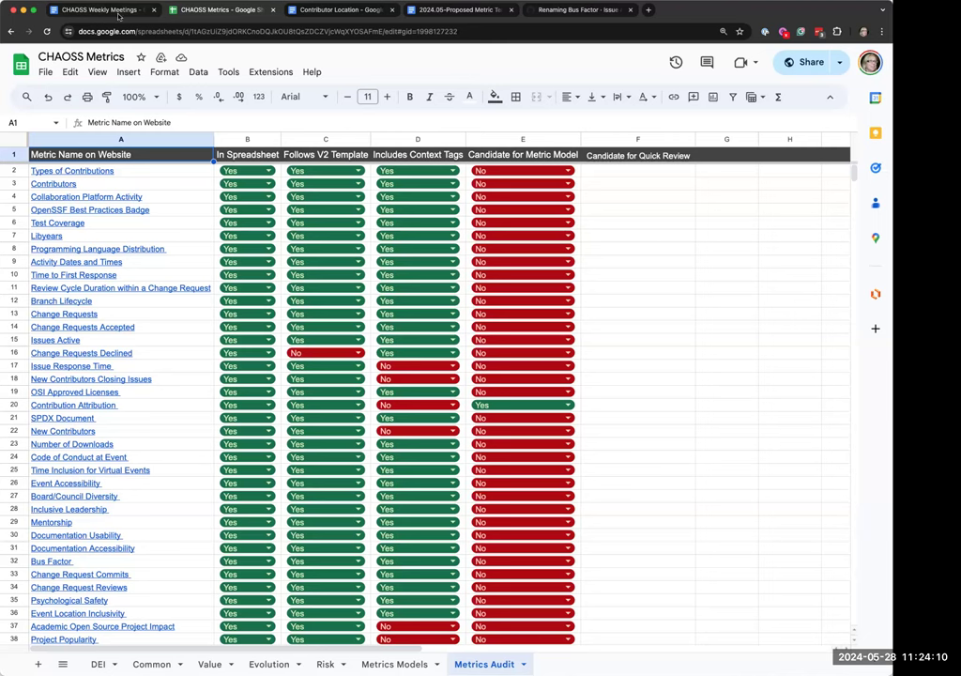
In the meeting notes, nest the empty bullet under the linking question with "Maybe the website can help us categorize us these together and connect them"
{"action": "left_click", "coordinate": [94, 10]}
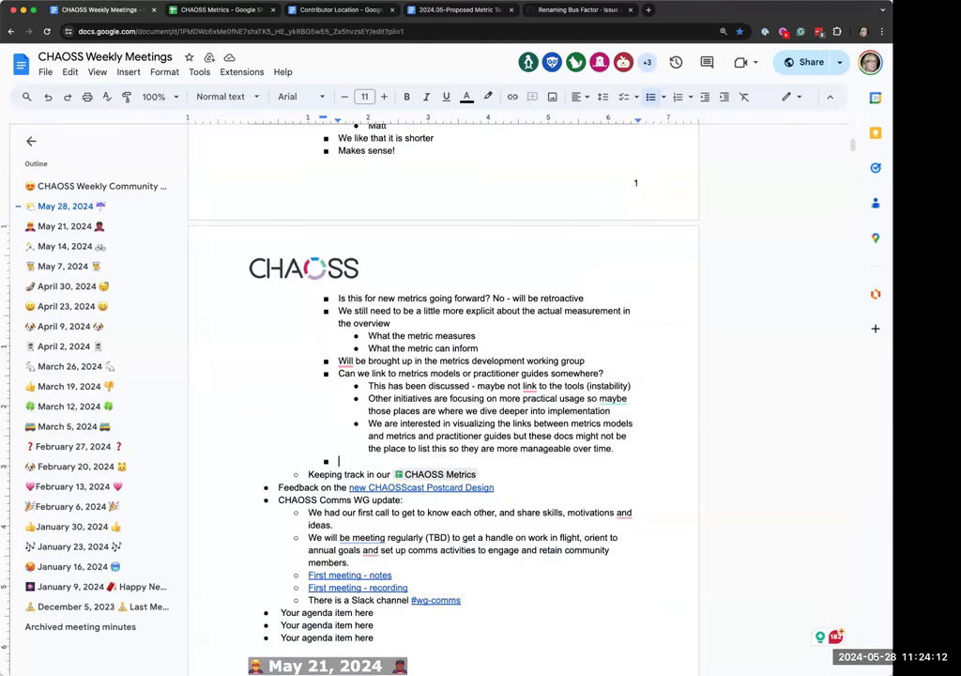
{"action": "key", "text": "Tab"}
{"action": "type", "text": "Maybe the website"}
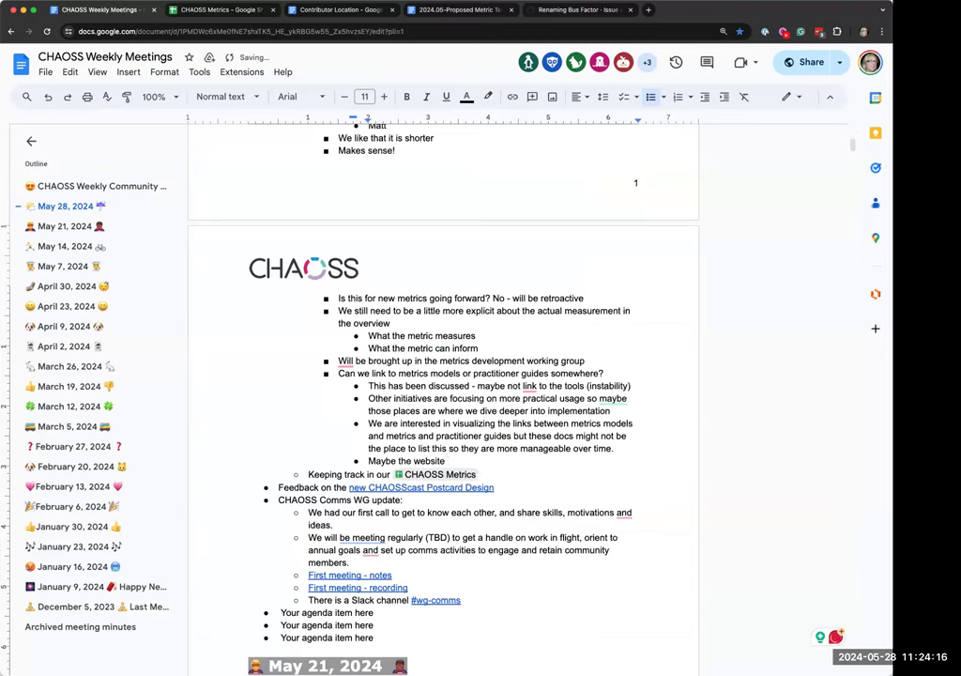
{"action": "type", "text": " can help us categorize"}
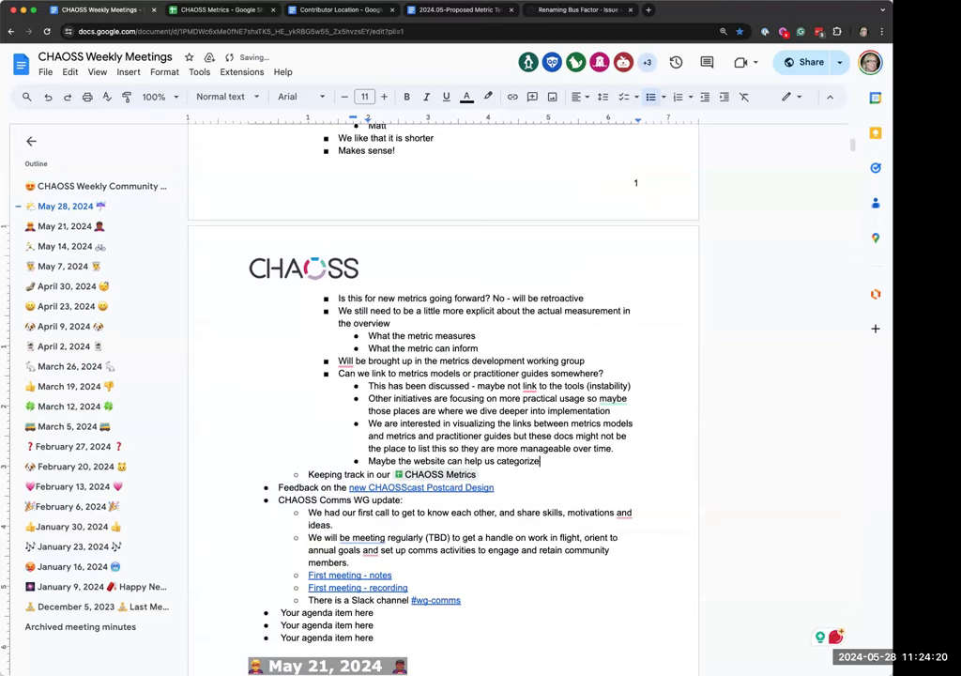
{"action": "type", "text": " us these togeth"}
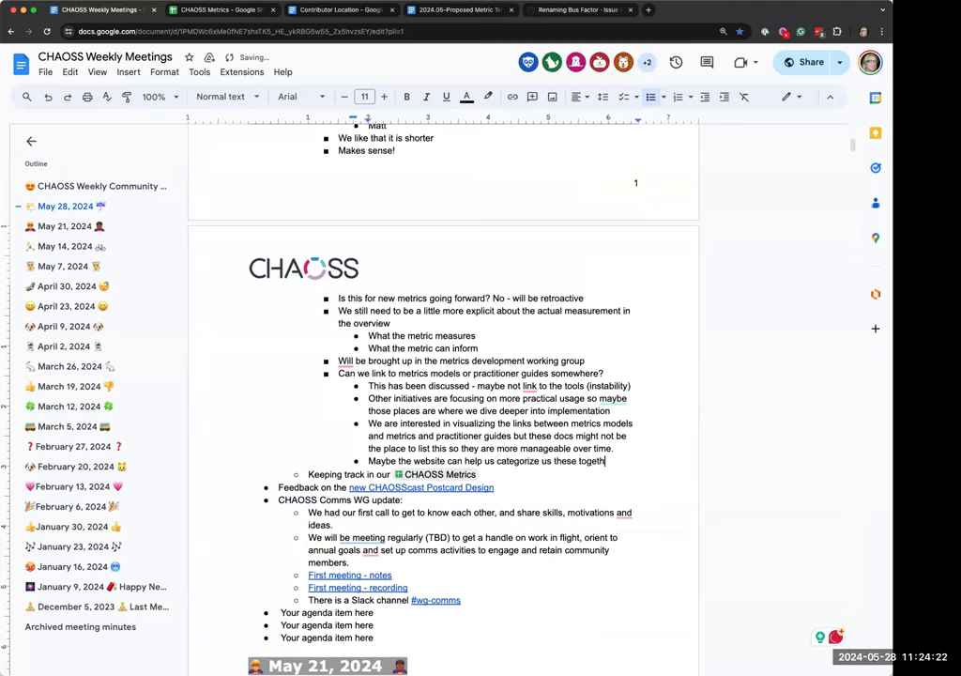
{"action": "type", "text": "er and connect them"}
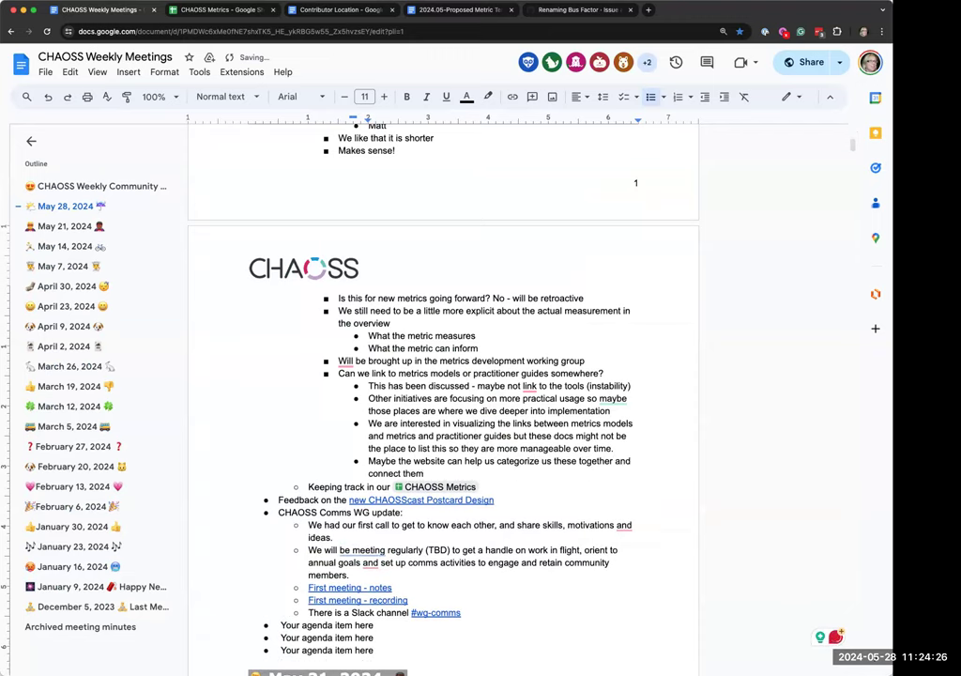
Extend the website note with "without explicit links in the docs" and change "website" to "website/knowledgebase"
{"action": "type", "text": " without explicit links in the docs"}
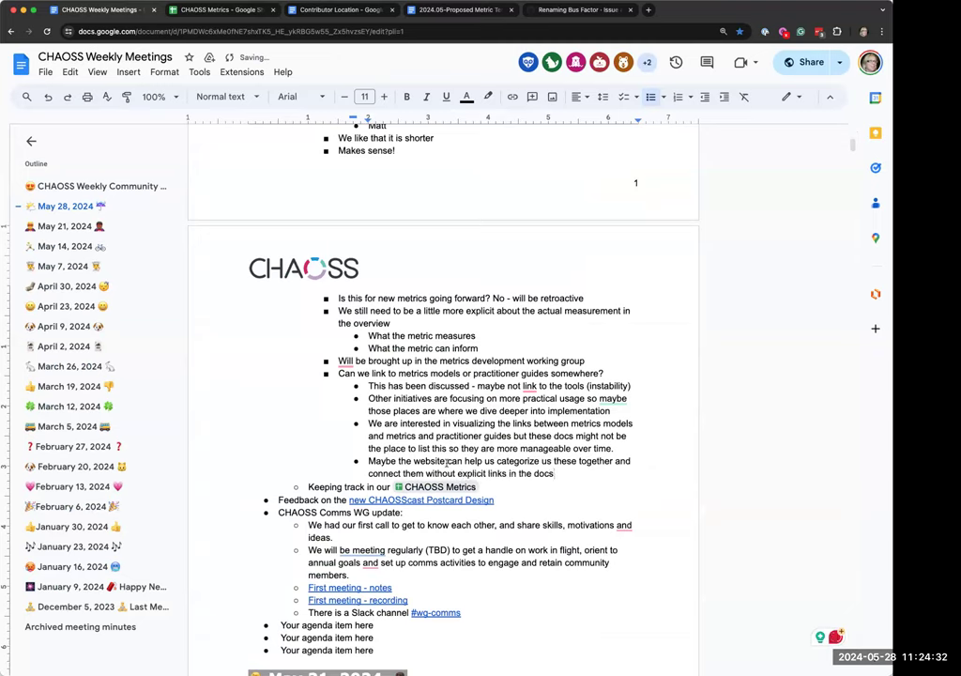
{"action": "type", "text": "/"}
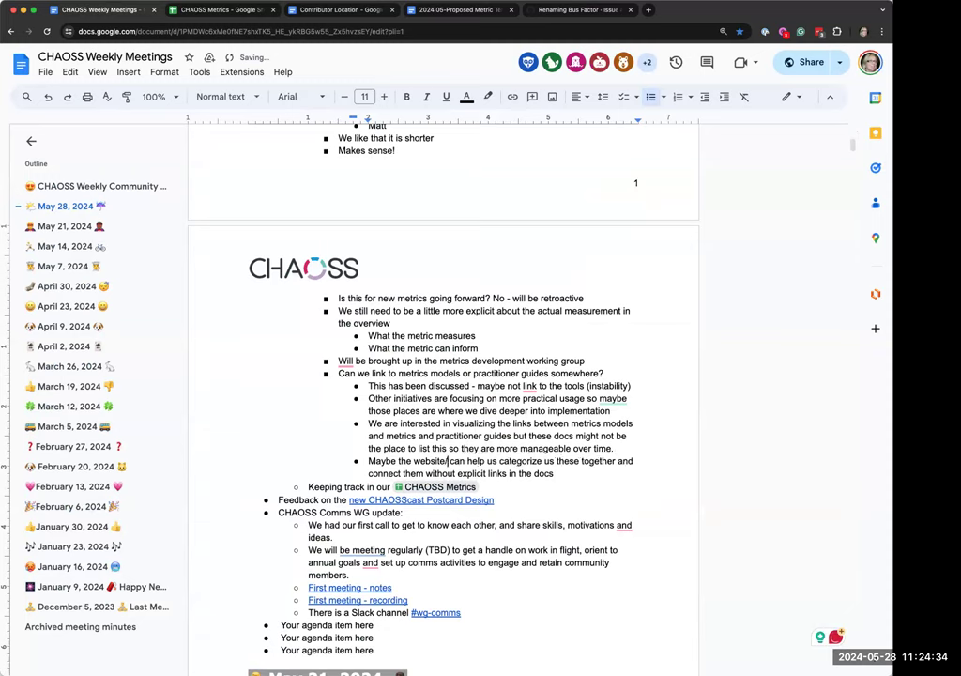
{"action": "type", "text": "knowledgebase"}
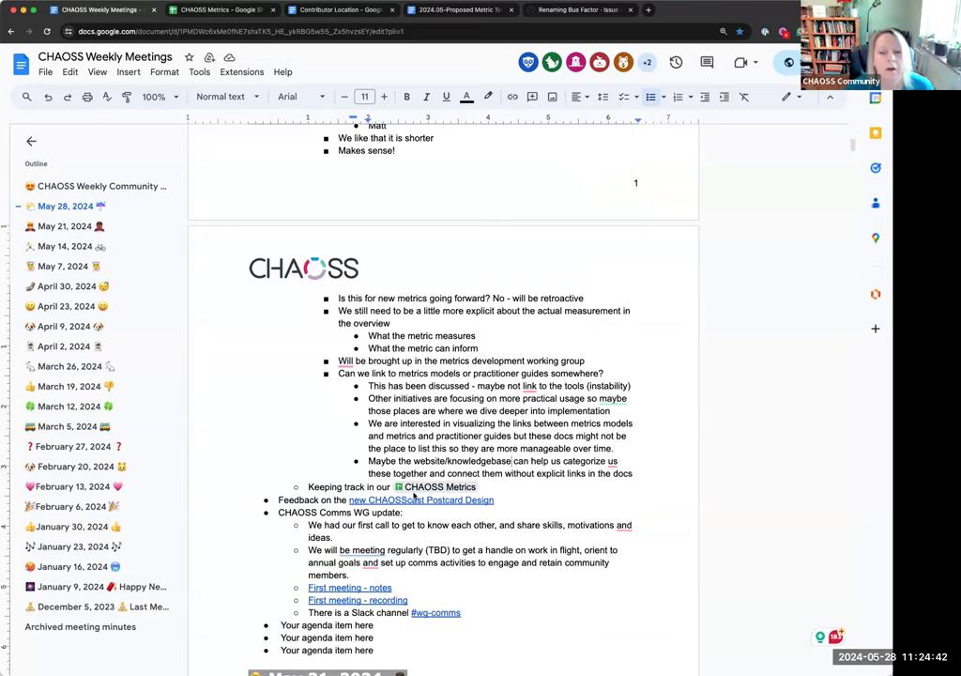
Review the Metrics Audit sheet in the CHAOSS Metrics spreadsheet alongside the "Keeping track" agenda line, ending back in the meeting notes
{"action": "mouse_move", "coordinate": [401, 490]}
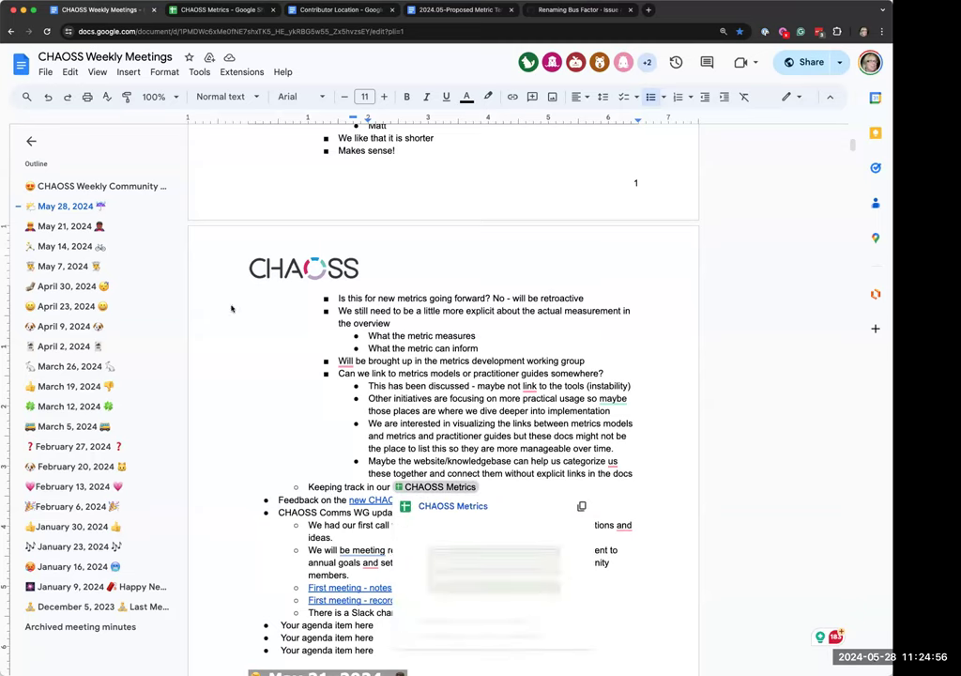
{"action": "left_click", "coordinate": [223, 12]}
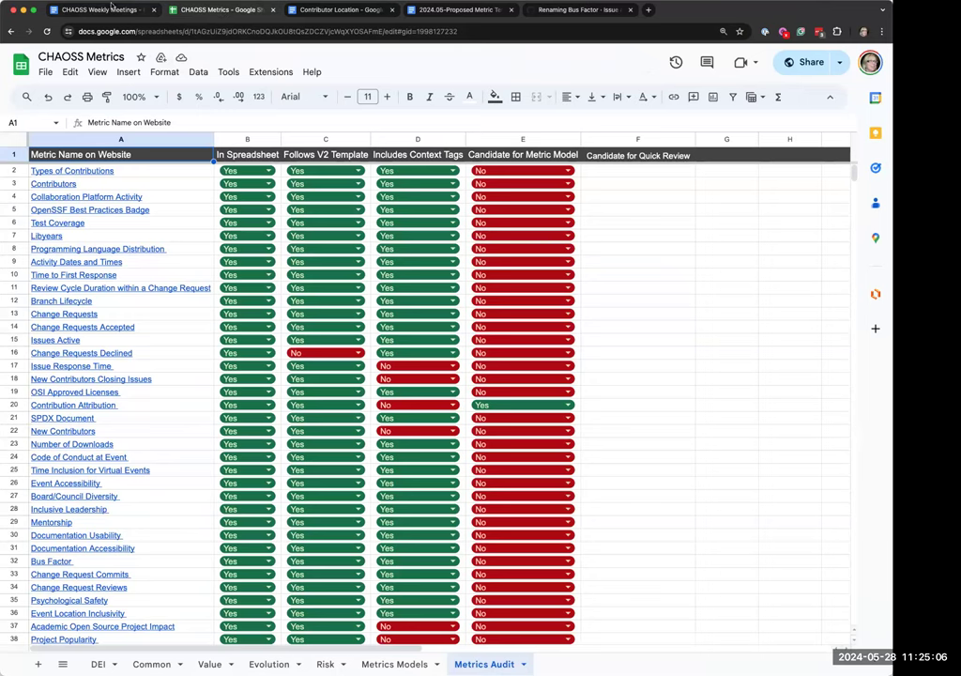
{"action": "left_click", "coordinate": [112, 12]}
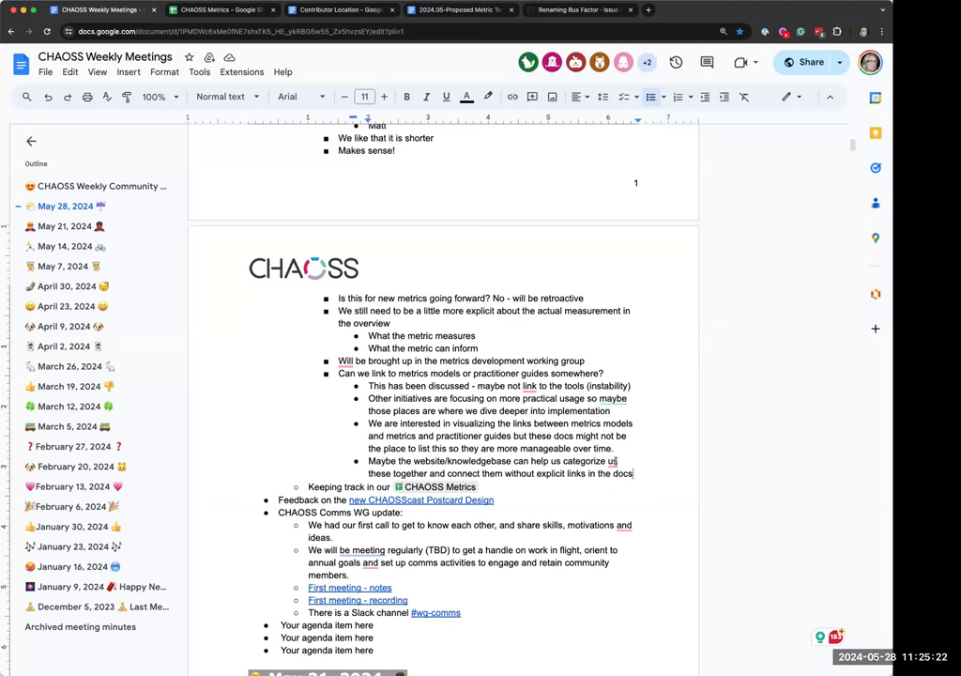
{"action": "left_click", "coordinate": [638, 475]}
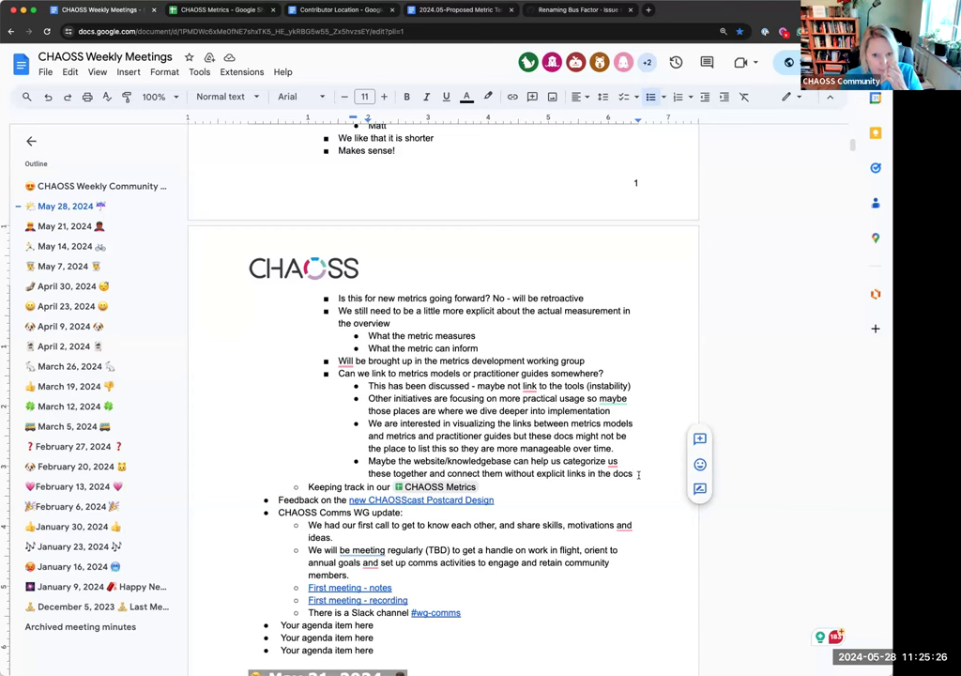
{"action": "left_click", "coordinate": [218, 9]}
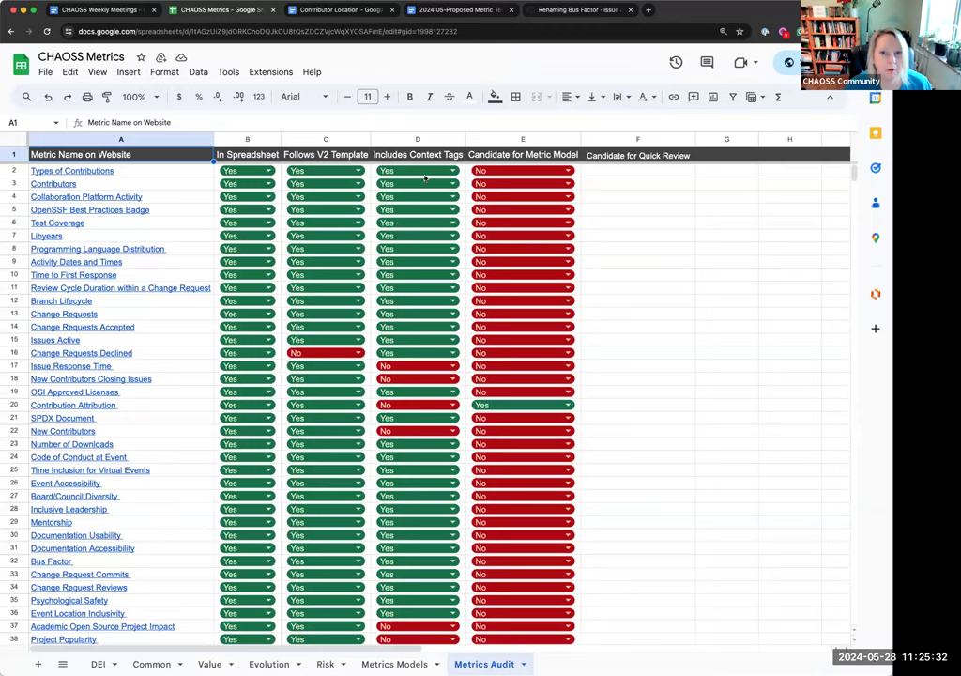
{"action": "left_click", "coordinate": [89, 9]}
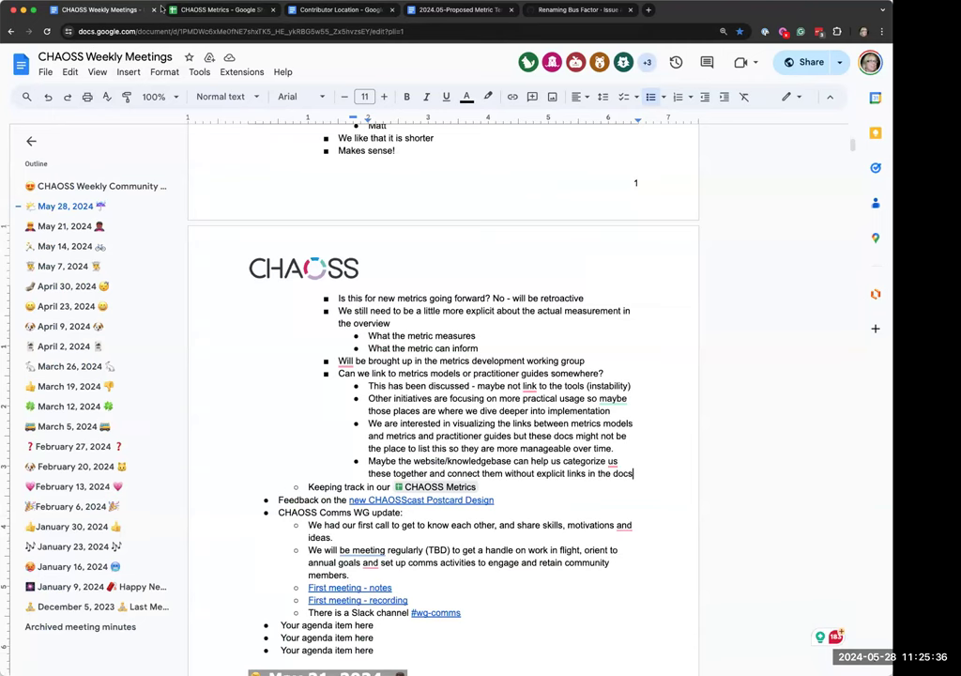
{"action": "left_click", "coordinate": [205, 10]}
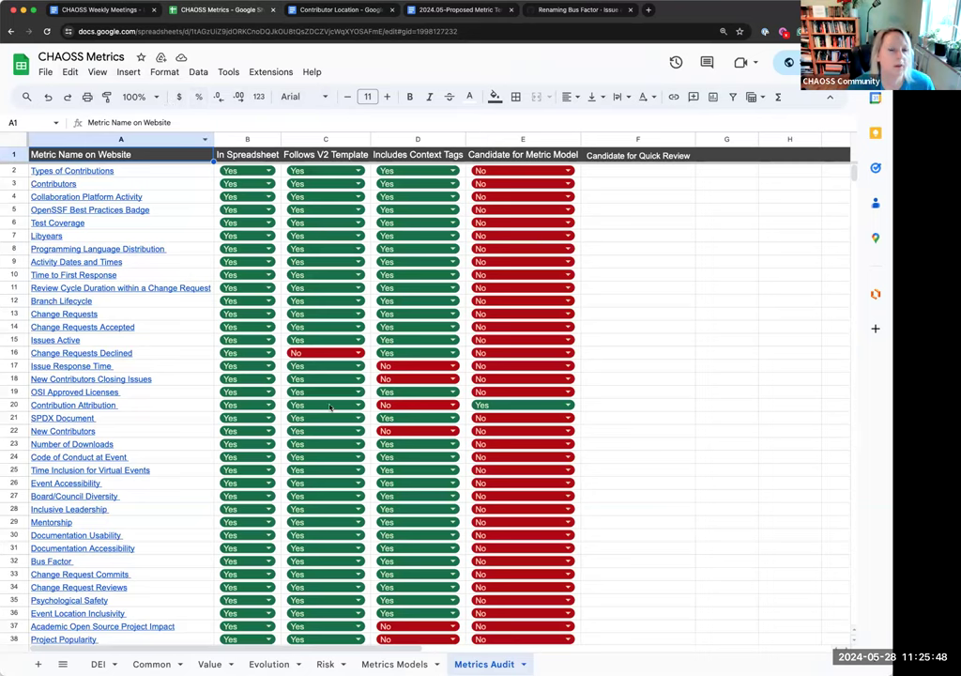
{"action": "scroll", "coordinate": [332, 464], "scroll_direction": "down", "scroll_amount": 5}
{"action": "scroll", "coordinate": [331, 465], "scroll_direction": "up", "scroll_amount": 5}
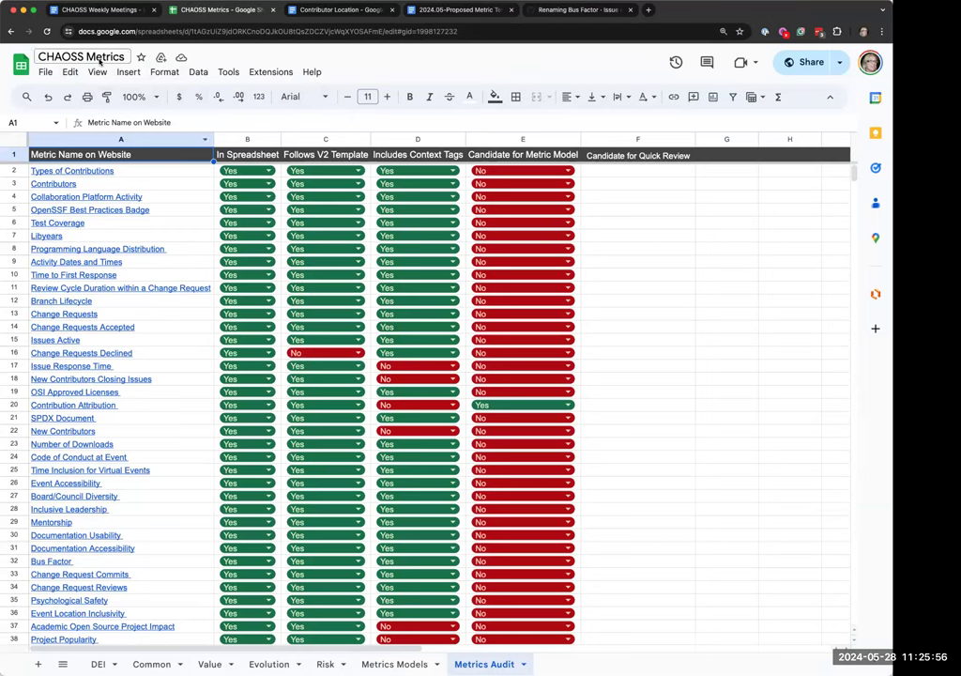
{"action": "left_click", "coordinate": [108, 13]}
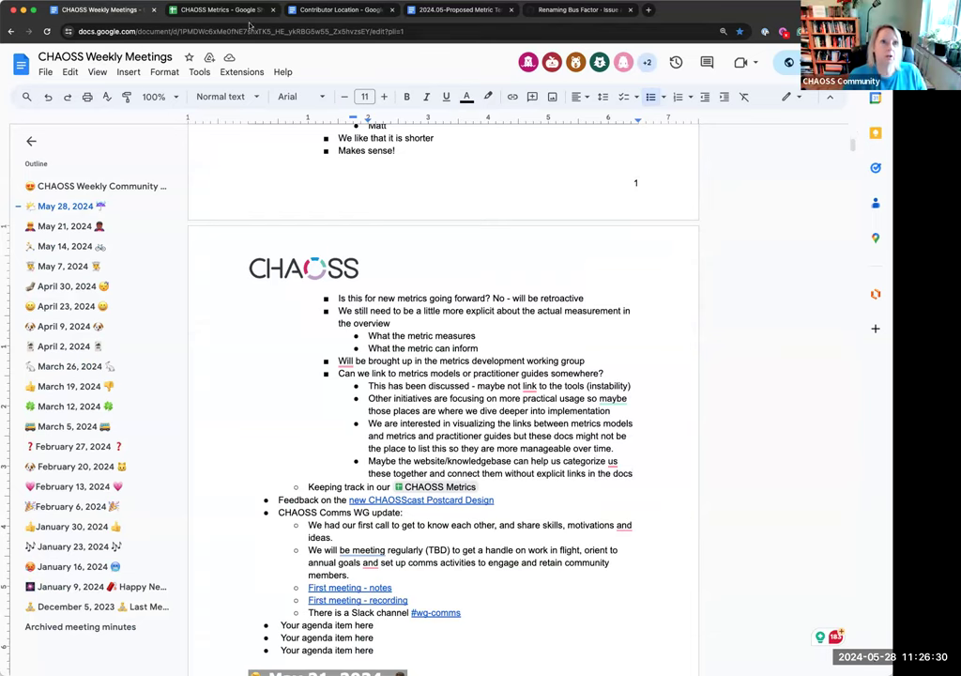
{"action": "left_click", "coordinate": [186, 12]}
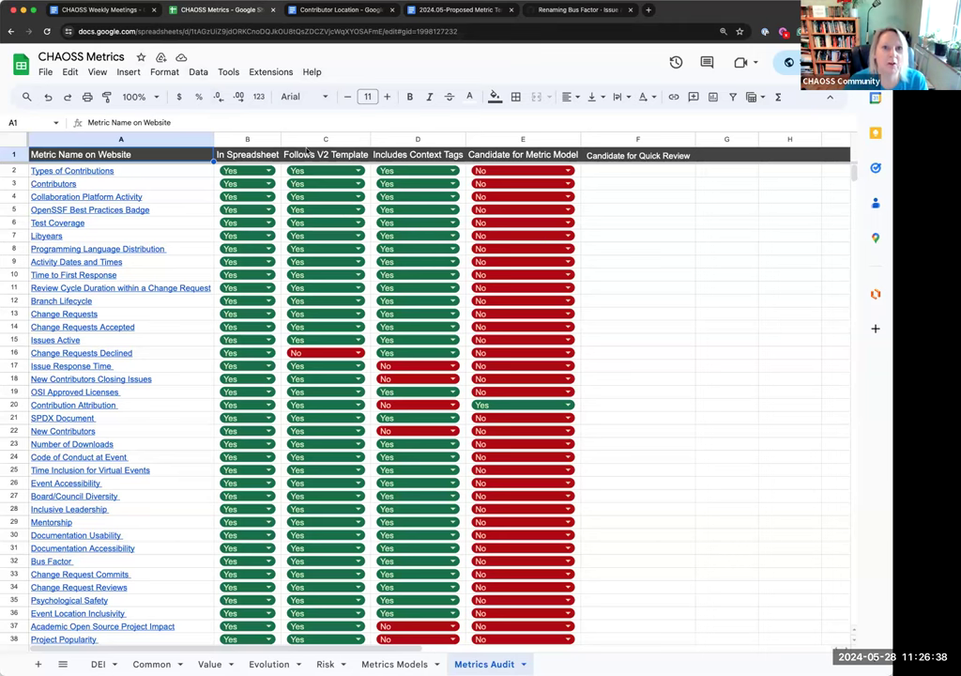
{"action": "left_click", "coordinate": [86, 13]}
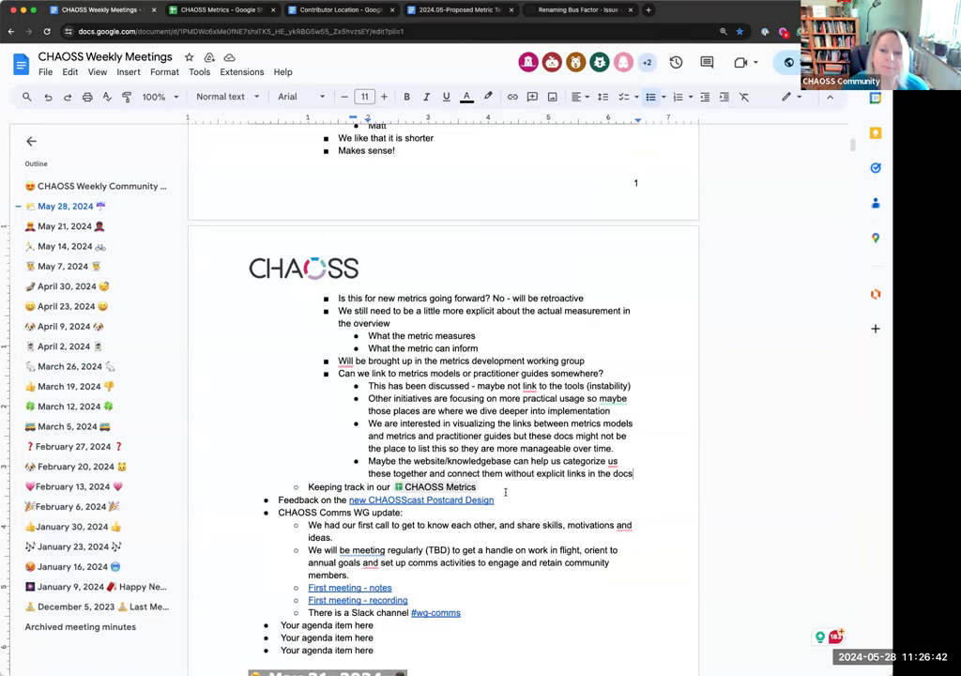
Open the new CHAOSScast Postcard Design link from the feedback agenda item, and return to the meeting notes
{"action": "left_click", "coordinate": [503, 485]}
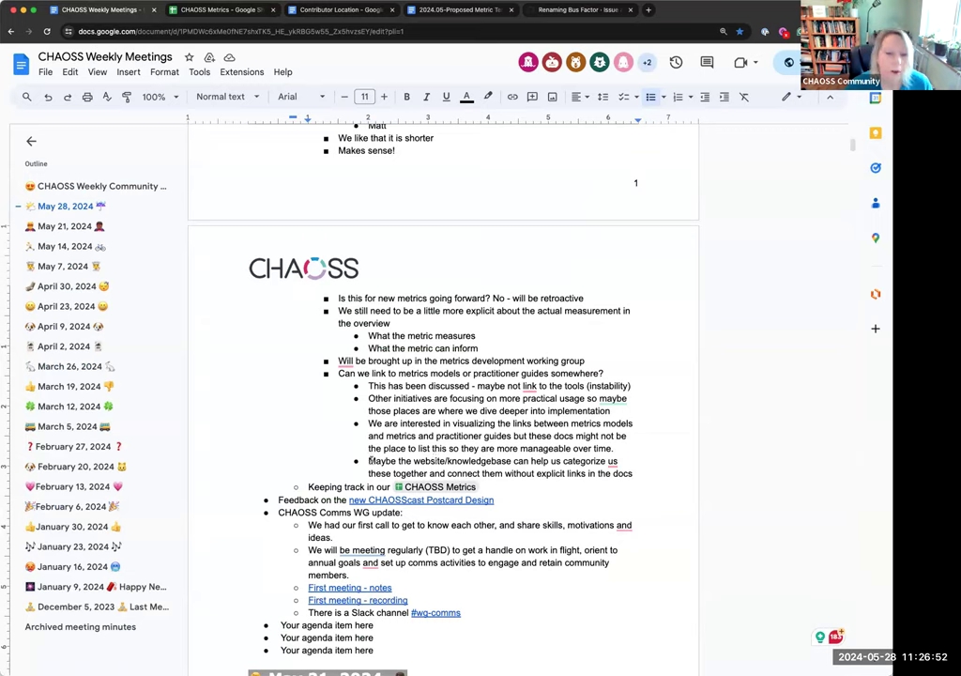
{"action": "left_click_drag", "start_coordinate": [275, 500], "coordinate": [519, 504]}
{"action": "left_click", "coordinate": [519, 504]}
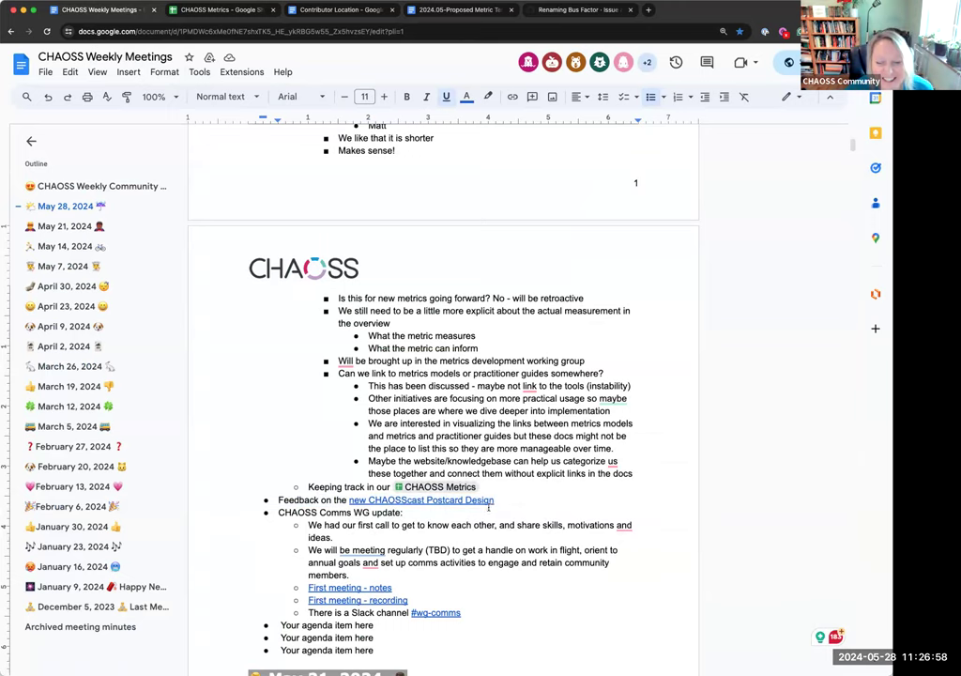
{"action": "left_click", "coordinate": [419, 500]}
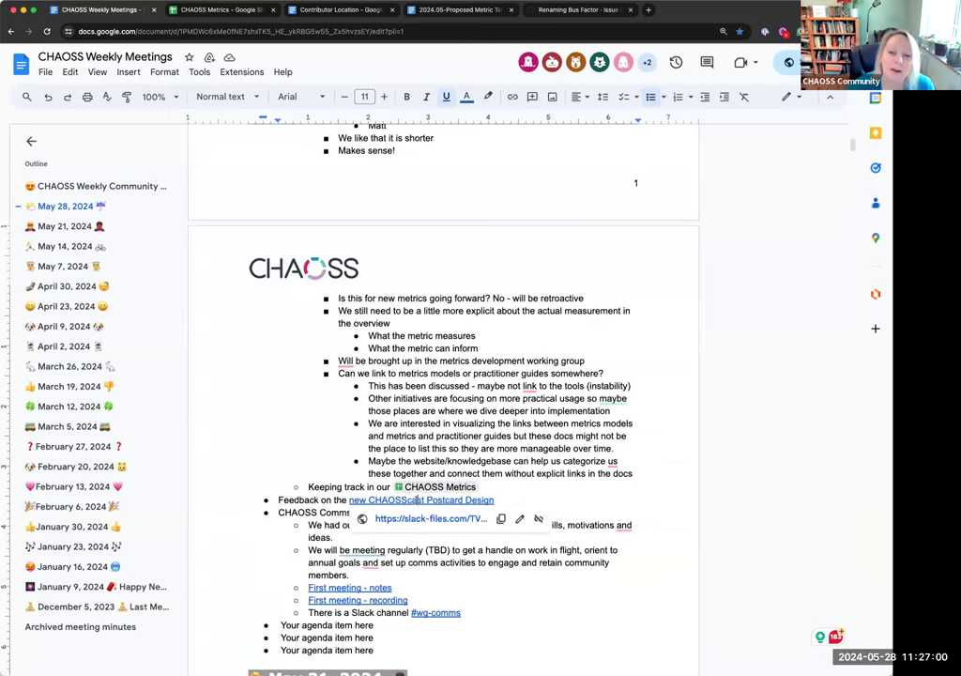
{"action": "left_click", "coordinate": [416, 518]}
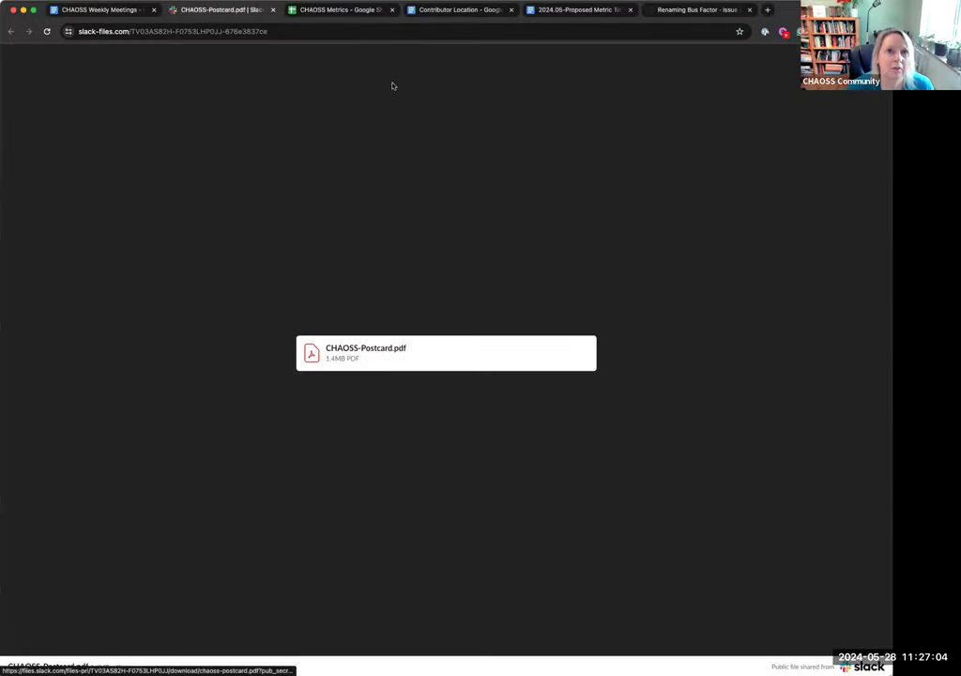
{"action": "left_click", "coordinate": [105, 11]}
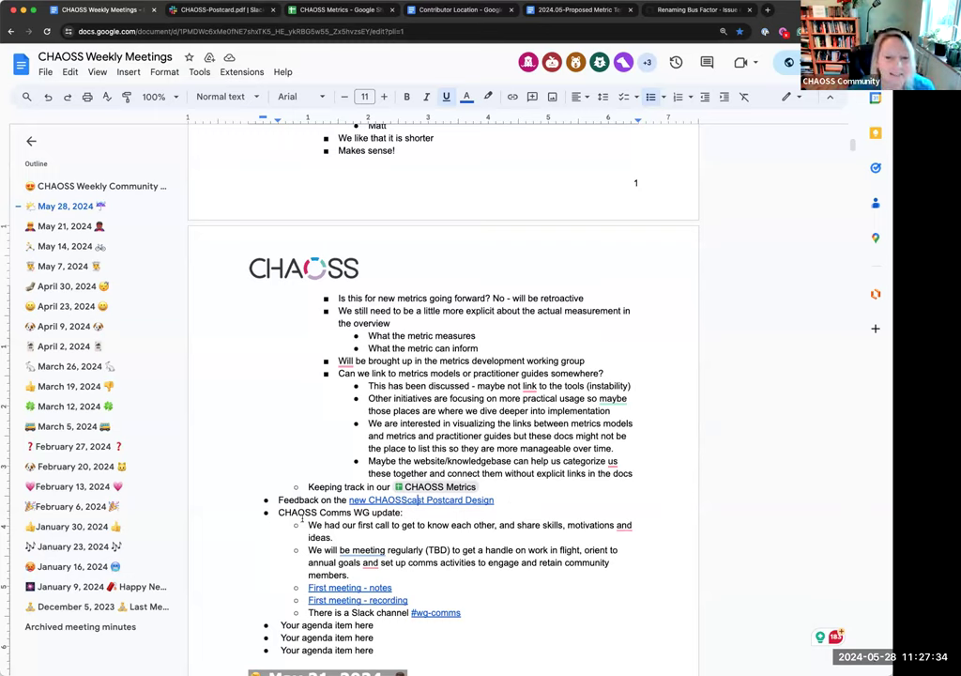
Highlight the "CHAOSS Comms WG update:" agenda line in the meeting notes
{"action": "left_click_drag", "start_coordinate": [278, 512], "coordinate": [404, 513]}
{"action": "left_click", "coordinate": [404, 512]}
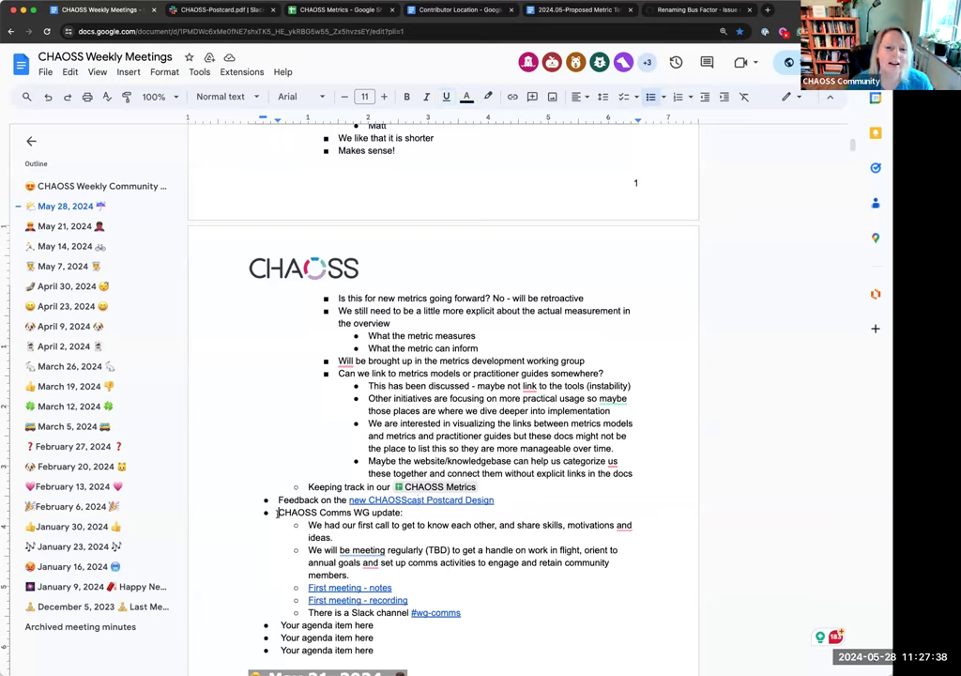
{"action": "left_click_drag", "start_coordinate": [278, 513], "coordinate": [405, 512]}
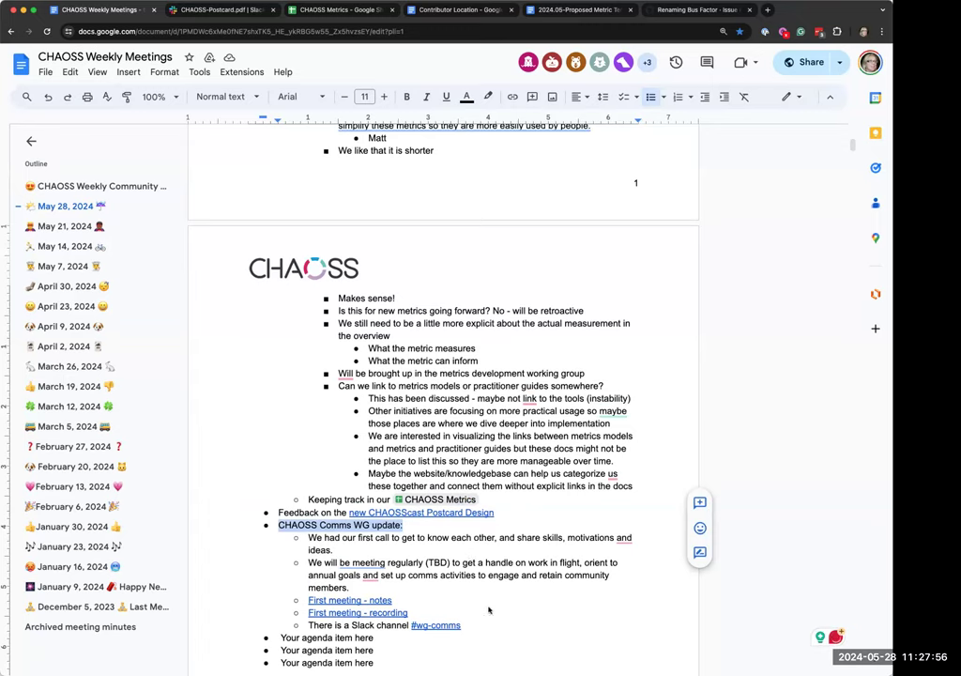
Open the Comms group's first meeting notes, read through the objectives, scope, priorities and action items, and return to the weekly meeting notes
{"action": "scroll", "coordinate": [470, 552], "scroll_direction": "down", "scroll_amount": 5}
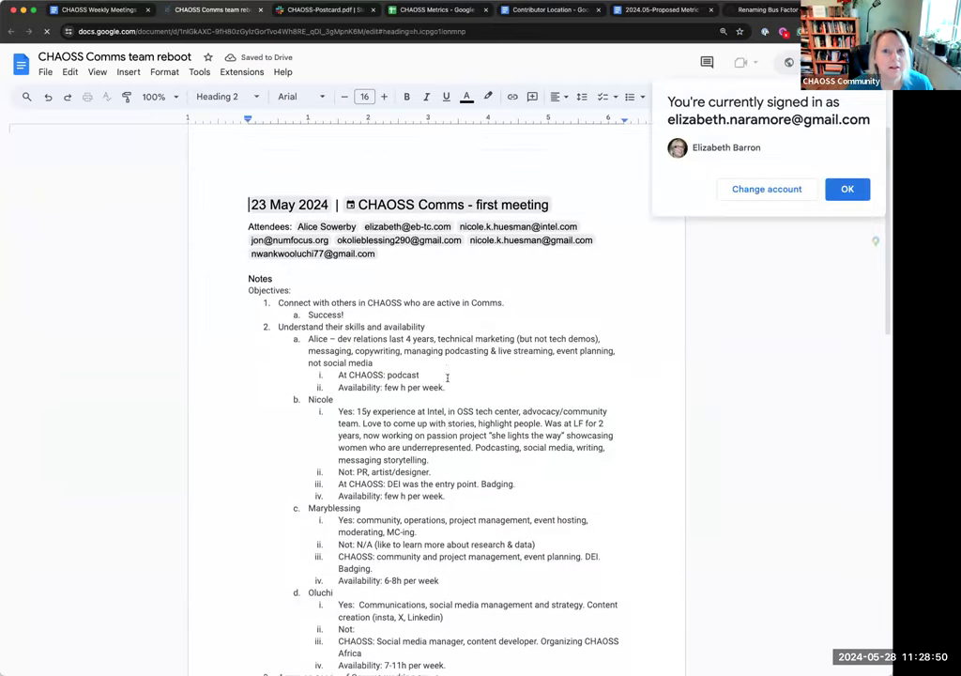
{"action": "scroll", "coordinate": [448, 377], "scroll_direction": "down", "scroll_amount": 5}
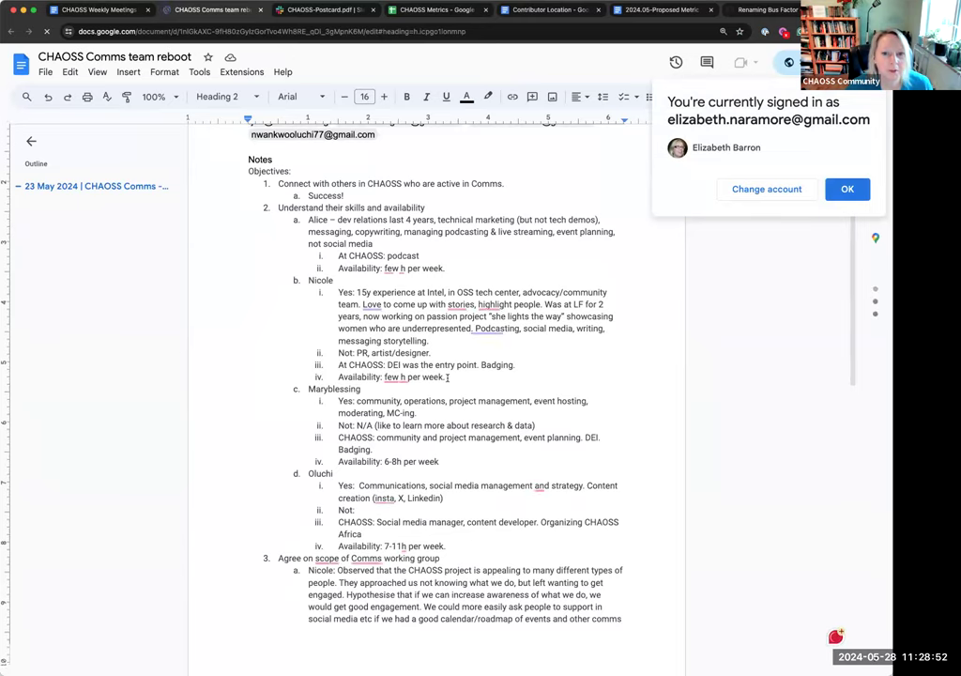
{"action": "scroll", "coordinate": [447, 378], "scroll_direction": "down", "scroll_amount": 5}
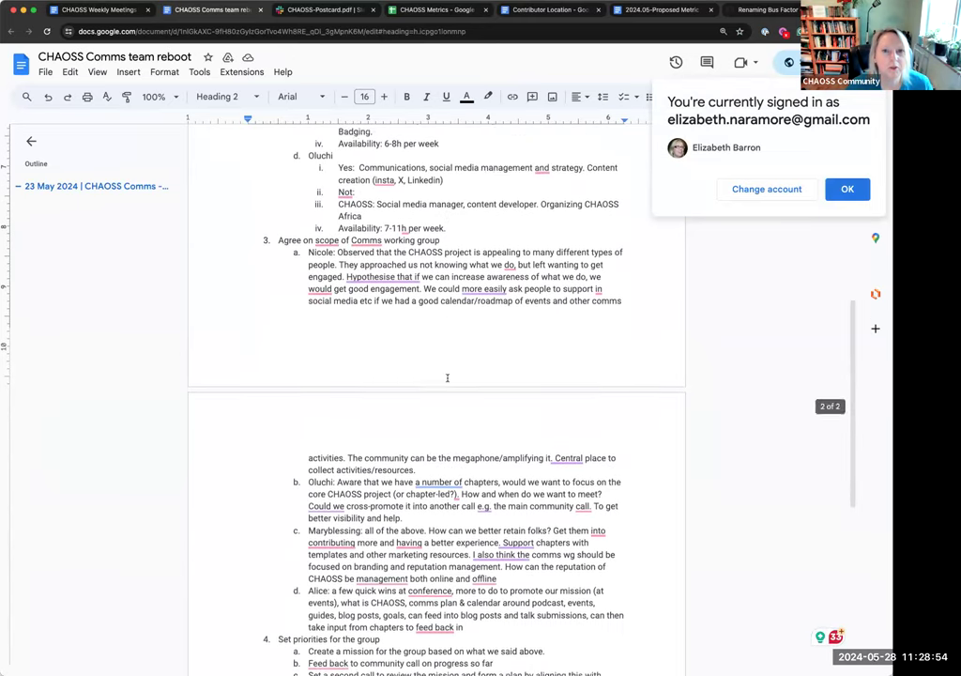
{"action": "scroll", "coordinate": [447, 380], "scroll_direction": "down", "scroll_amount": 10}
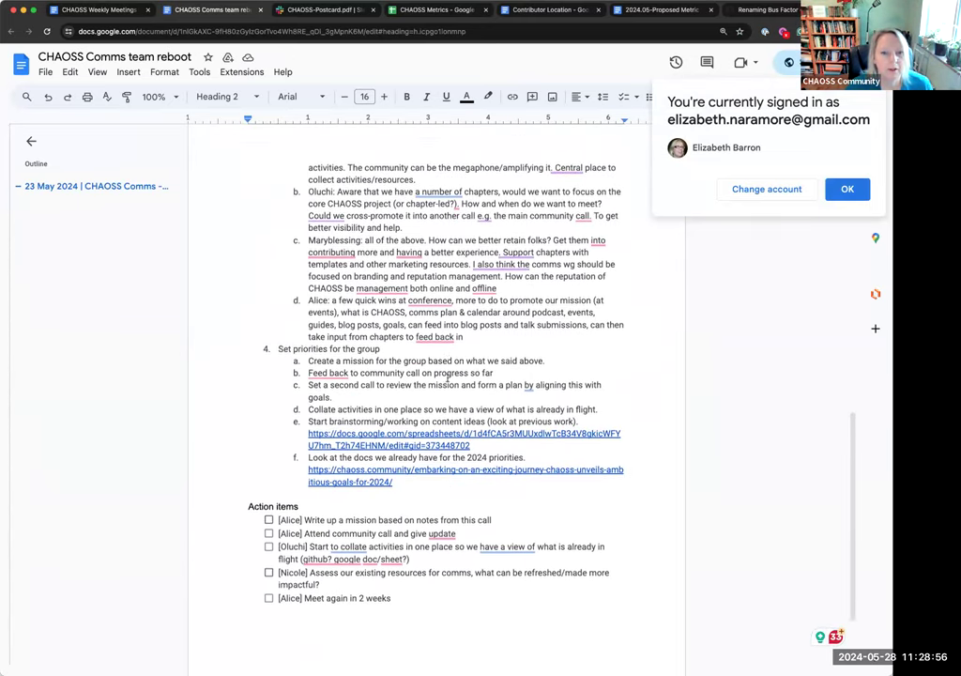
{"action": "scroll", "coordinate": [448, 378], "scroll_direction": "up", "scroll_amount": 2}
{"action": "scroll", "coordinate": [449, 376], "scroll_direction": "up", "scroll_amount": 3}
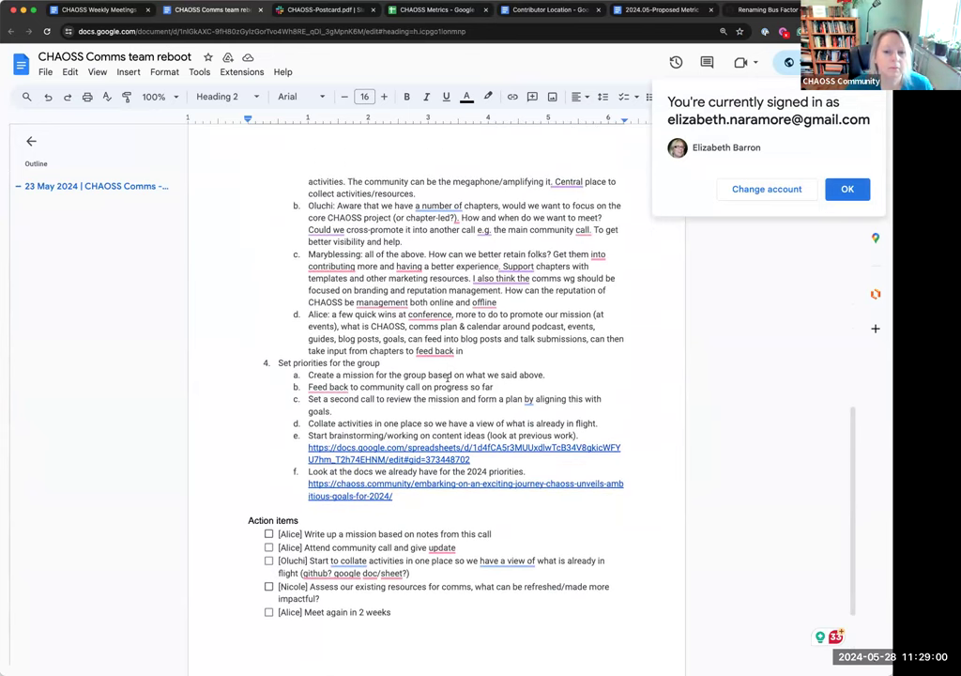
{"action": "scroll", "coordinate": [449, 374], "scroll_direction": "up", "scroll_amount": 20}
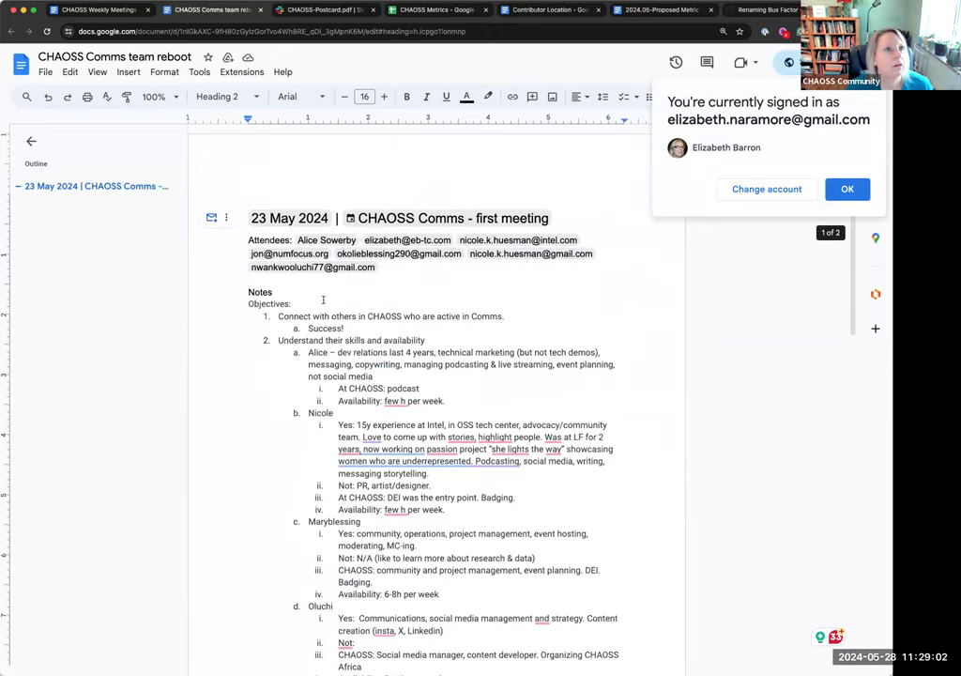
{"action": "key", "text": "ctrl+shift+Tab"}
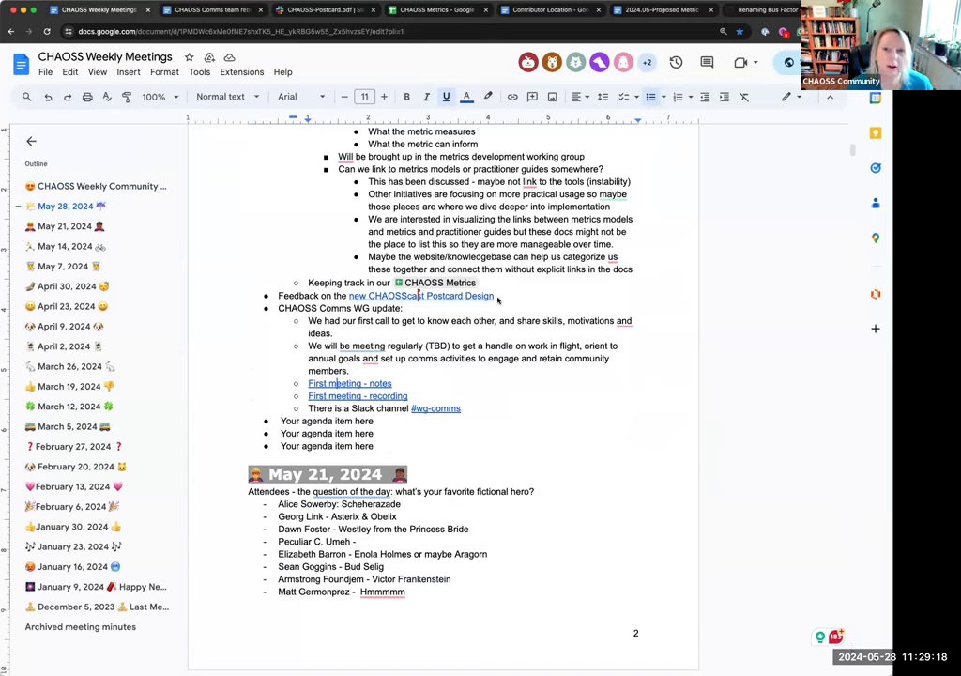
Add the nested bullet "Looks great!" under the CHAOSScast Postcard Design feedback item
{"action": "left_click", "coordinate": [501, 298]}
{"action": "key", "text": "Return"}
{"action": "key", "text": "Tab"}
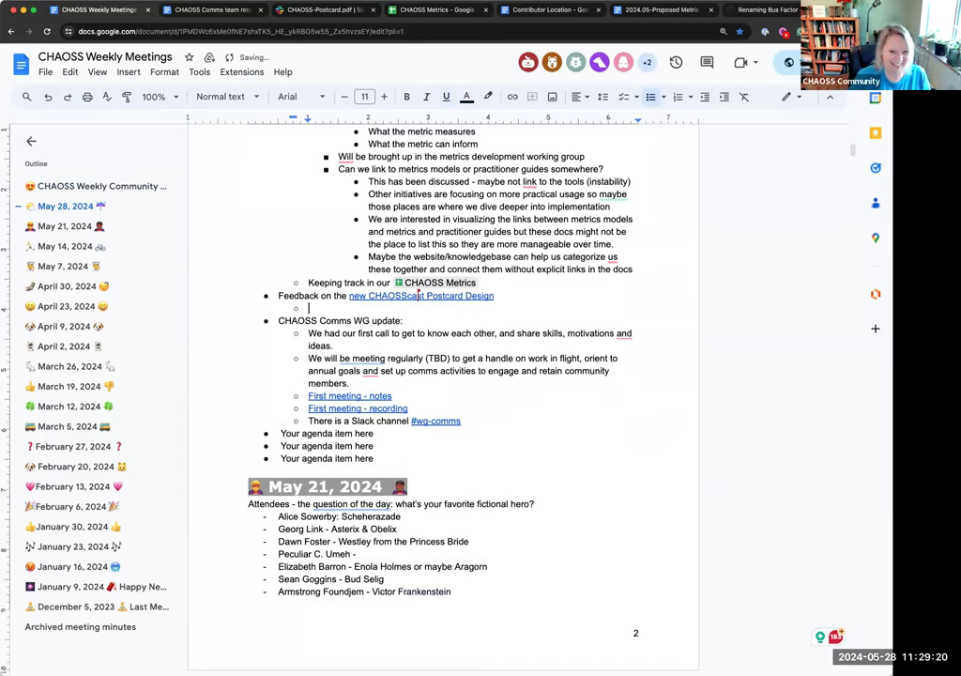
{"action": "type", "text": "Looks great!"}
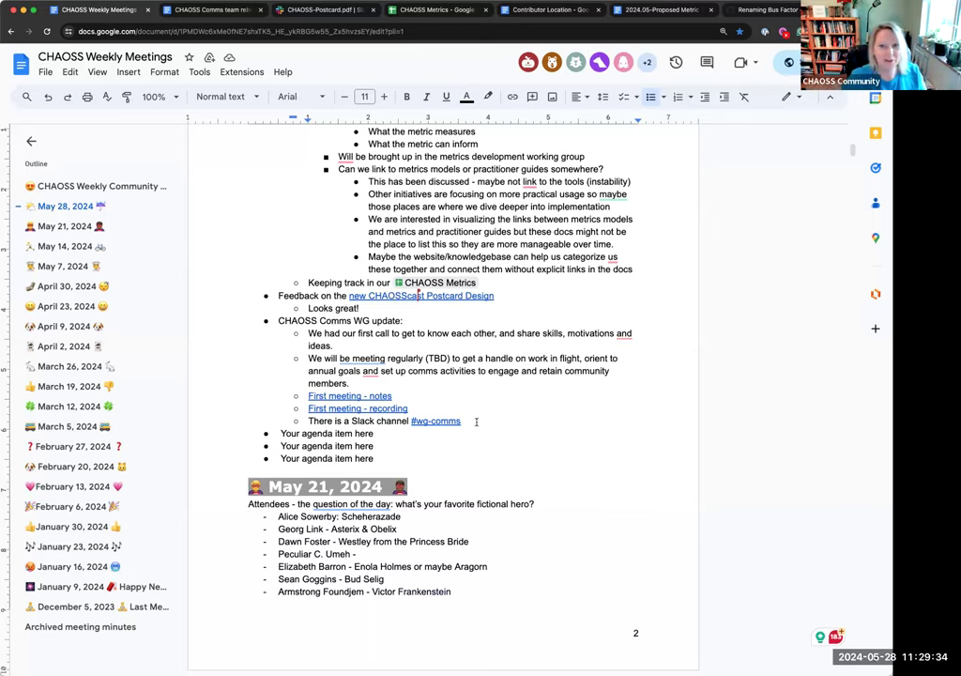
Highlight the three "Your agenda item here" placeholders and look back over the May 28 agenda
{"action": "left_click", "coordinate": [466, 421]}
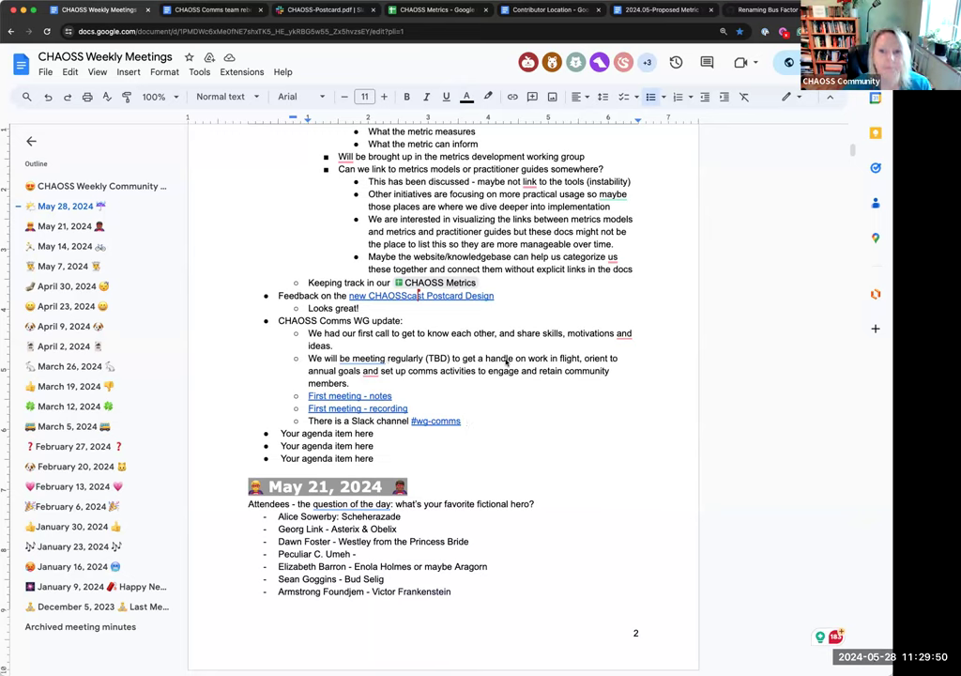
{"action": "mouse_move", "coordinate": [339, 363]}
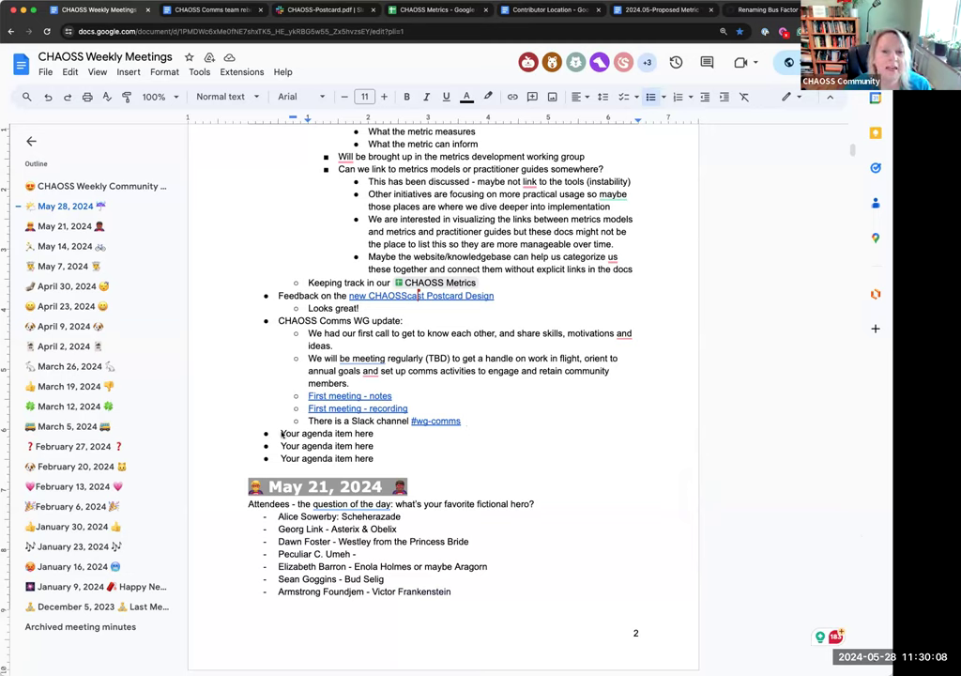
{"action": "left_click_drag", "start_coordinate": [282, 434], "coordinate": [376, 458]}
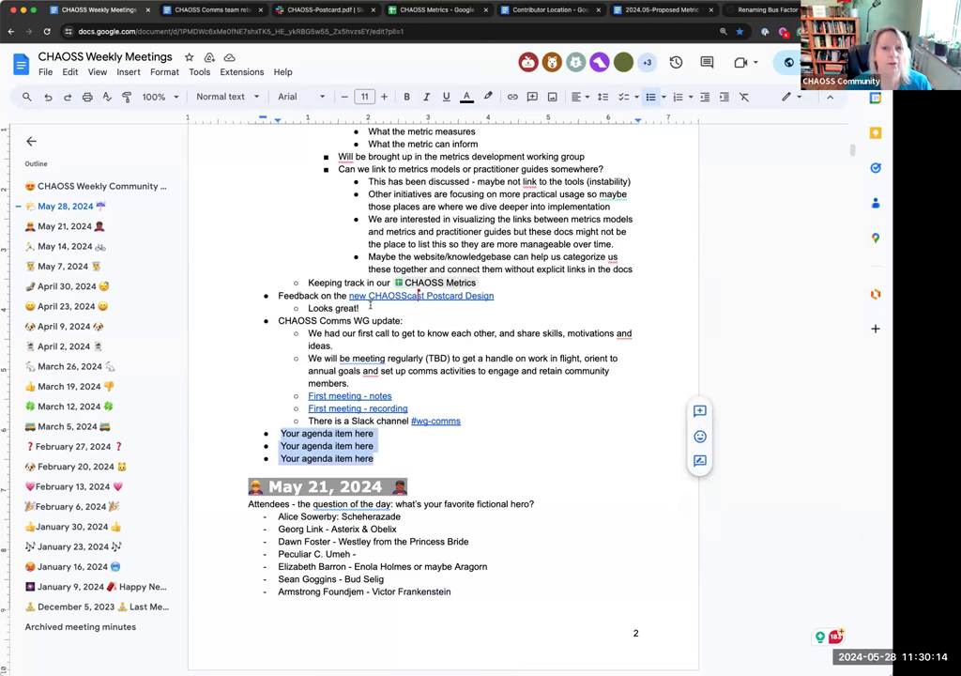
{"action": "scroll", "coordinate": [367, 283], "scroll_direction": "up", "scroll_amount": 10}
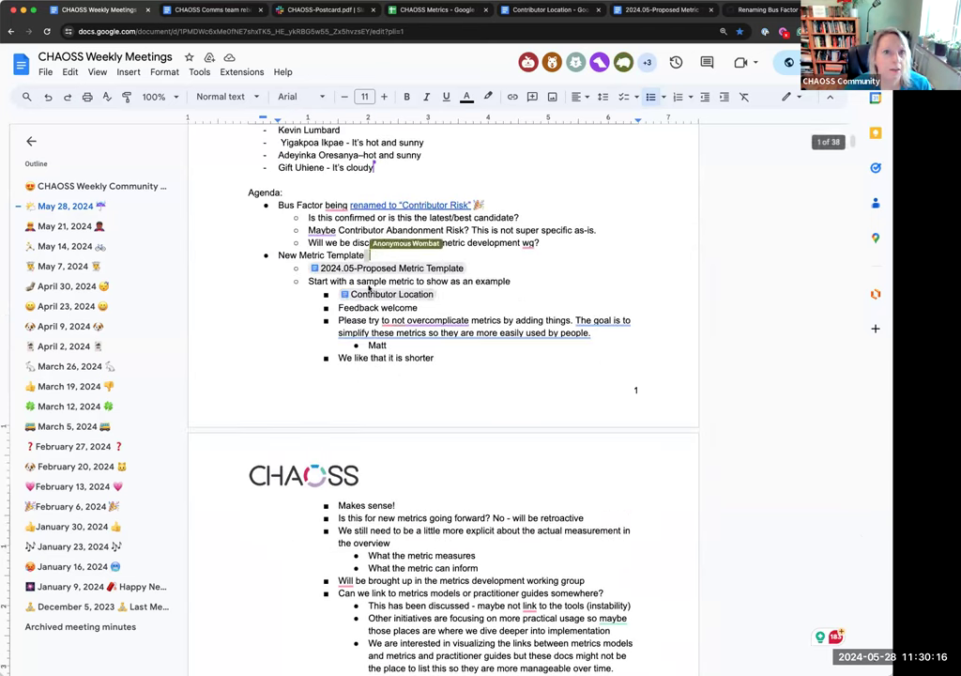
{"action": "scroll", "coordinate": [368, 287], "scroll_direction": "down", "scroll_amount": 10}
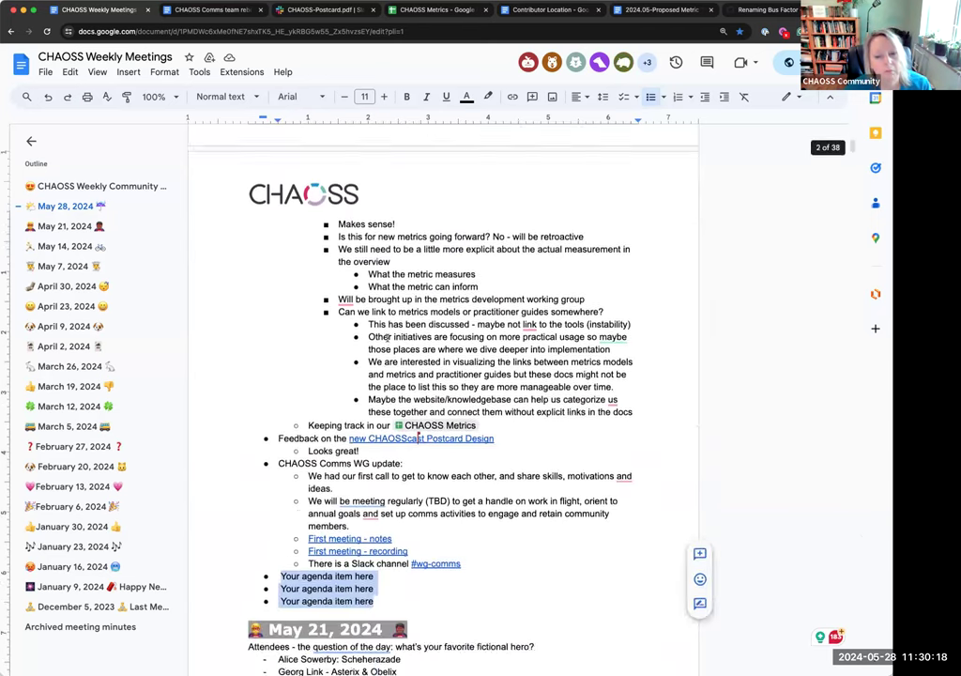
Highlight the three open agenda placeholders below the Comms WG update once more, and clear the selection
{"action": "left_click", "coordinate": [388, 404]}
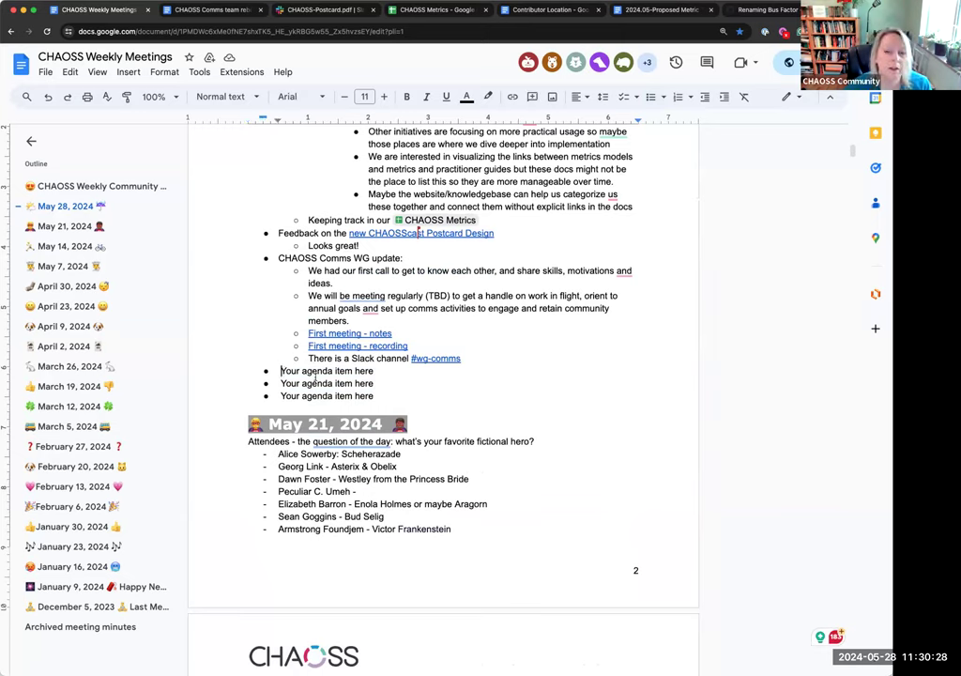
{"action": "left_click_drag", "start_coordinate": [283, 369], "coordinate": [469, 393]}
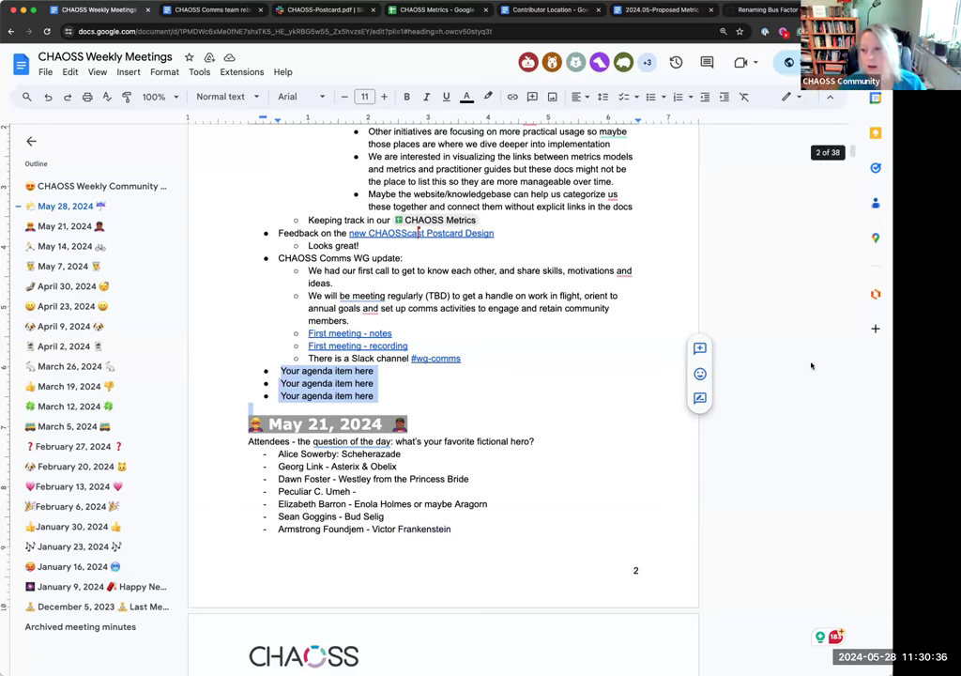
{"action": "left_click", "coordinate": [410, 393]}
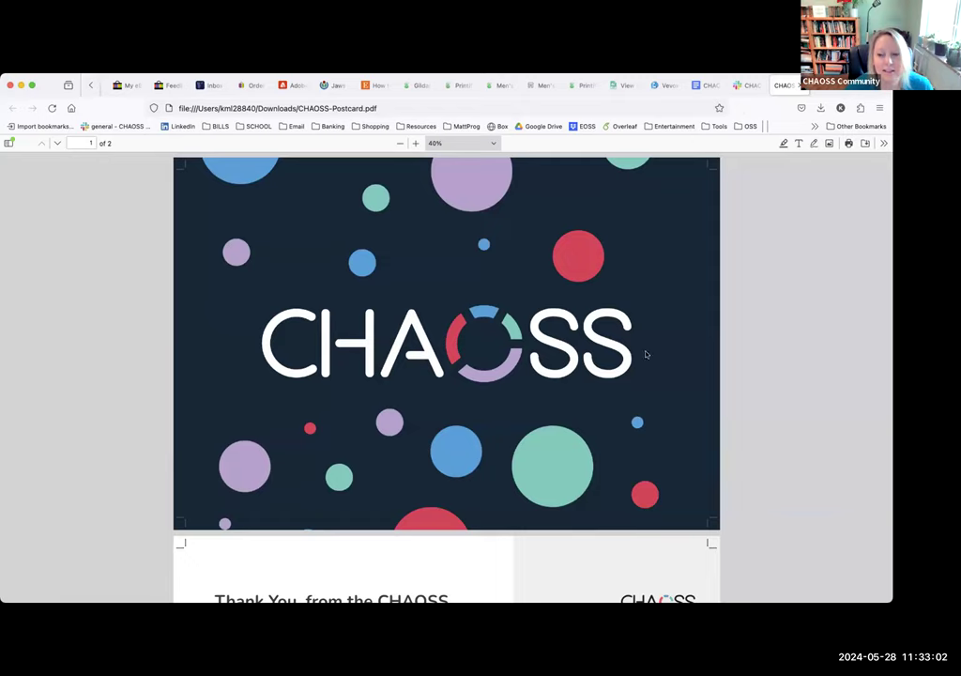
Review both sides of CHAOSS-Postcard.pdf, comparing the front logo artwork with the back's thank-you message, signatures and address area
{"action": "scroll", "coordinate": [635, 405], "scroll_direction": "down", "scroll_amount": 5}
{"action": "scroll", "coordinate": [632, 369], "scroll_direction": "down", "scroll_amount": 4}
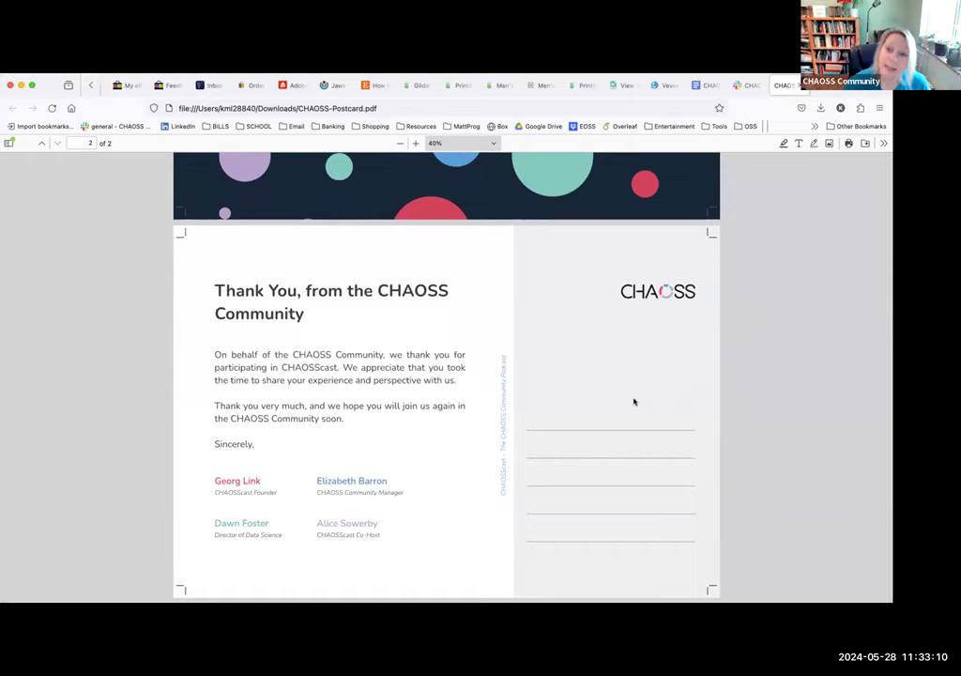
{"action": "scroll", "coordinate": [633, 402], "scroll_direction": "up", "scroll_amount": 6}
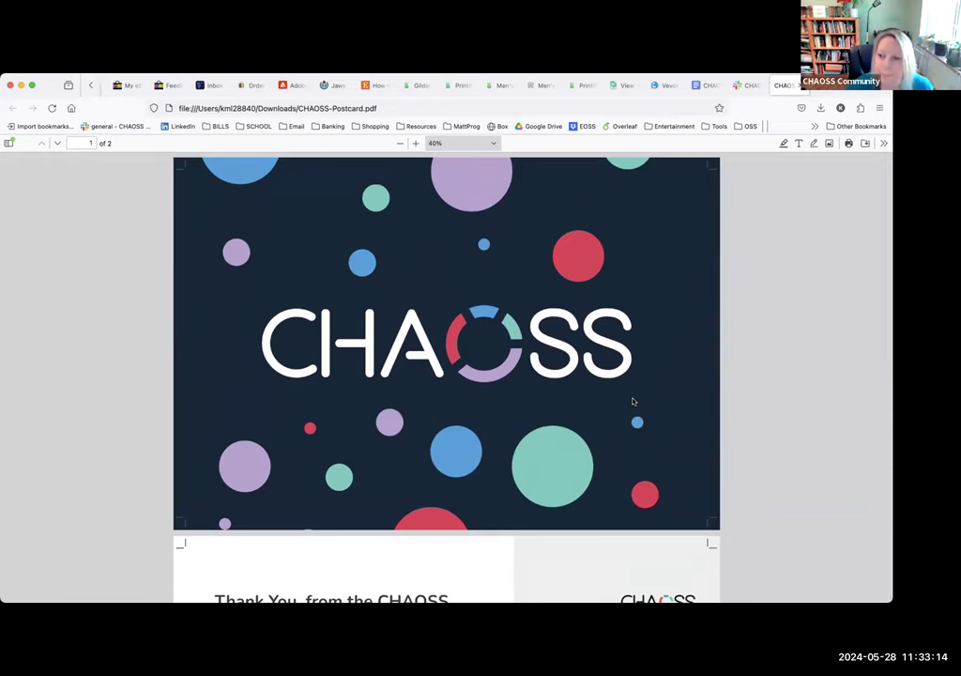
{"action": "scroll", "coordinate": [634, 402], "scroll_direction": "down", "scroll_amount": 5}
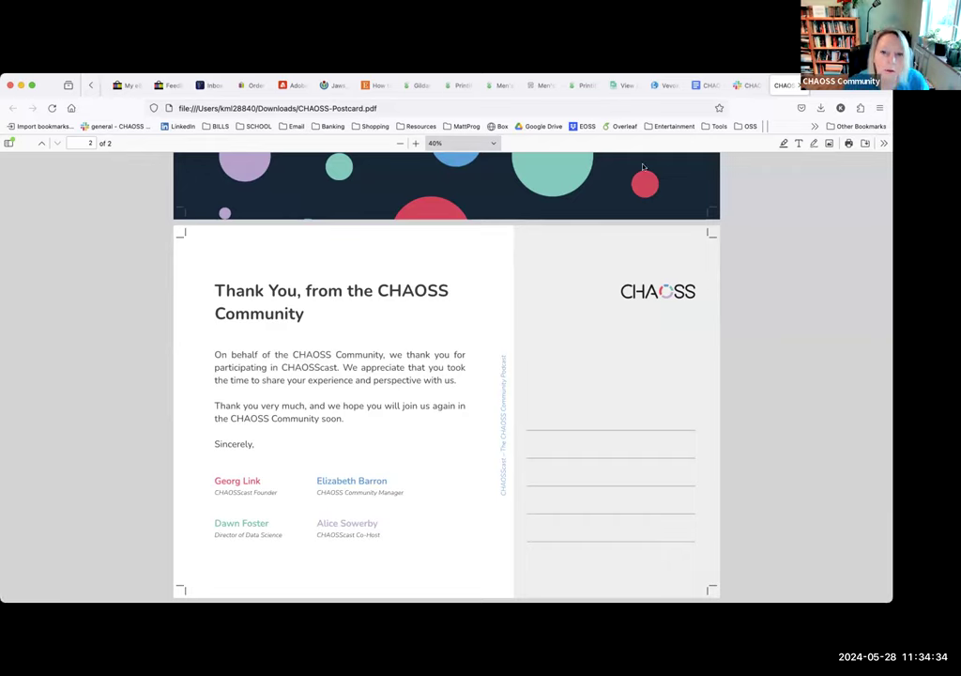
{"action": "scroll", "coordinate": [270, 352], "scroll_direction": "up", "scroll_amount": 5}
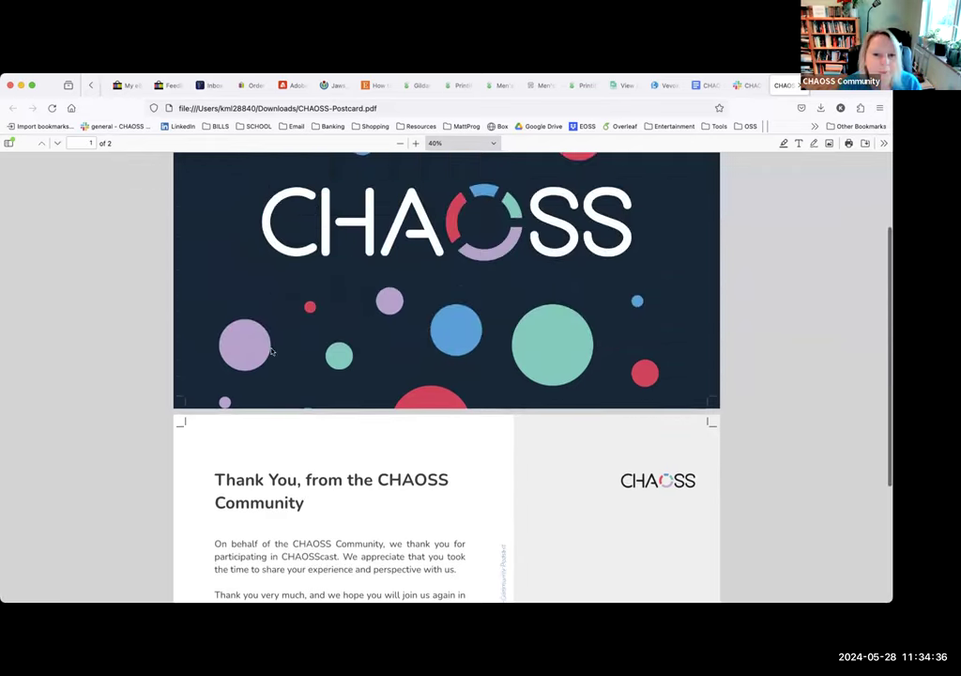
{"action": "scroll", "coordinate": [270, 352], "scroll_direction": "up", "scroll_amount": 3}
{"action": "scroll", "coordinate": [92, 362], "scroll_direction": "down", "scroll_amount": 1}
{"action": "scroll", "coordinate": [92, 363], "scroll_direction": "down", "scroll_amount": 4}
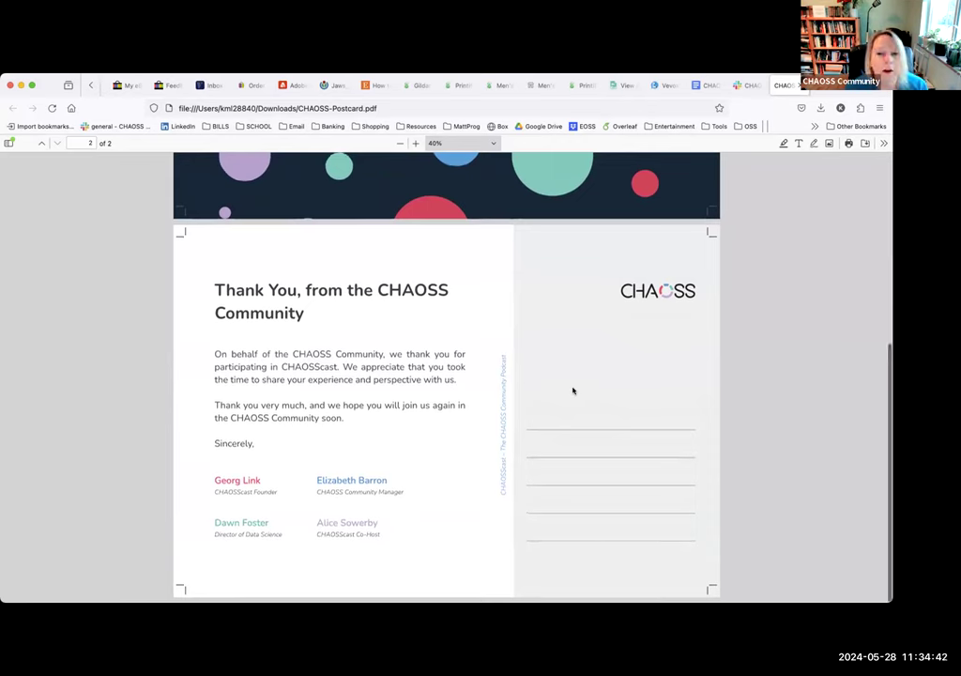
{"action": "scroll", "coordinate": [564, 394], "scroll_direction": "up", "scroll_amount": 4}
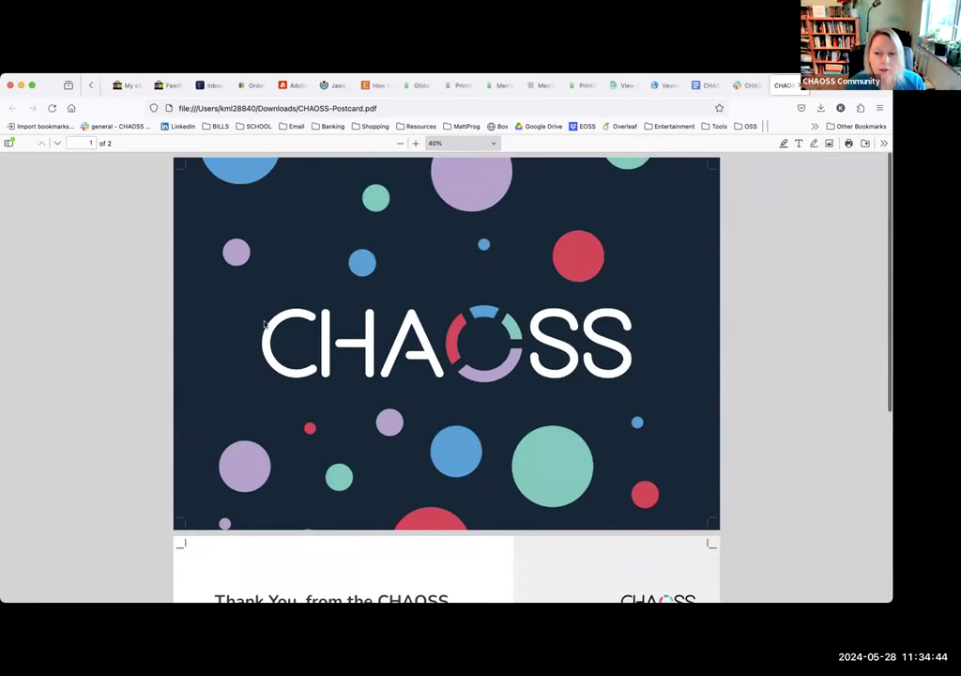
{"action": "scroll", "coordinate": [22, 329], "scroll_direction": "down", "scroll_amount": 4}
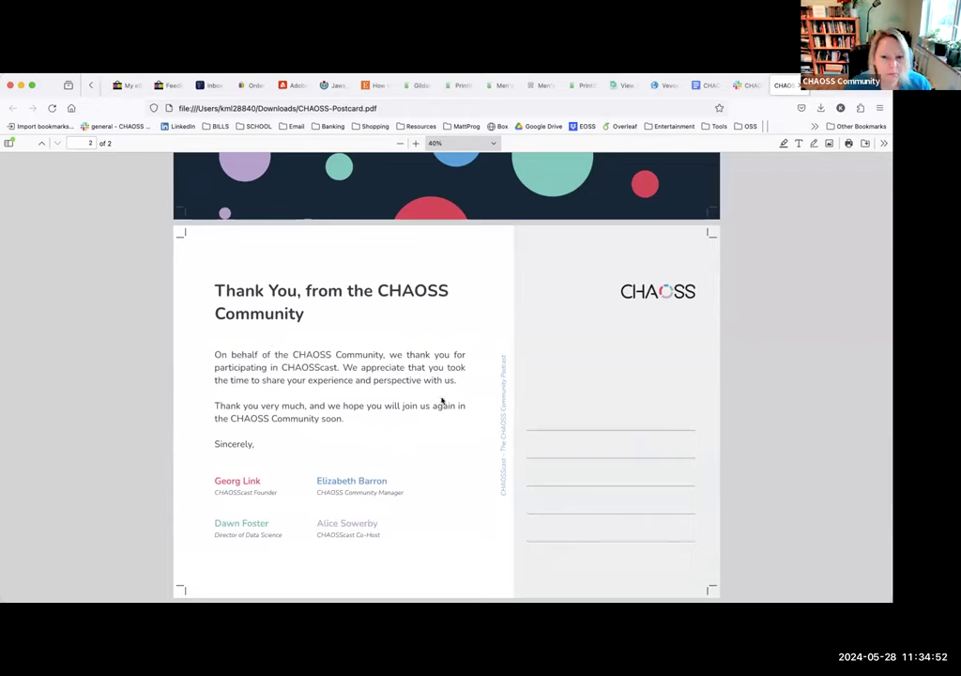
{"action": "scroll", "coordinate": [434, 365], "scroll_direction": "up", "scroll_amount": 5}
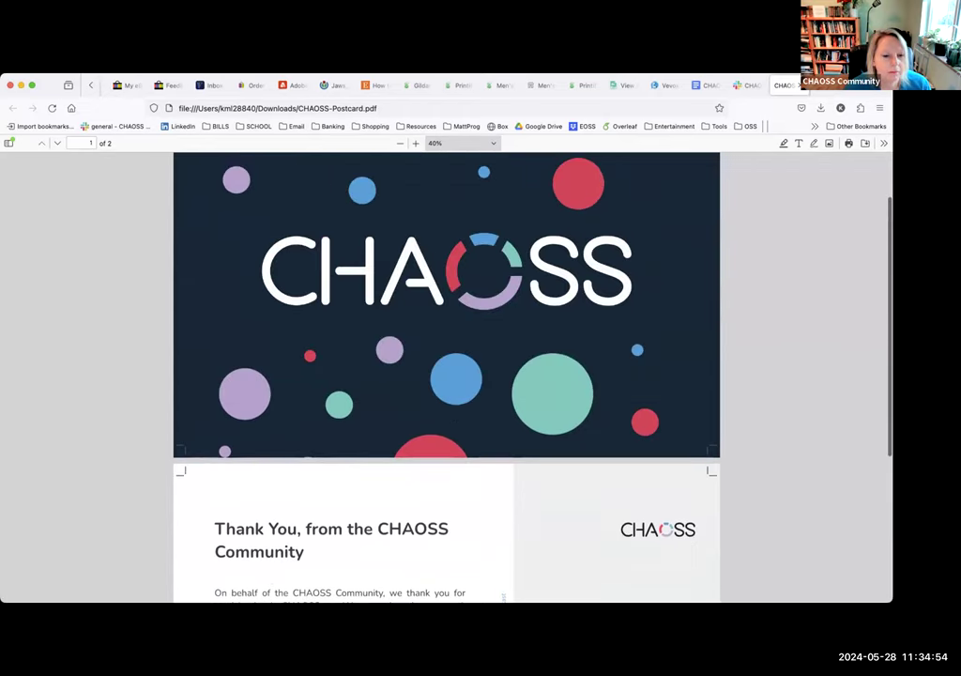